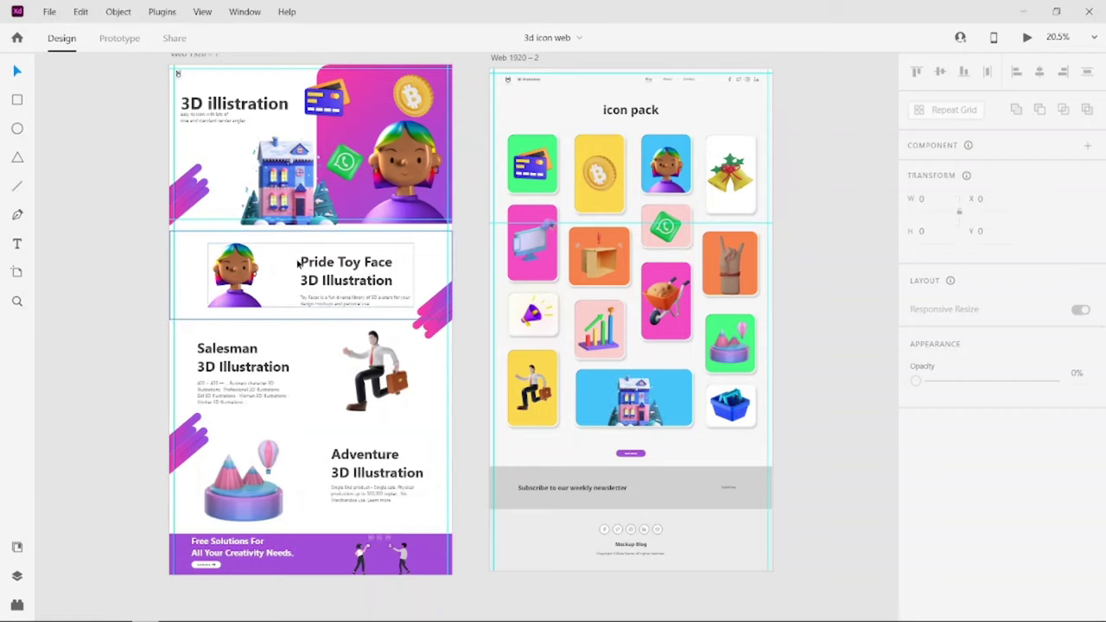
# Step: Delete the old illustration sections and the left pink brush stroke below the hero
pyautogui.moveTo(130, 247); pyautogui.dragTo(169, 275)
pyautogui.click(198, 291)
pyautogui.press('Delete')
pyautogui.click(242, 372)
pyautogui.press('Delete')
pyautogui.click(200, 452)
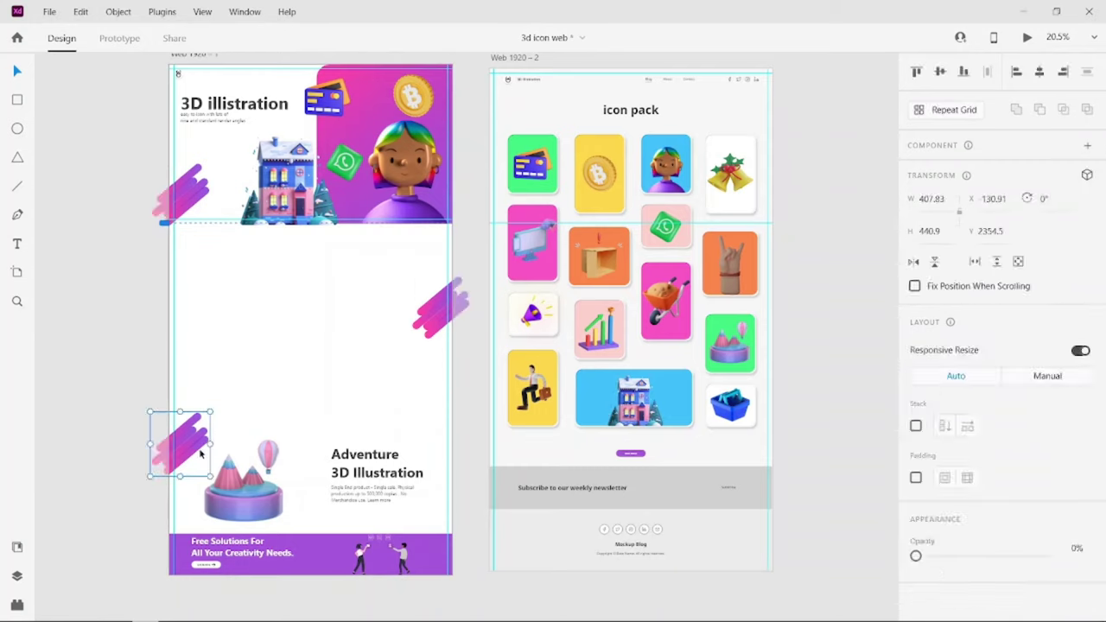
pyautogui.press('Delete')
pyautogui.click(285, 471)
pyautogui.press('Delete')
# Step: Delete the purple footer with its text, button and figures, plus the right pink brush stroke
pyautogui.click(306, 548)
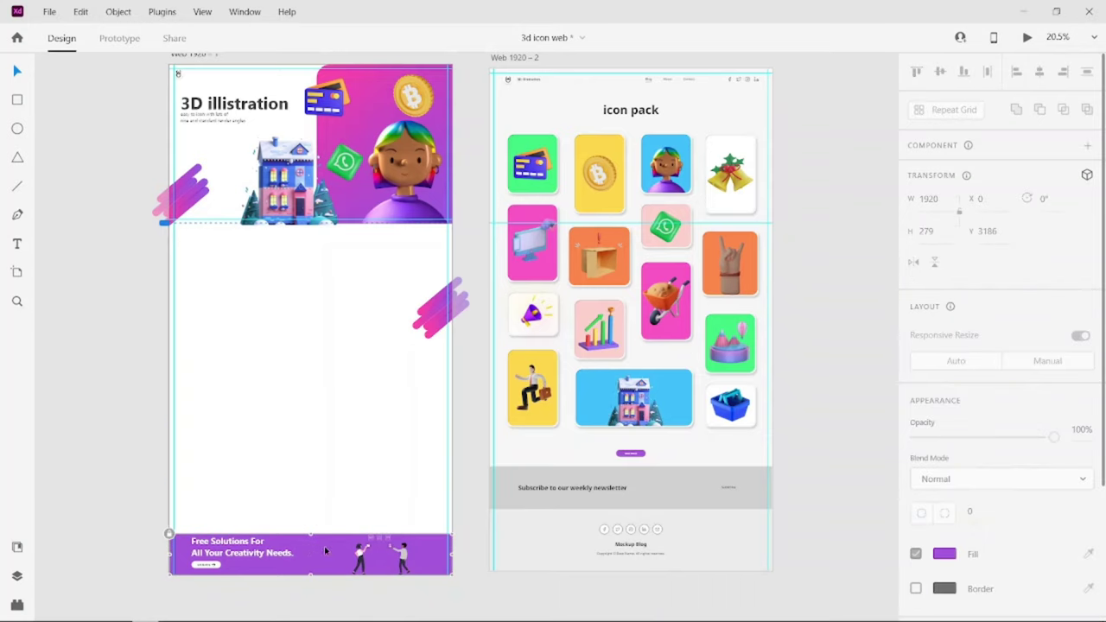
pyautogui.press('Delete')
pyautogui.moveTo(162, 532); pyautogui.dragTo(433, 586)
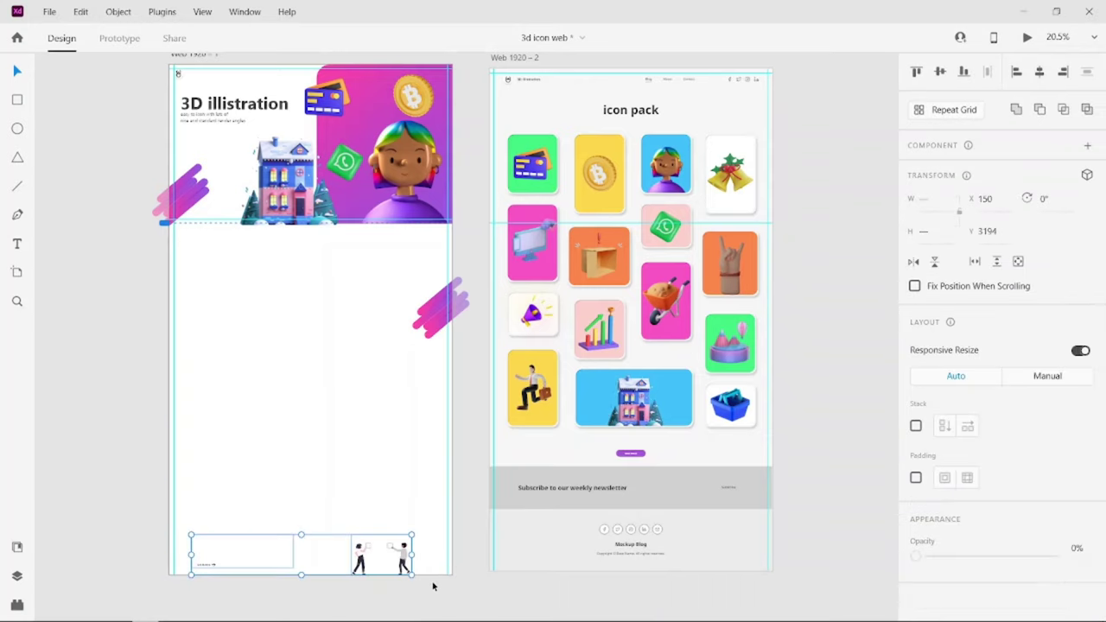
pyautogui.press('Delete')
pyautogui.click(438, 311)
pyautogui.press('Delete')
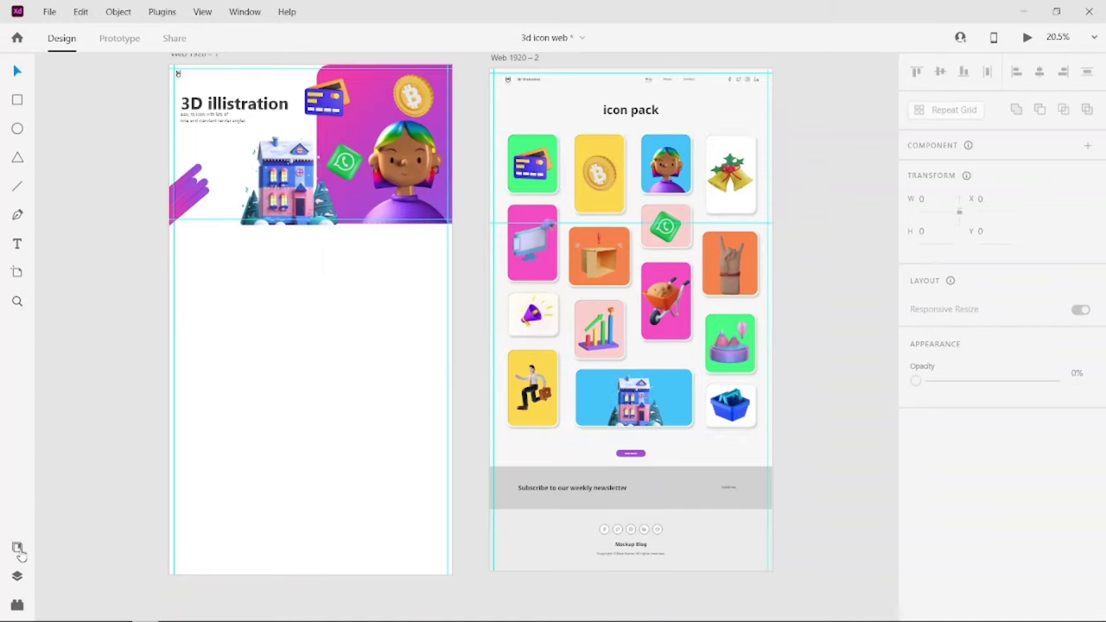
# Step: Place the toy-face character component from Assets below the hero at about half size
pyautogui.click(17, 548)
pyautogui.click(49, 201)
pyautogui.scroll(-5, 119, 395)
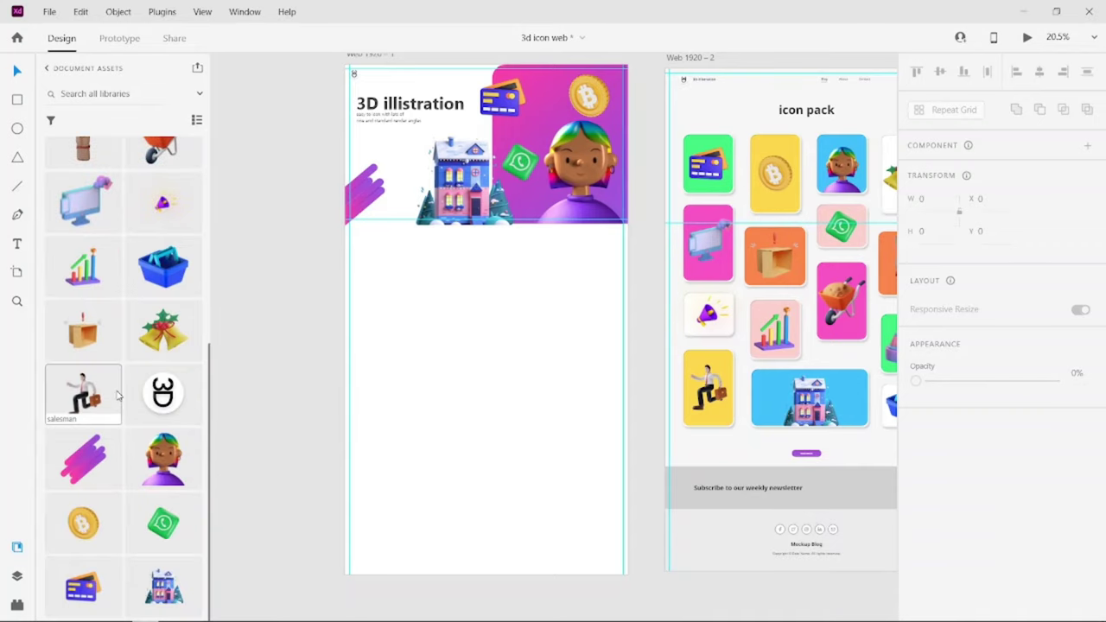
pyautogui.moveTo(168, 462)
pyautogui.mouseDown()
pyautogui.moveTo(518, 423)
pyautogui.moveTo(395, 297)
pyautogui.mouseUp()
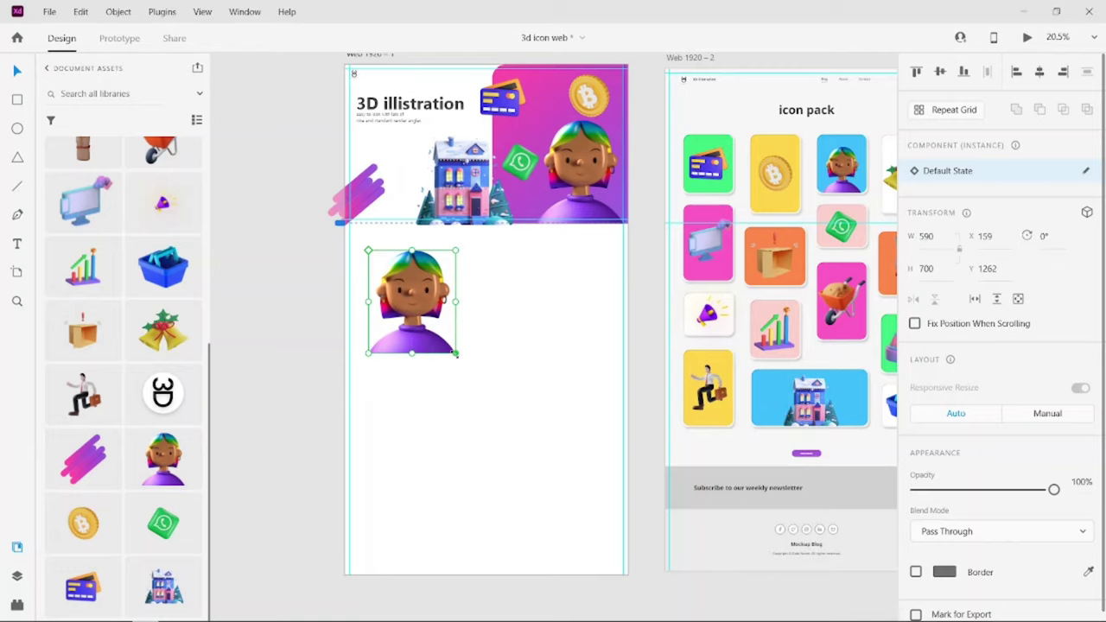
pyautogui.moveTo(456, 352); pyautogui.dragTo(419, 320)
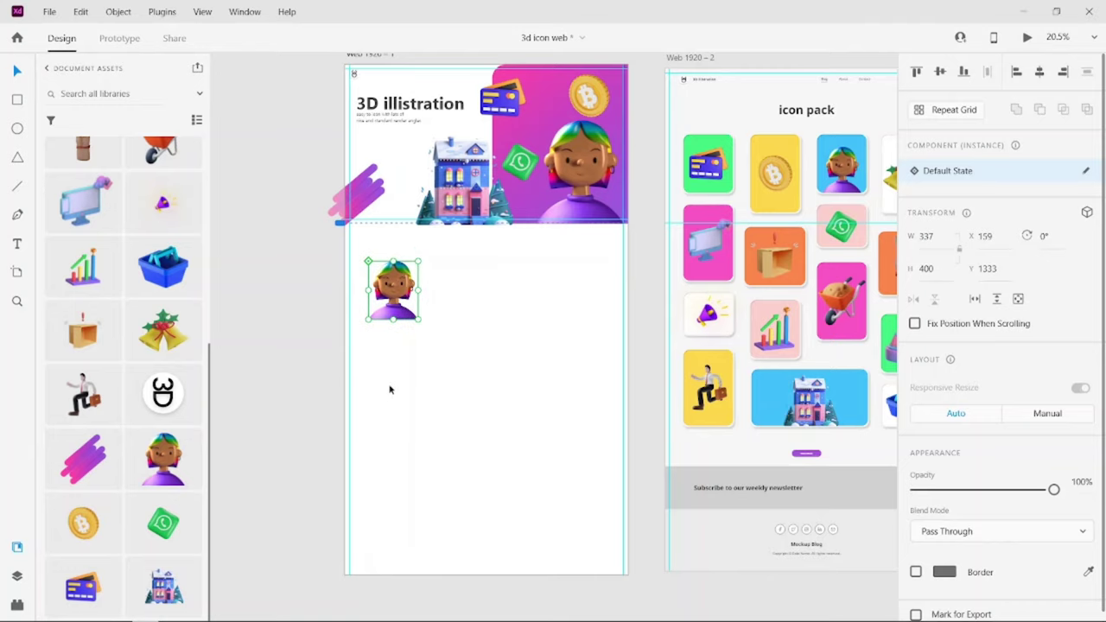
pyautogui.click(408, 363)
# Step: Copy the 'Pride Toy Face 3D Illustration' heading from Notepad into a text box right of the character
pyautogui.hotkey('alt', 'Tab')
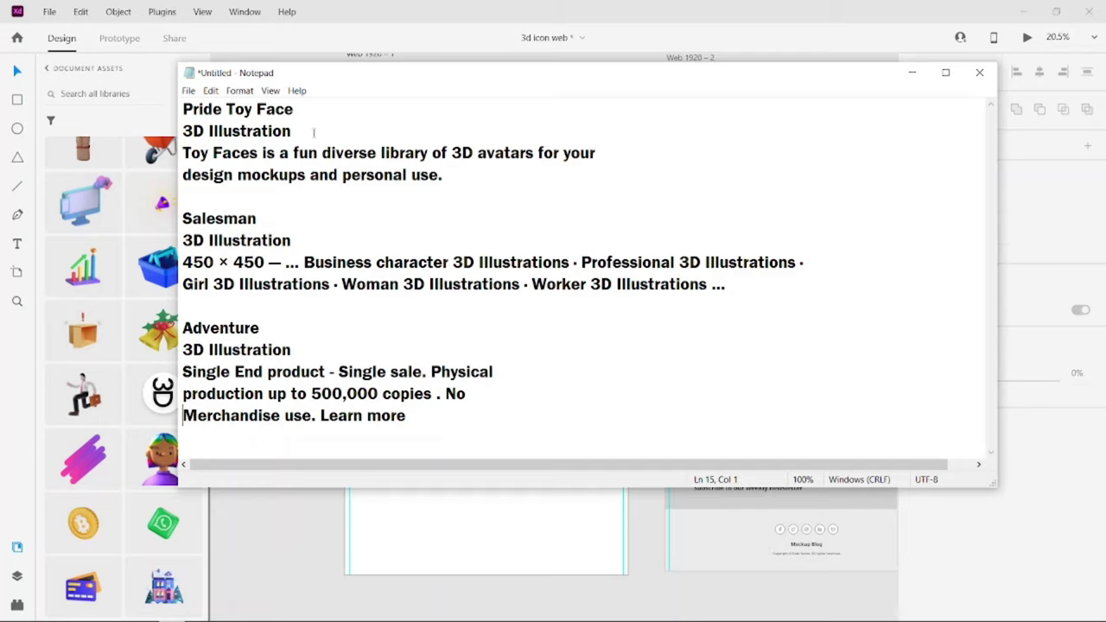
pyautogui.moveTo(297, 130); pyautogui.dragTo(183, 109)
pyautogui.rightClick(230, 112)
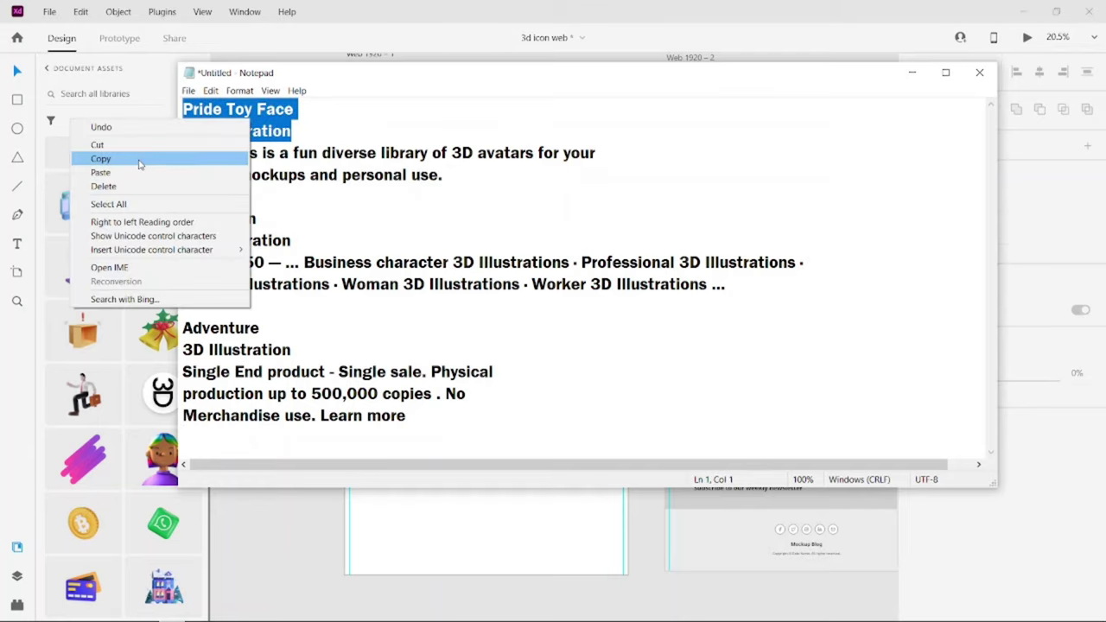
pyautogui.click(101, 159)
pyautogui.click(912, 72)
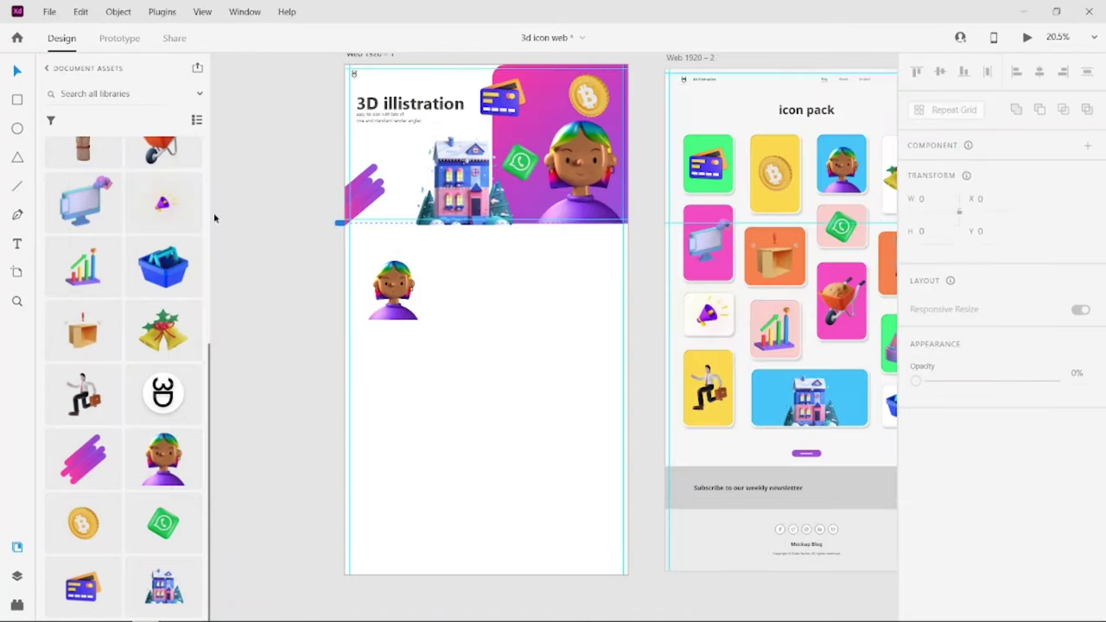
pyautogui.click(478, 284)
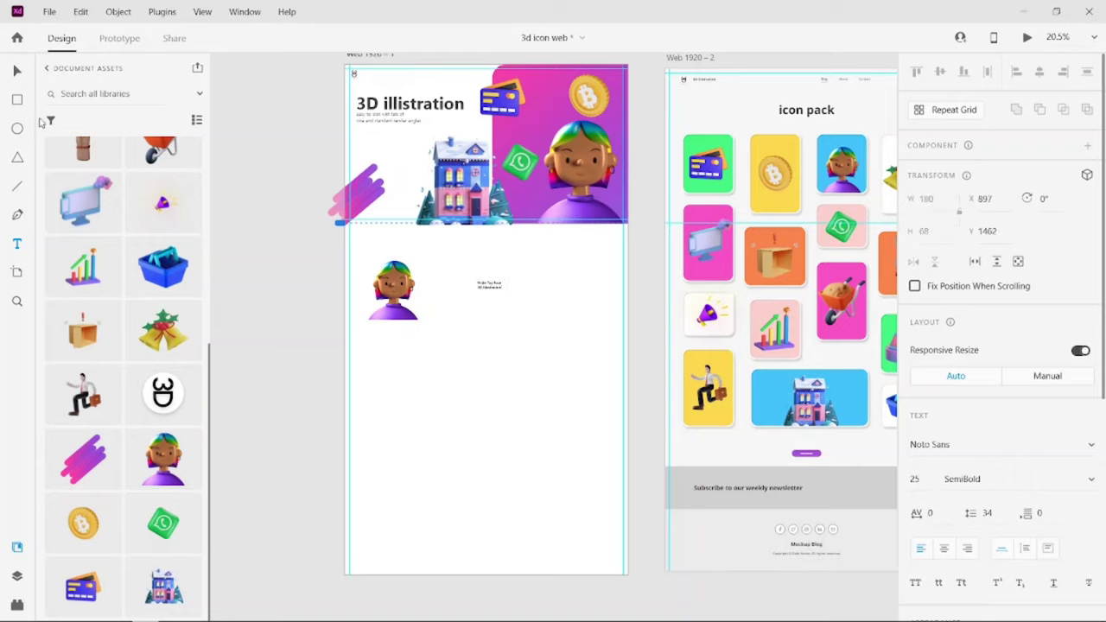
# Step: Give the heading the bold Segoe UI 93pt style and nudge it into place
pyautogui.scroll(5, 52, 156)
pyautogui.click(48, 200)
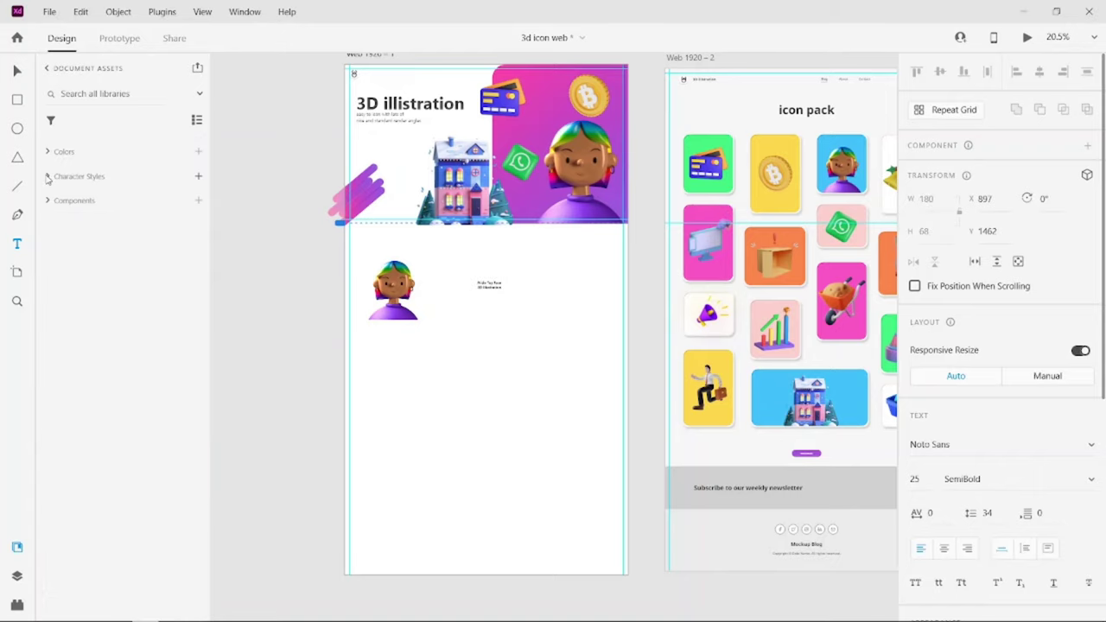
pyautogui.click(49, 177)
pyautogui.click(105, 251)
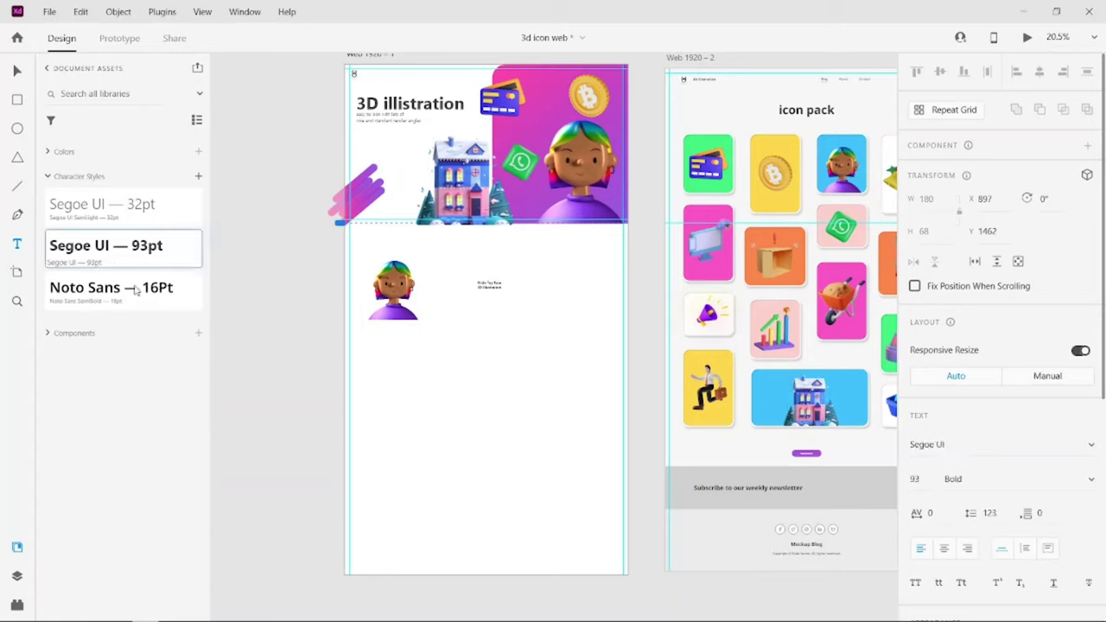
pyautogui.click(126, 247)
pyautogui.hotkey('ctrl', 'z')
pyautogui.hotkey('ctrl', 'shift', 'z')
pyautogui.moveTo(546, 283); pyautogui.dragTo(546, 278)
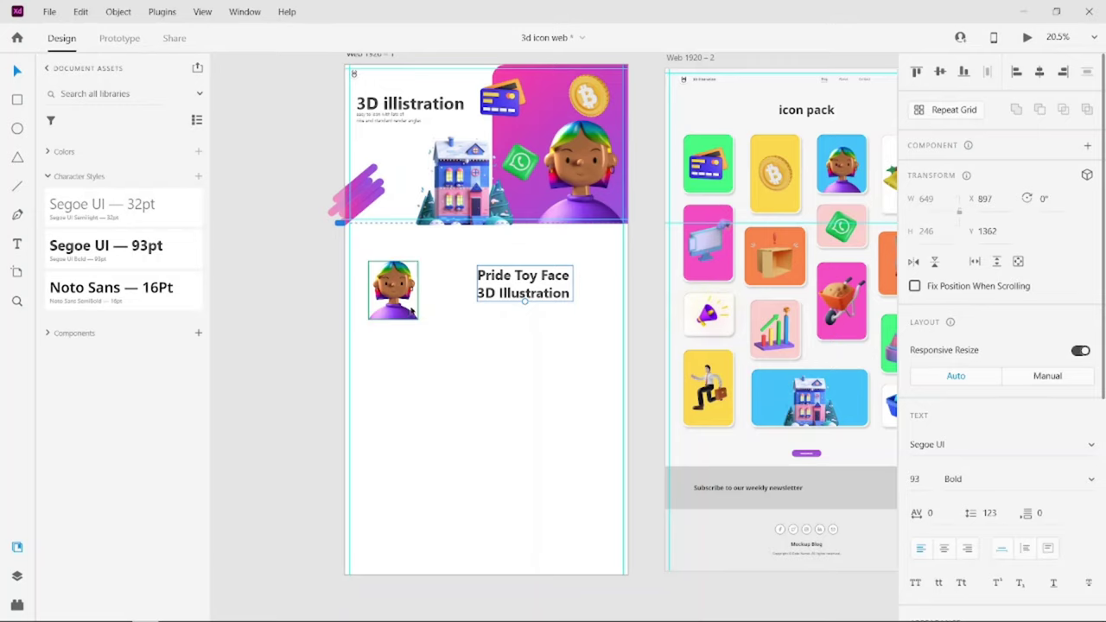
pyautogui.hotkey('alt', 'Tab')
pyautogui.moveTo(446, 175); pyautogui.dragTo(182, 153)
# Step: Paste the Toy Faces description under the heading in the Segoe UI 32pt style
pyautogui.rightClick(182, 153)
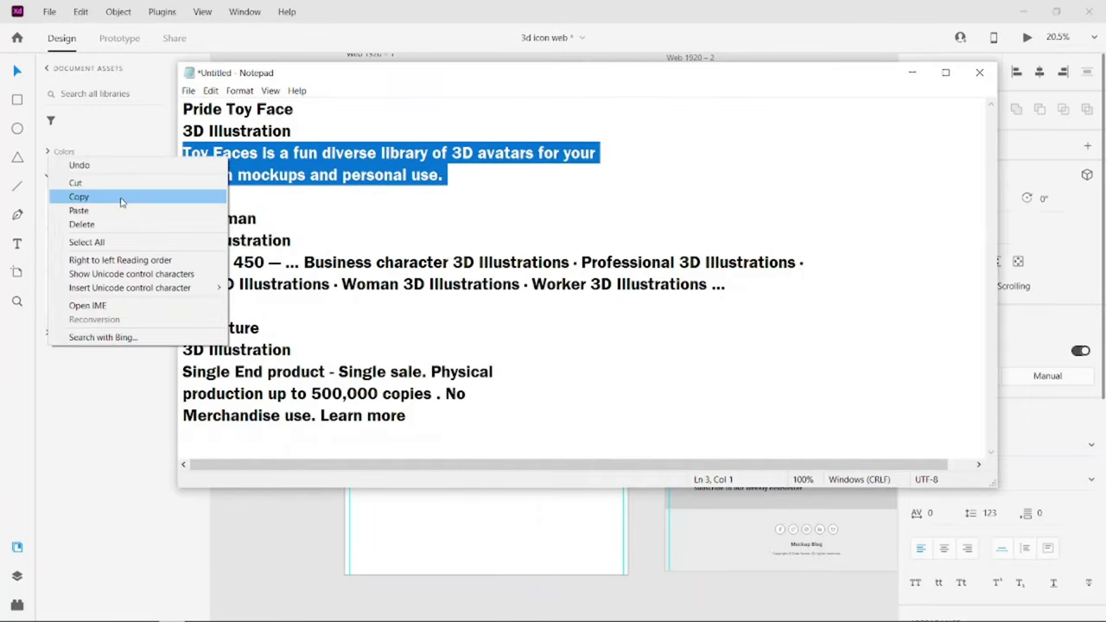
pyautogui.click(121, 197)
pyautogui.hotkey('alt', 'Tab')
pyautogui.click(472, 357)
pyautogui.hotkey('ctrl', 'v')
pyautogui.click(102, 204)
pyautogui.click(166, 294)
pyautogui.click(102, 204)
pyautogui.moveTo(518, 358); pyautogui.dragTo(518, 312)
pyautogui.scroll(5, 434, 290)
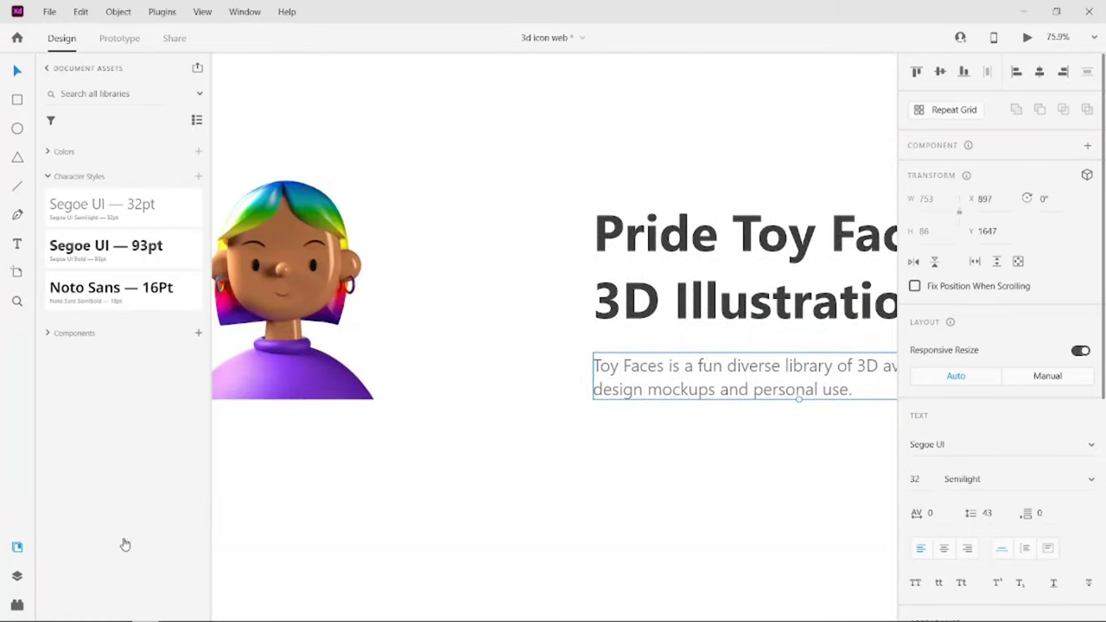
pyautogui.hotkey('ctrl', 'shift', 'y')
# Step: Group the heading and paragraph, name the group 'text', and shift the character about 54 px right
pyautogui.moveTo(720, 177); pyautogui.dragTo(626, 414)
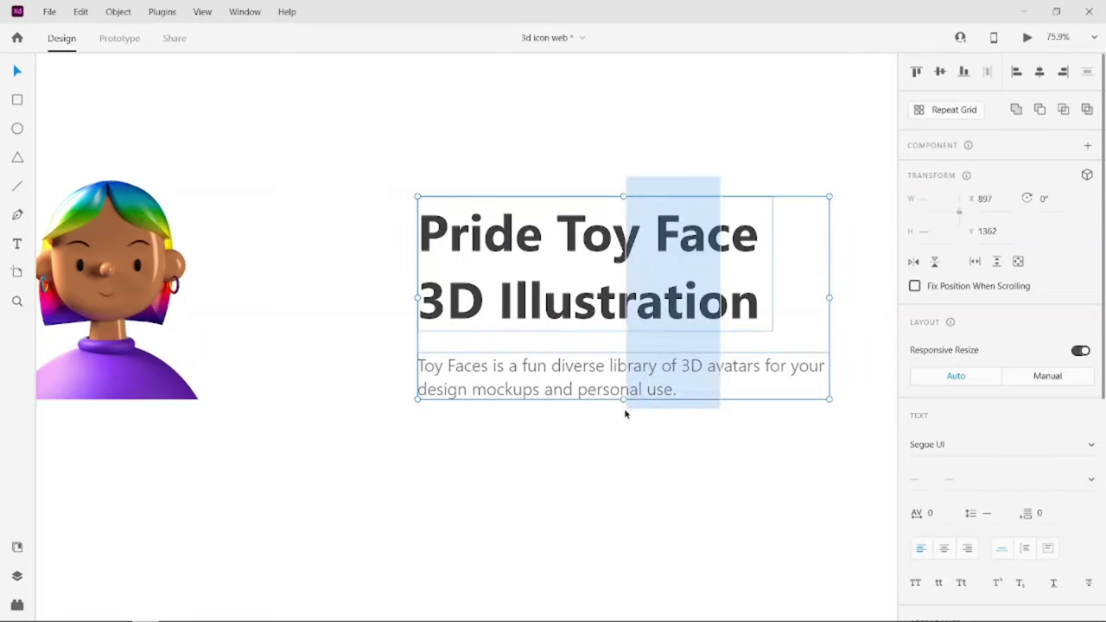
pyautogui.hotkey('ctrl', 'g')
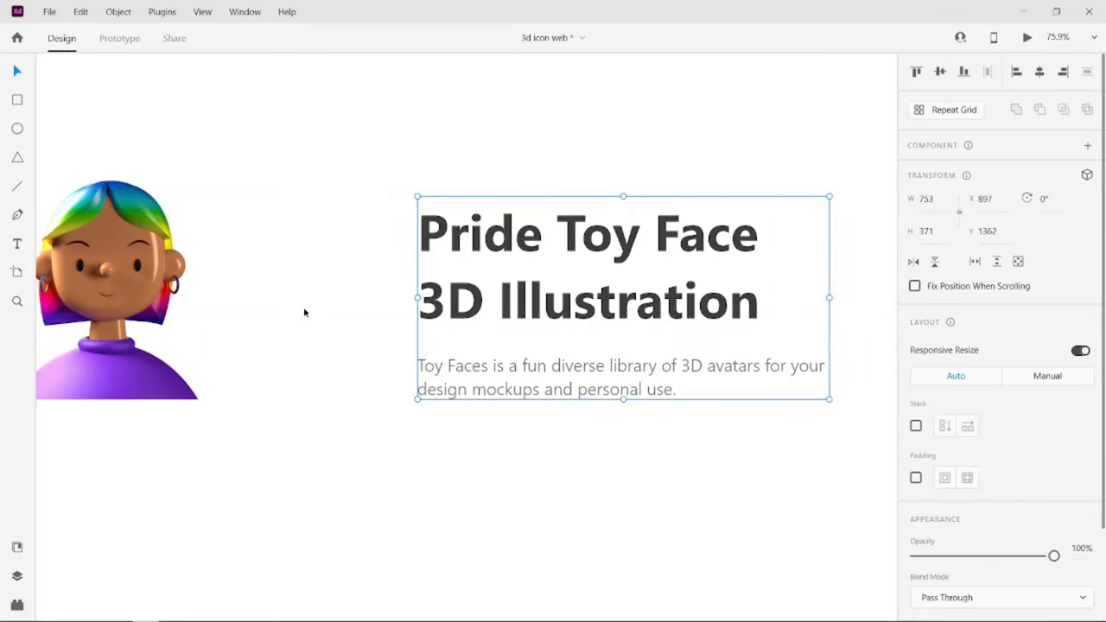
pyautogui.click(17, 575)
pyautogui.hscroll(2, 474, 416)
pyautogui.scroll(1, 474, 417)
pyautogui.moveTo(325, 335); pyautogui.dragTo(372, 335)
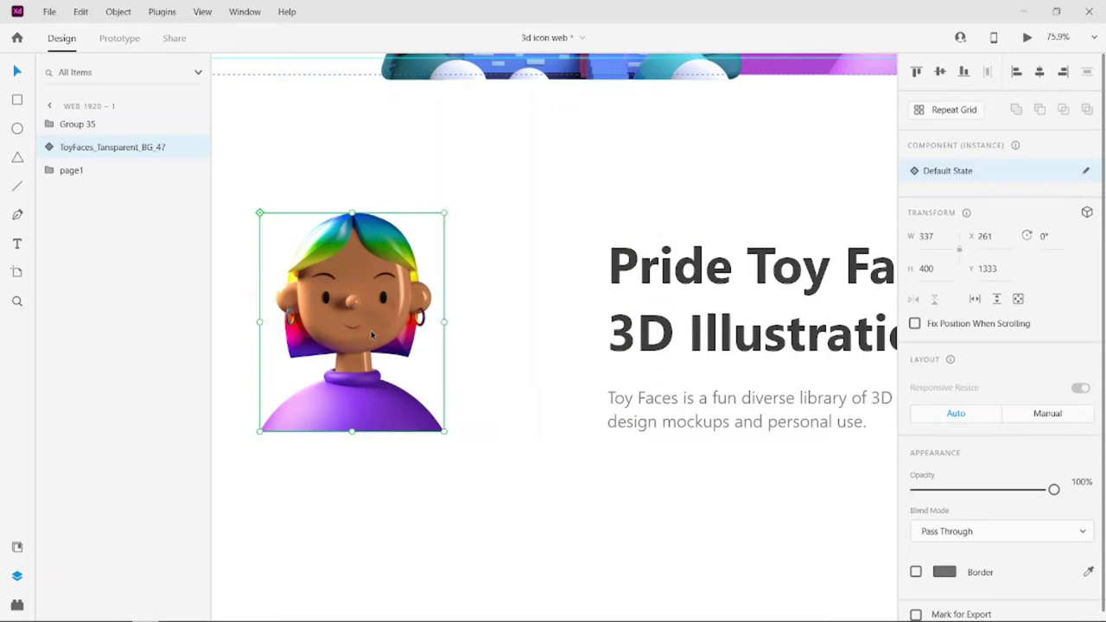
pyautogui.click(648, 302)
pyautogui.doubleClick(77, 124)
pyautogui.write('text')
pyautogui.press('Return')
# Step: Align the text block with the character and group them as 'intro1'
pyautogui.keyDown('shift'); pyautogui.click(393, 395); pyautogui.keyUp('shift')
pyautogui.click(1013, 77)
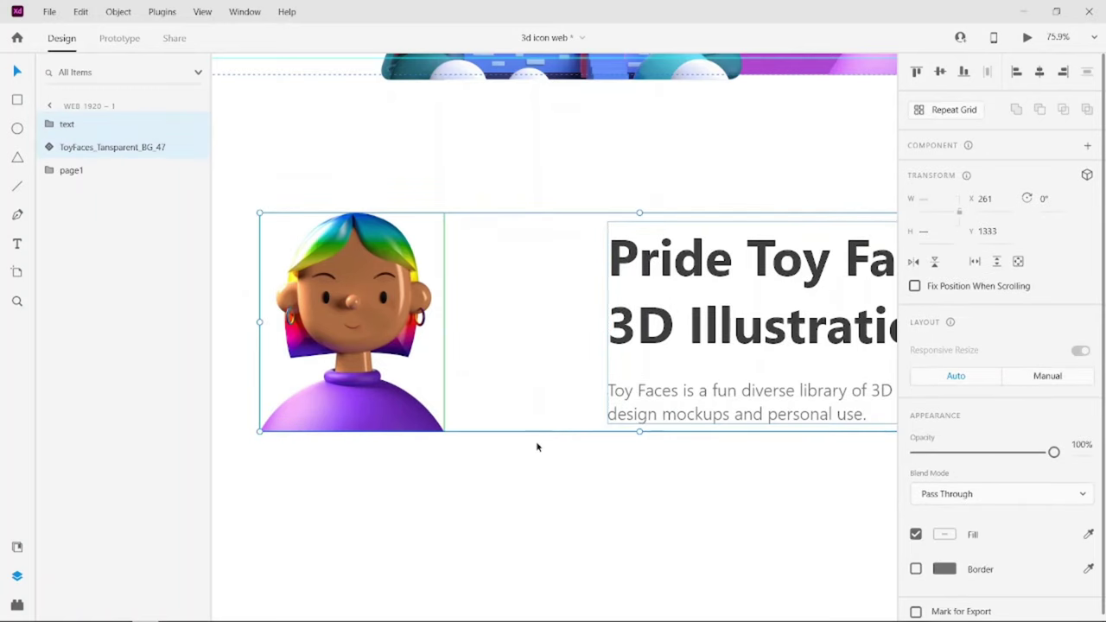
pyautogui.hotkey('ctrl', 'g')
pyautogui.doubleClick(77, 124)
pyautogui.write('intro1')
pyautogui.press('Return')
# Step: Draw a white rectangle across the section area
pyautogui.scroll(-3, 456, 320)
pyautogui.scroll(-2, 456, 321)
pyautogui.press('r')
pyautogui.moveTo(255, 216)
pyautogui.mouseDown()
pyautogui.moveTo(808, 337)
pyautogui.moveTo(876, 380)
pyautogui.mouseUp()
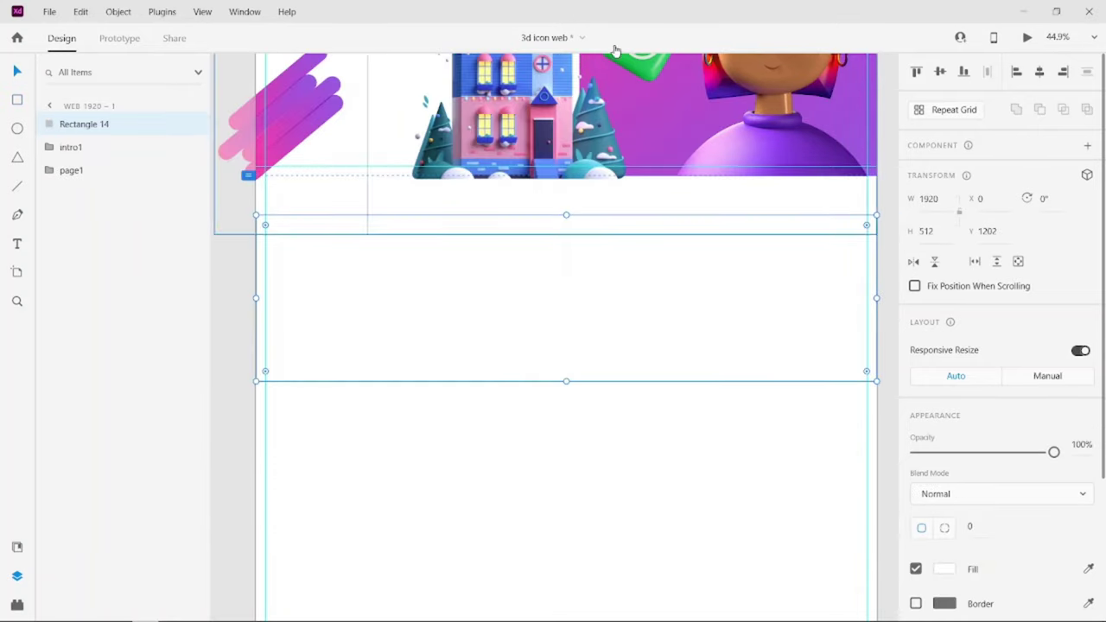
# Step: Stretch the rectangle to full page width behind intro1 and group them as one section
pyautogui.moveTo(525, 208); pyautogui.dragTo(524, 264)
pyautogui.rightClick(525, 264)
pyautogui.click(484, 306)
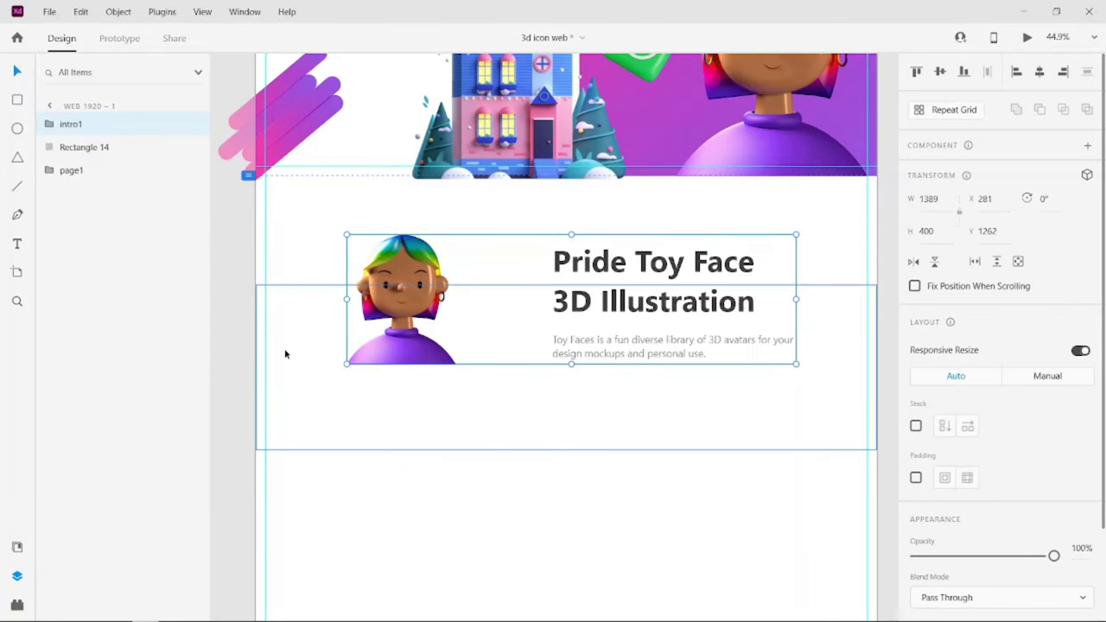
pyautogui.click(240, 291)
pyautogui.moveTo(240, 291); pyautogui.dragTo(346, 325)
pyautogui.moveTo(533, 372); pyautogui.dragTo(533, 416)
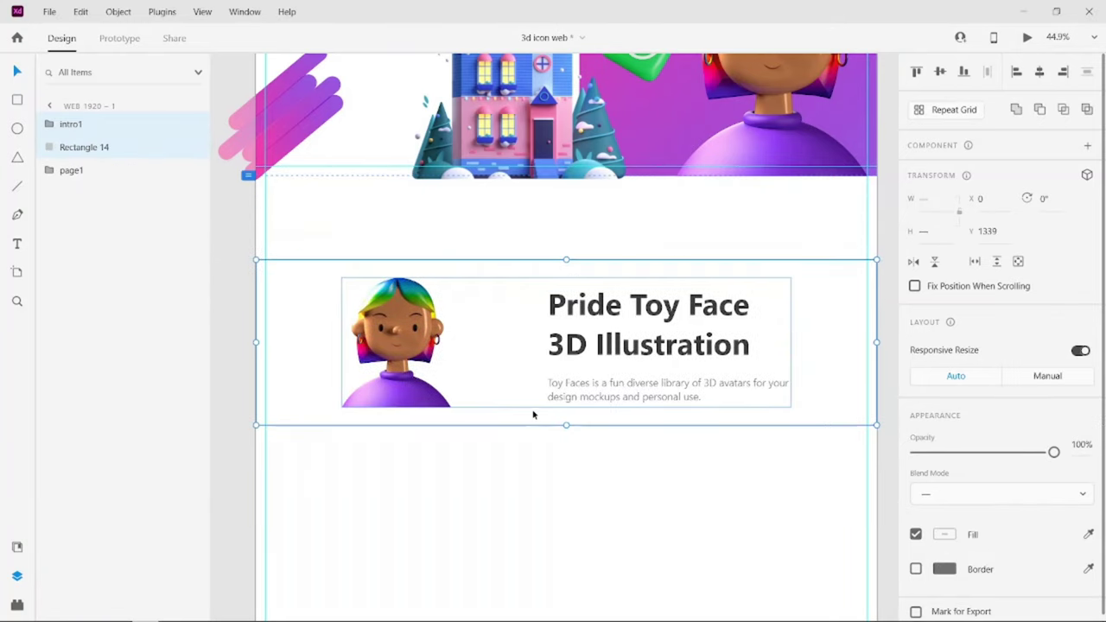
pyautogui.hotkey('ctrl', 'g')
pyautogui.moveTo(609, 361); pyautogui.dragTo(609, 294)
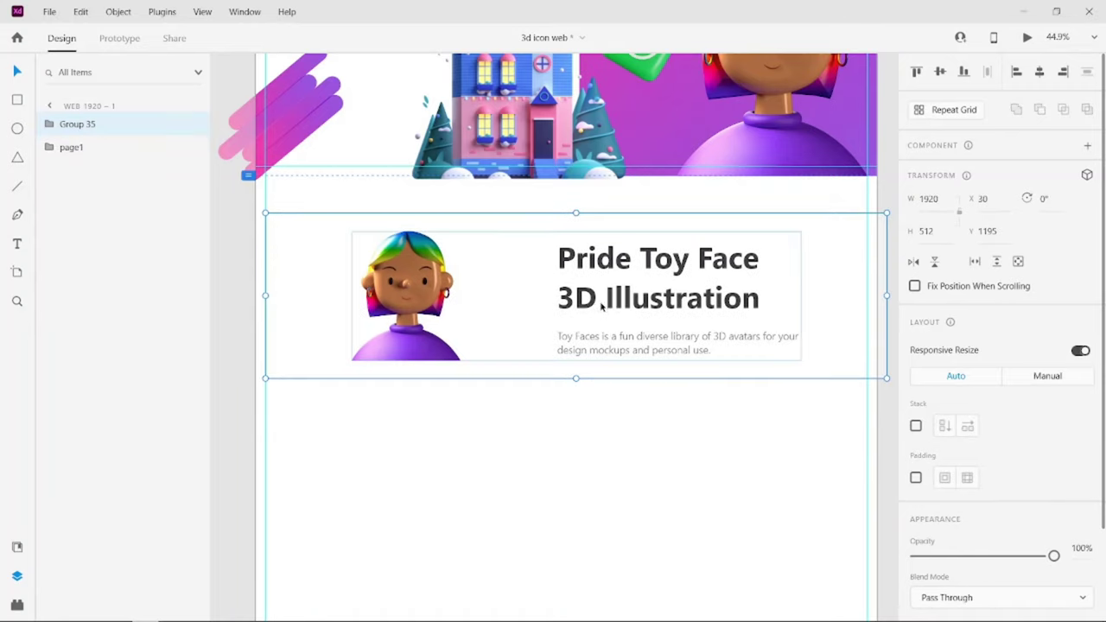
# Step: Stack the Pride Toy Face, Salesman and Adventure section components down the landing page
pyautogui.click(578, 461)
pyautogui.scroll(-2, 578, 461)
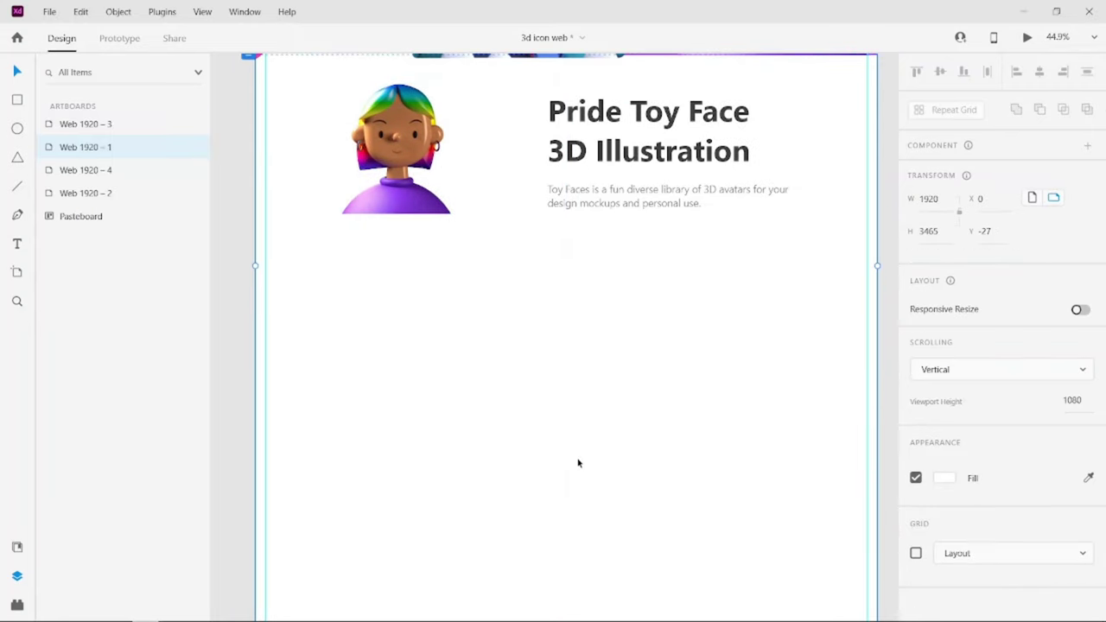
pyautogui.keyDown('ctrl'); pyautogui.scroll(-2, 578, 461); pyautogui.keyUp('ctrl')
pyautogui.keyDown('ctrl'); pyautogui.scroll(-1, 571, 383); pyautogui.keyUp('ctrl')
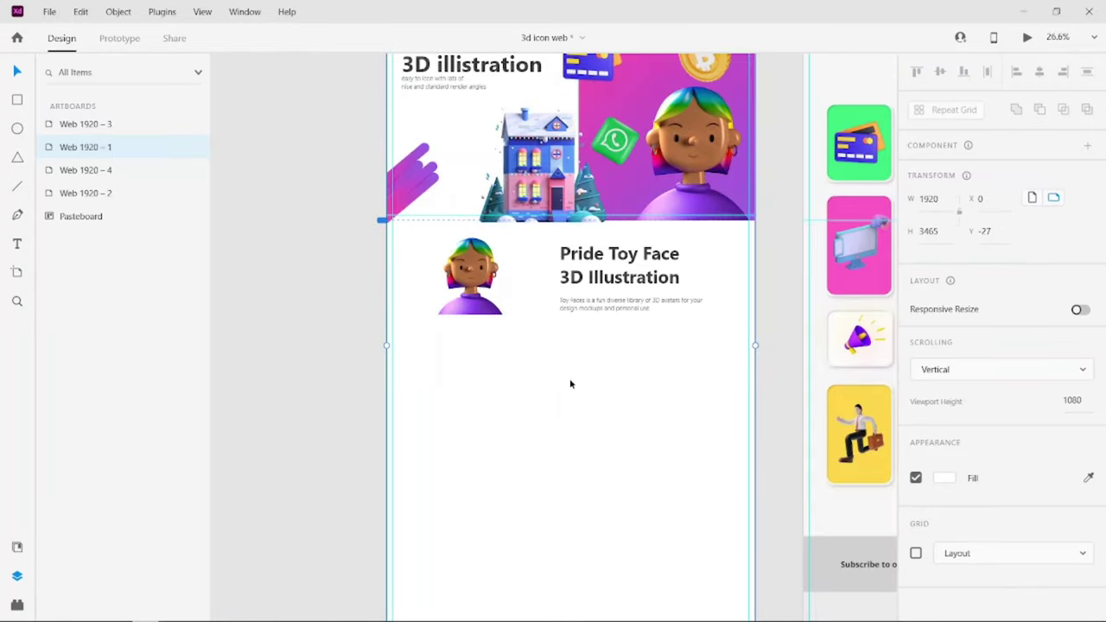
pyautogui.click(17, 547)
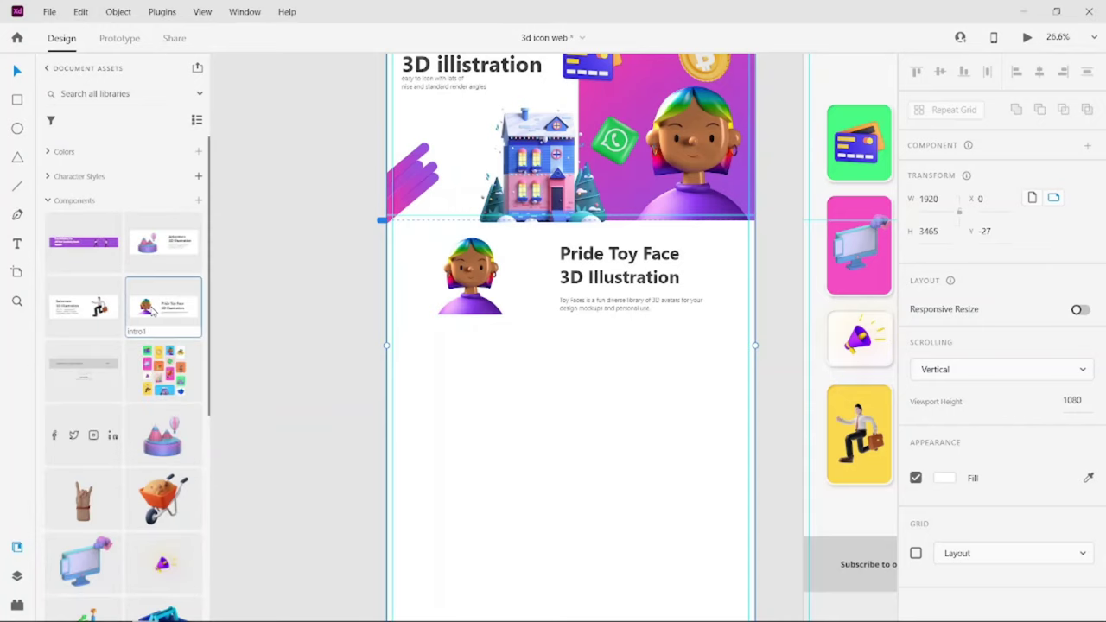
pyautogui.moveTo(152, 311); pyautogui.dragTo(439, 409)
pyautogui.moveTo(83, 307); pyautogui.dragTo(480, 494)
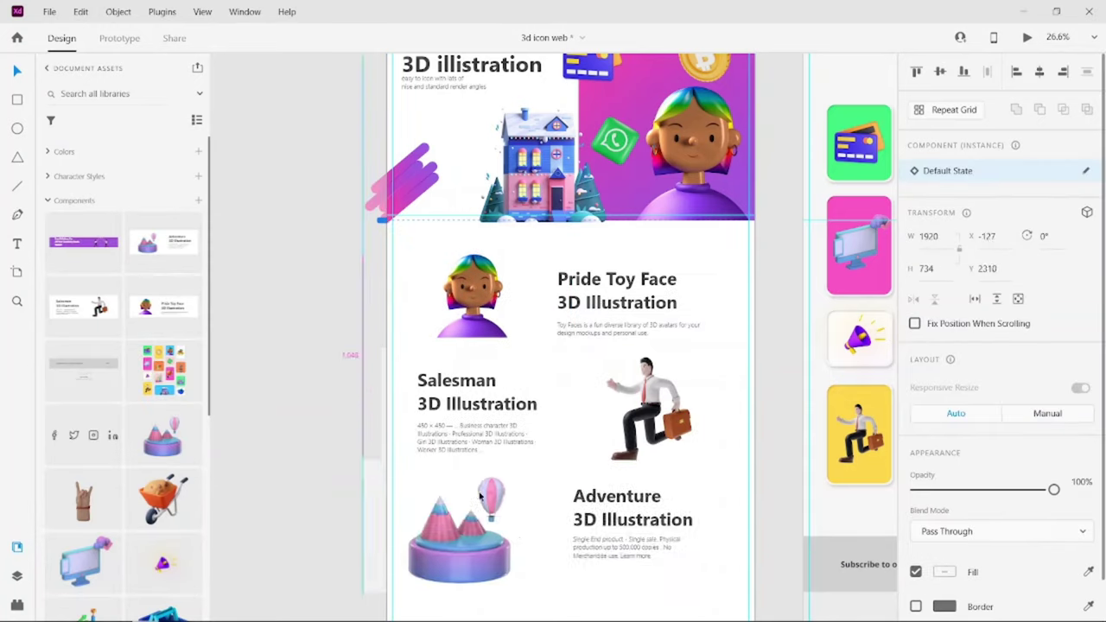
pyautogui.click(575, 444)
pyautogui.scroll(-2, 604, 415)
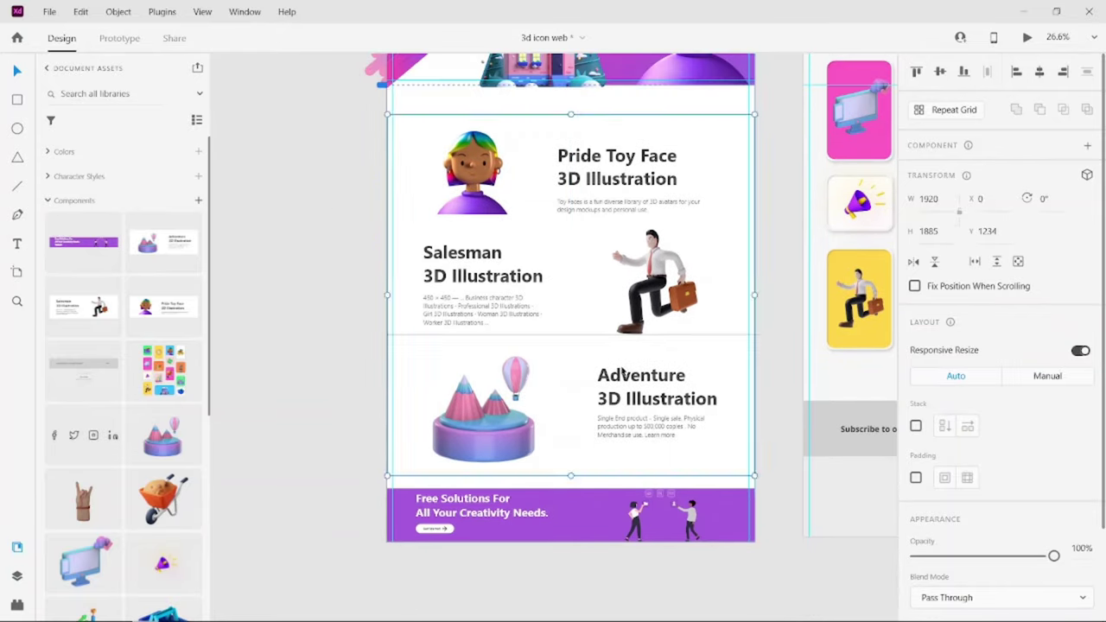
pyautogui.click(735, 522)
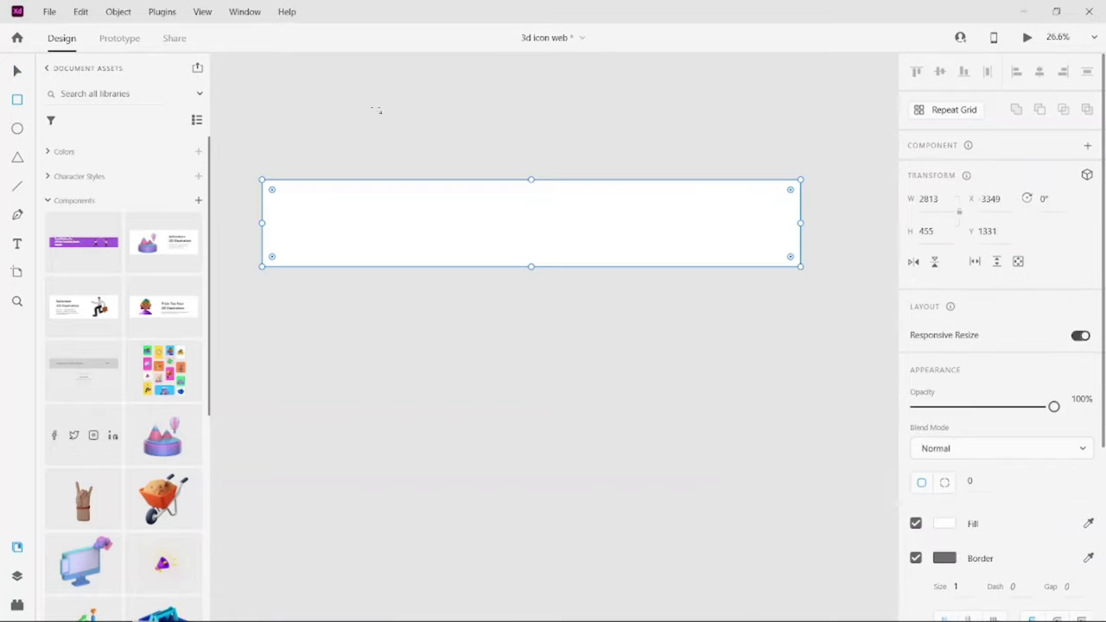
# Step: Resize the white rectangle to 1920×291 and place it just under the Free Solutions banner
pyautogui.press('v')
pyautogui.moveTo(777, 368); pyautogui.dragTo(679, 369)
pyautogui.moveTo(245, 363); pyautogui.dragTo(313, 363)
pyautogui.moveTo(469, 388)
pyautogui.mouseDown()
pyautogui.moveTo(471, 268)
pyautogui.moveTo(489, 271)
pyautogui.moveTo(480, 377)
pyautogui.mouseUp()
pyautogui.moveTo(495, 308); pyautogui.dragTo(495, 315)
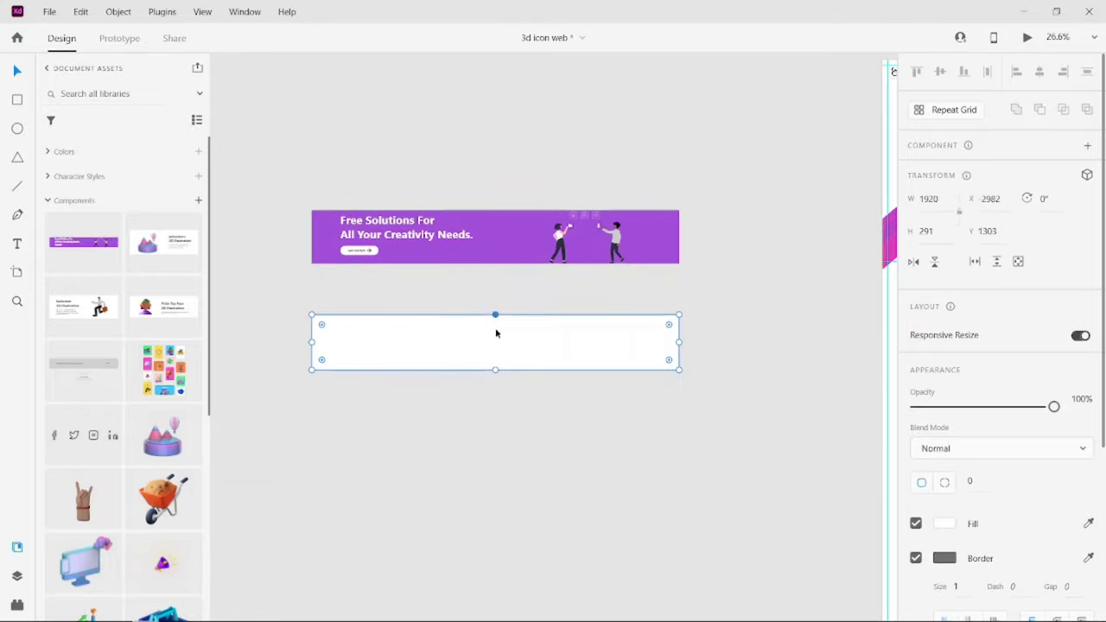
# Step: Remove the rectangle's border and fill it with the saved purple colour
pyautogui.click(915, 559)
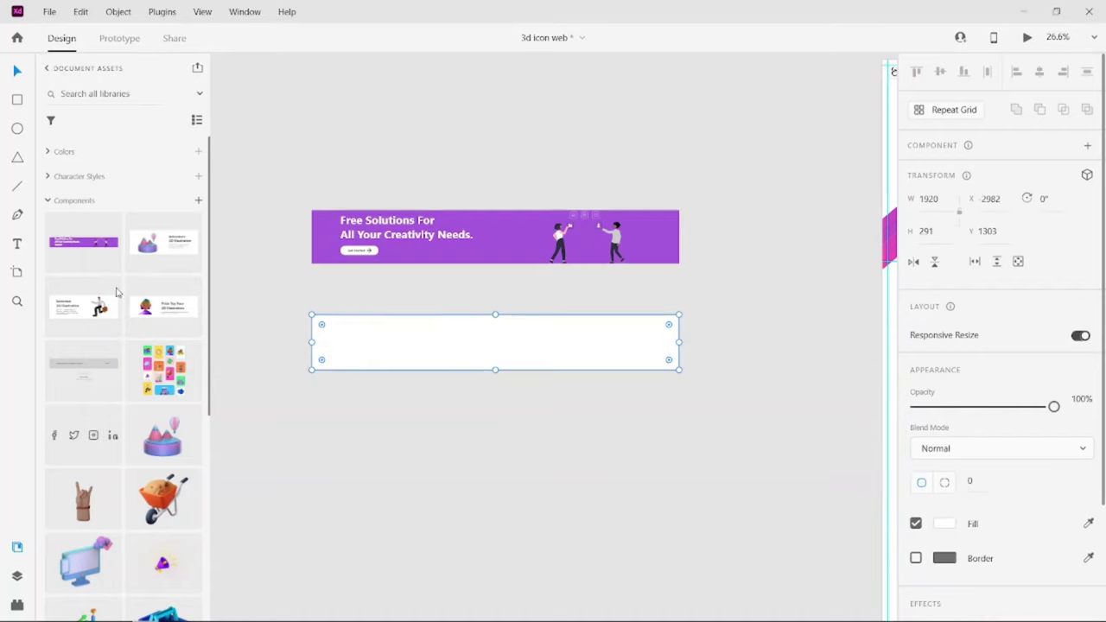
pyautogui.click(49, 152)
pyautogui.click(143, 181)
pyautogui.click(411, 520)
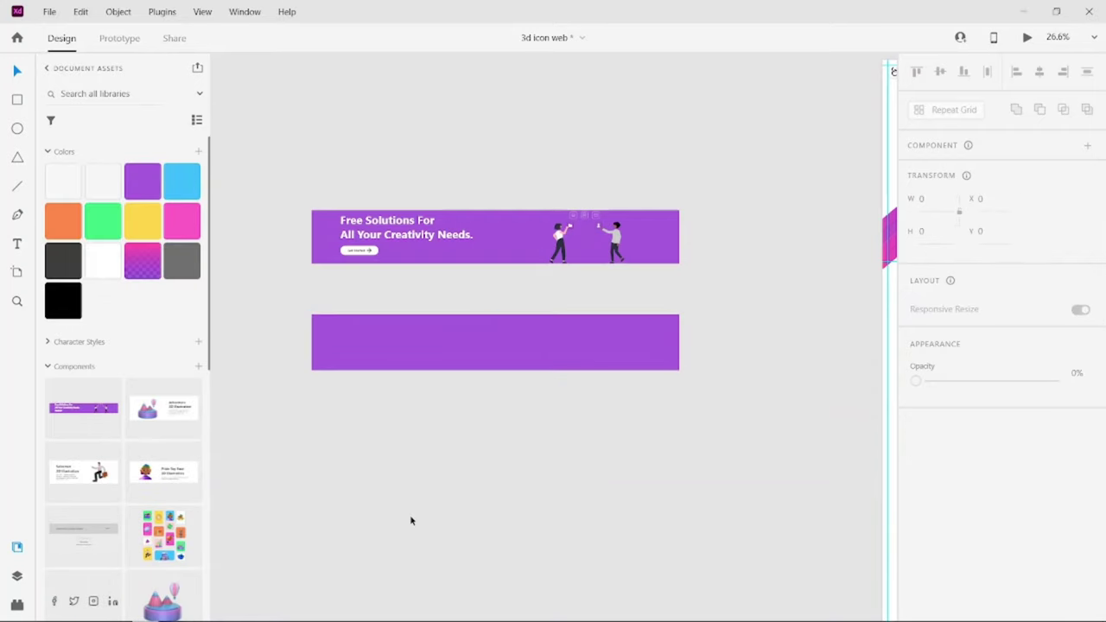
pyautogui.click(48, 367)
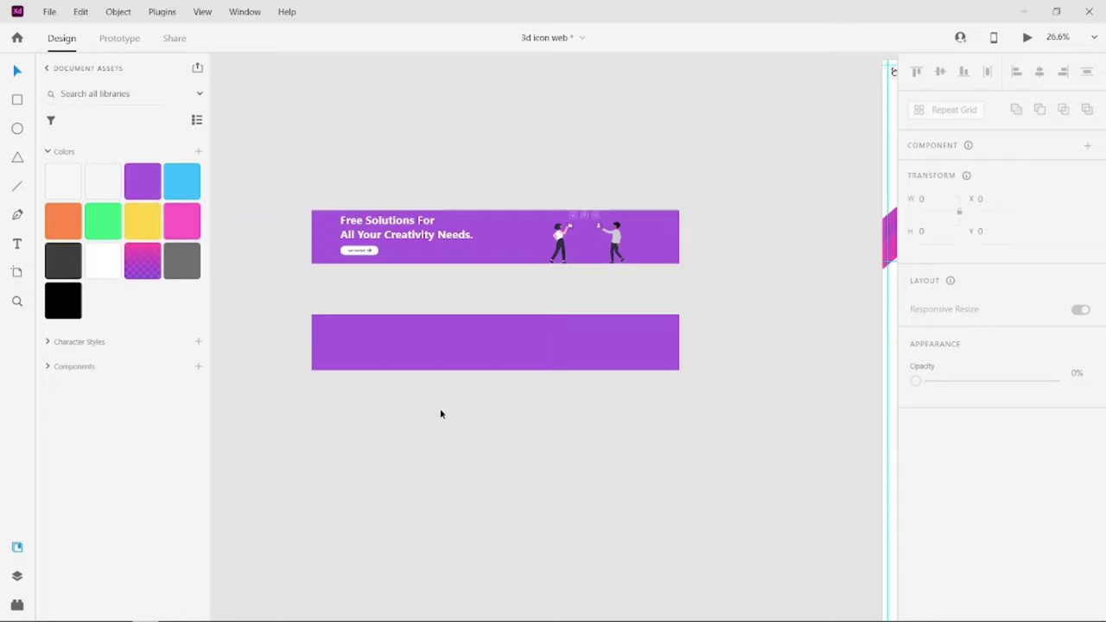
pyautogui.scroll(2, 363, 410)
pyautogui.scroll(3, 369, 415)
pyautogui.scroll(3, 369, 415)
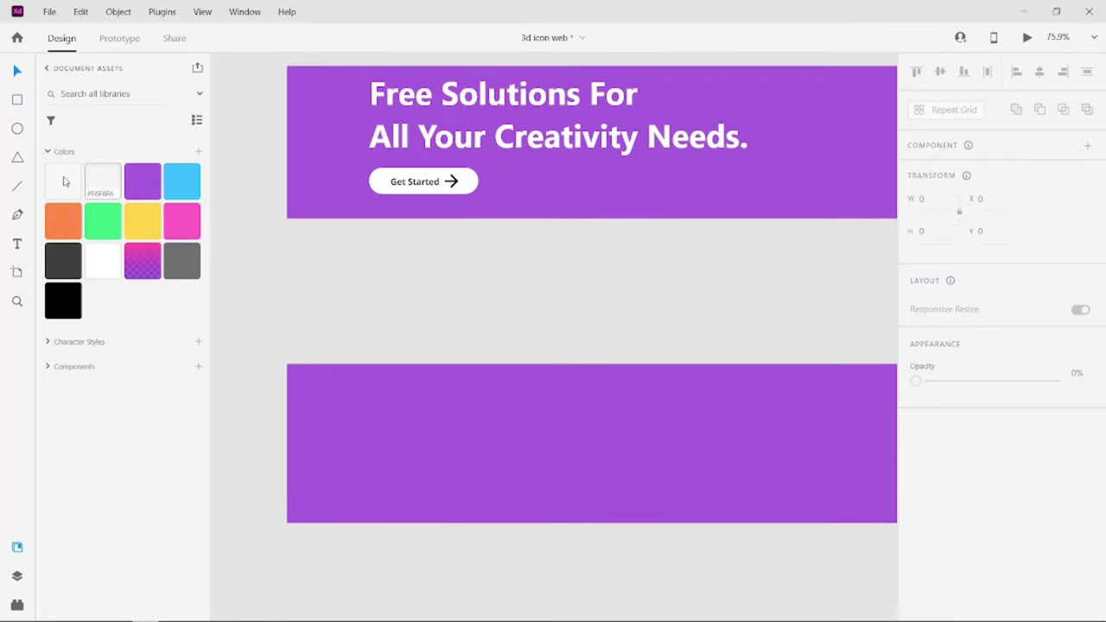
# Step: Add the 'Free Solutions For All Your Creativity Needs.' headline on the band in white title case
pyautogui.click(405, 406)
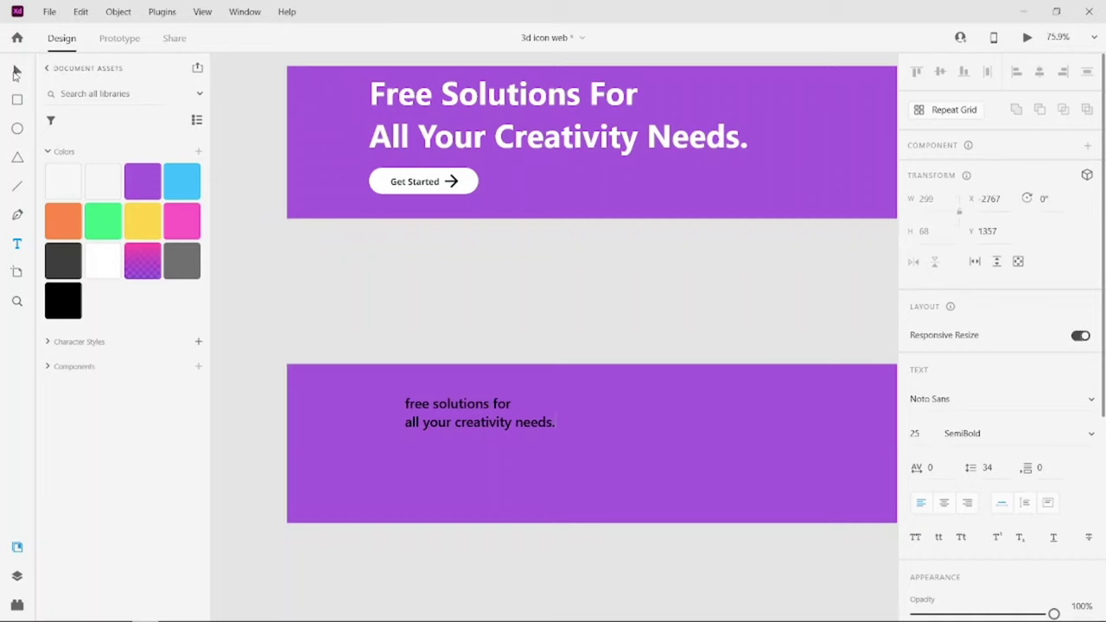
pyautogui.press('Escape')
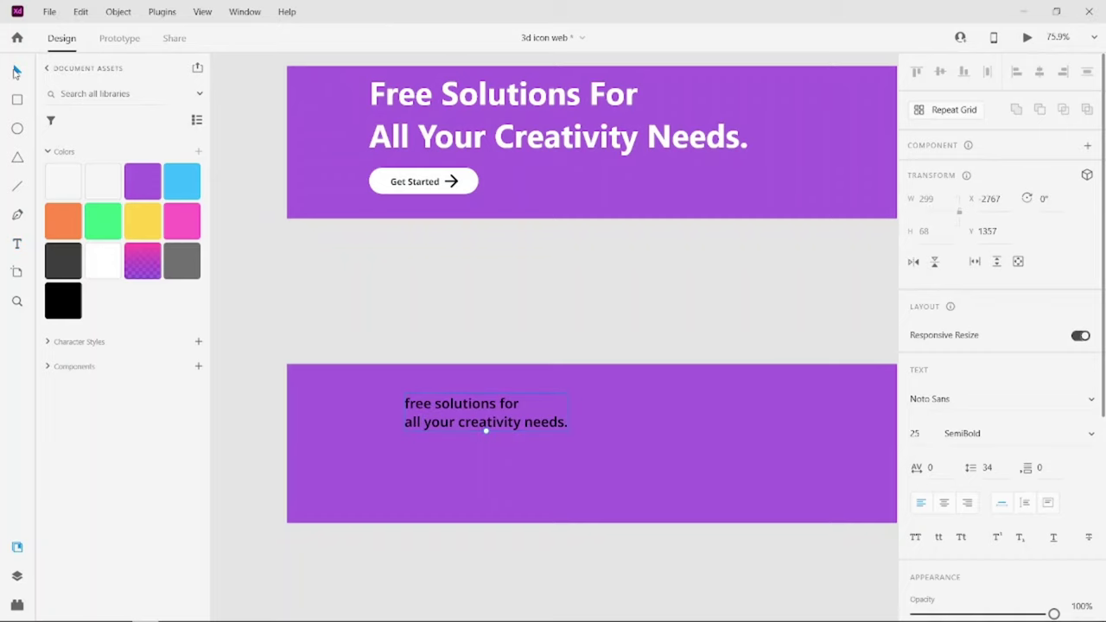
pyautogui.click(103, 260)
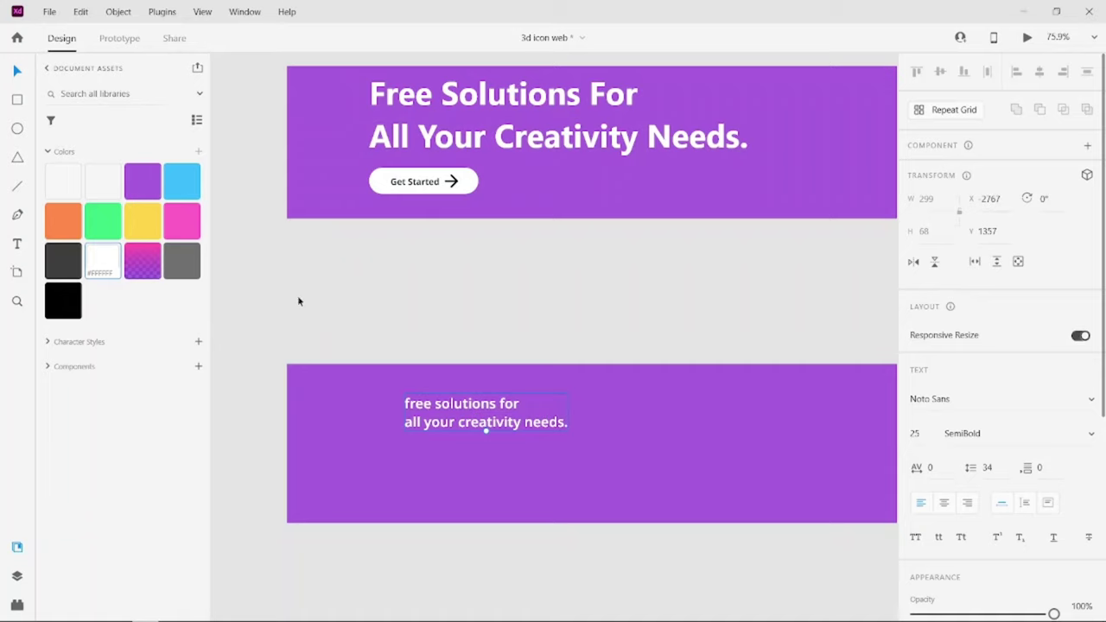
pyautogui.click(963, 543)
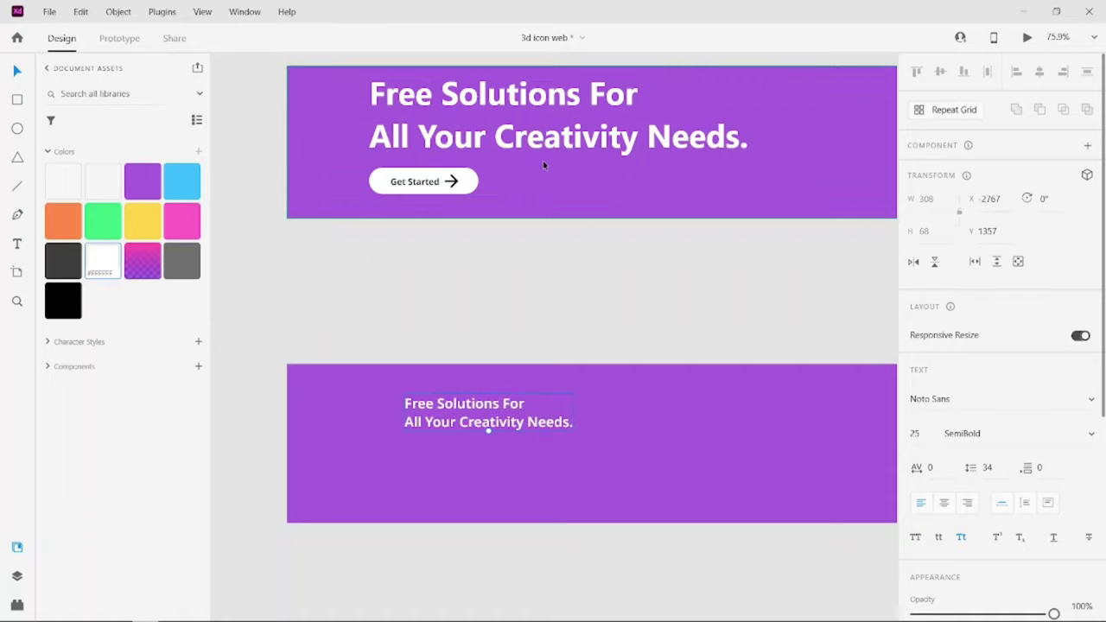
# Step: Match the top banner headline by setting the new headline to 58 pt and aligning it left
pyautogui.click(550, 151)
pyautogui.click(551, 144)
pyautogui.doubleClick(551, 145)
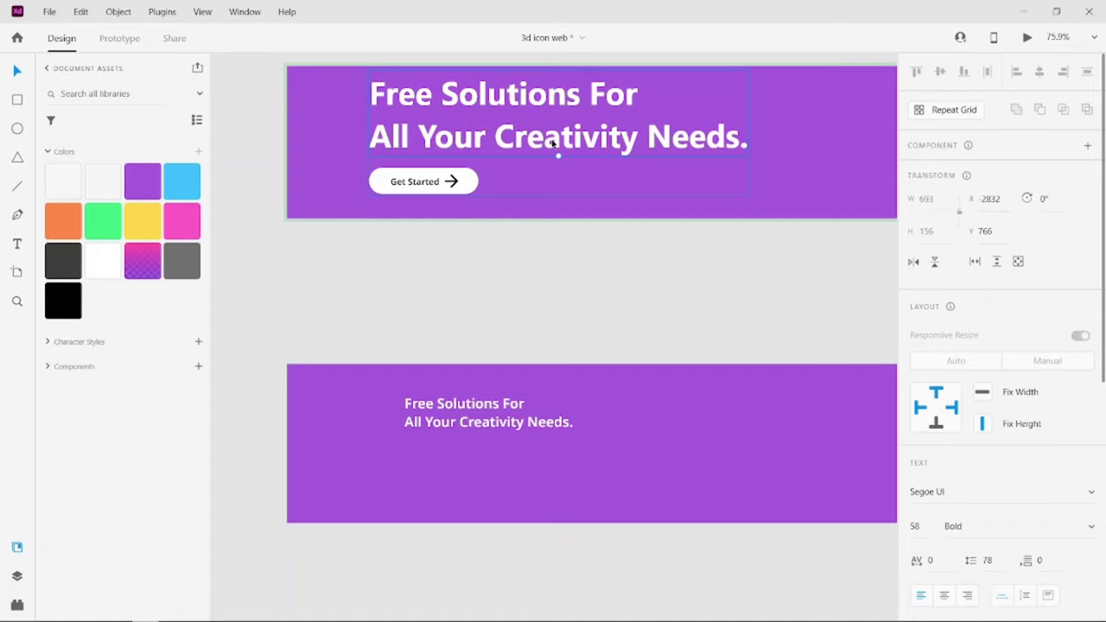
pyautogui.click(533, 325)
pyautogui.click(556, 424)
pyautogui.click(884, 442)
pyautogui.press('Tab')
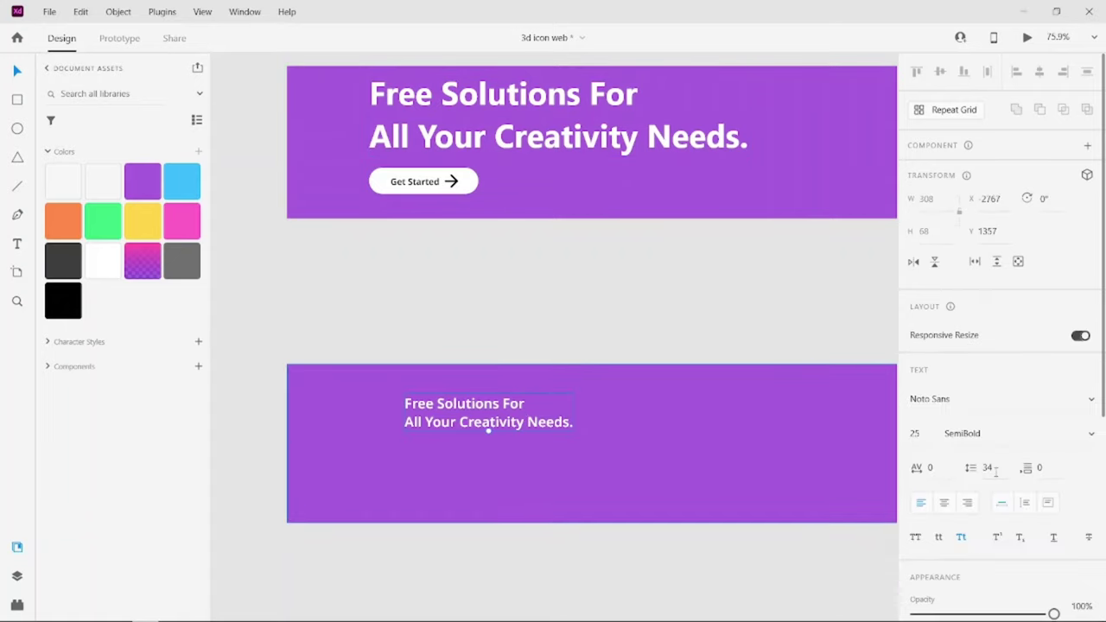
pyautogui.write('8')
pyautogui.press('Return')
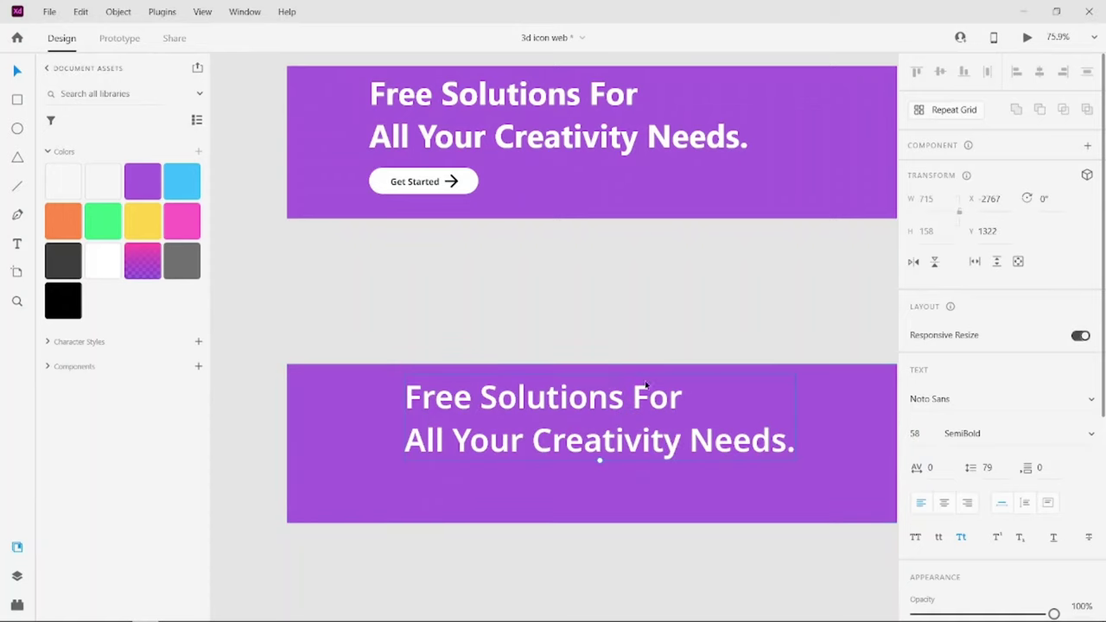
pyautogui.moveTo(442, 403); pyautogui.dragTo(423, 407)
# Step: Make the headline Bold and confirm its white fill
pyautogui.click(49, 152)
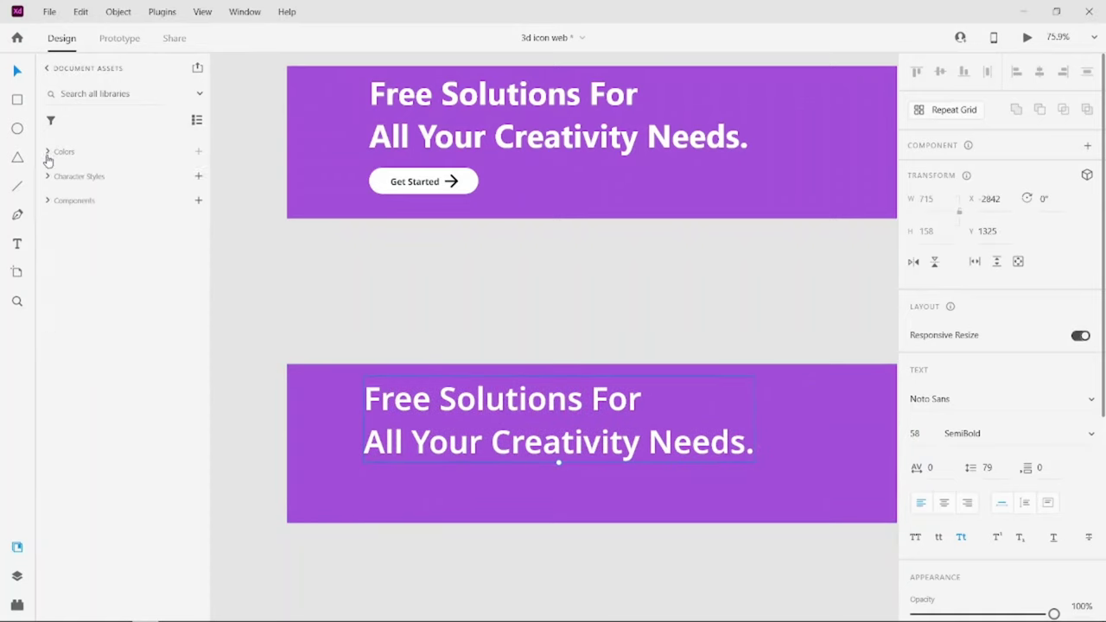
pyautogui.click(47, 177)
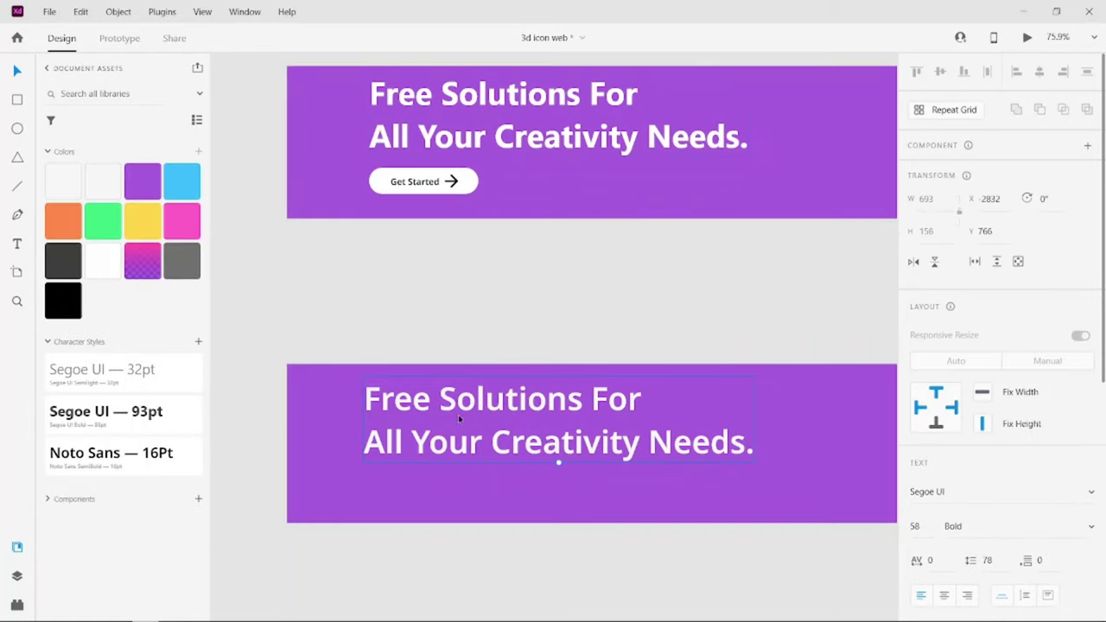
pyautogui.click(1090, 435)
pyautogui.click(984, 461)
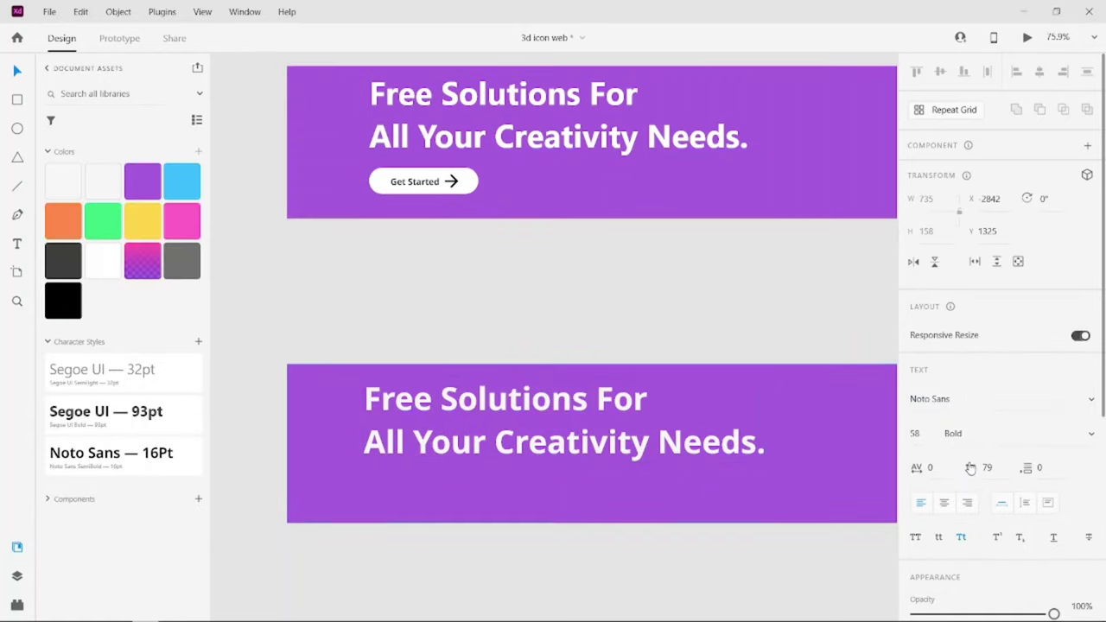
pyautogui.scroll(-5, 992, 500)
pyautogui.click(944, 376)
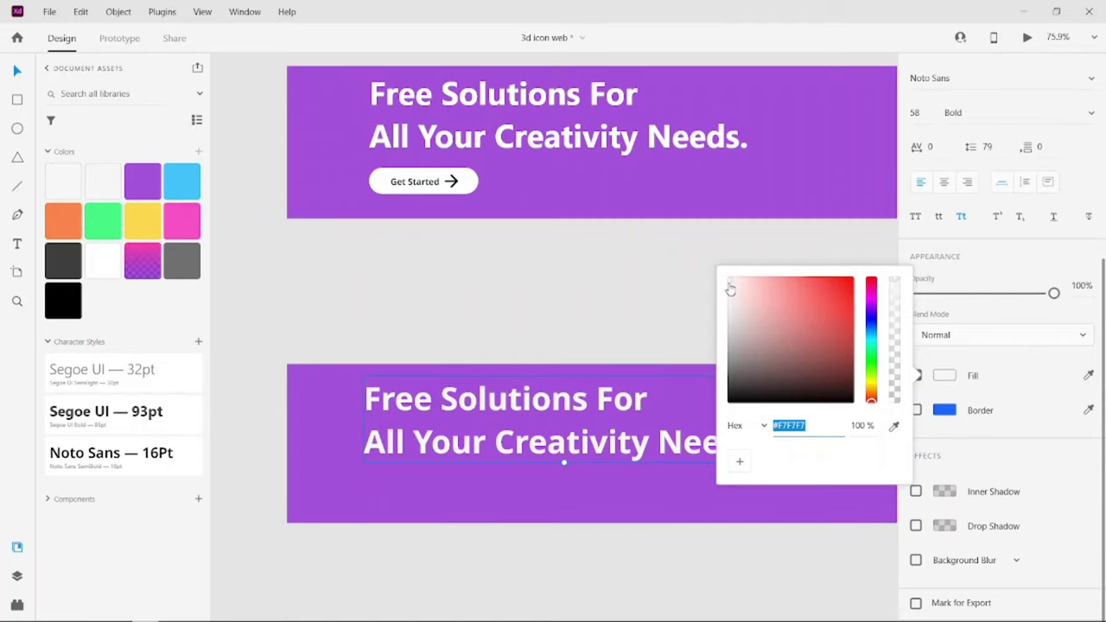
pyautogui.click(523, 298)
pyautogui.scroll(1, 558, 384)
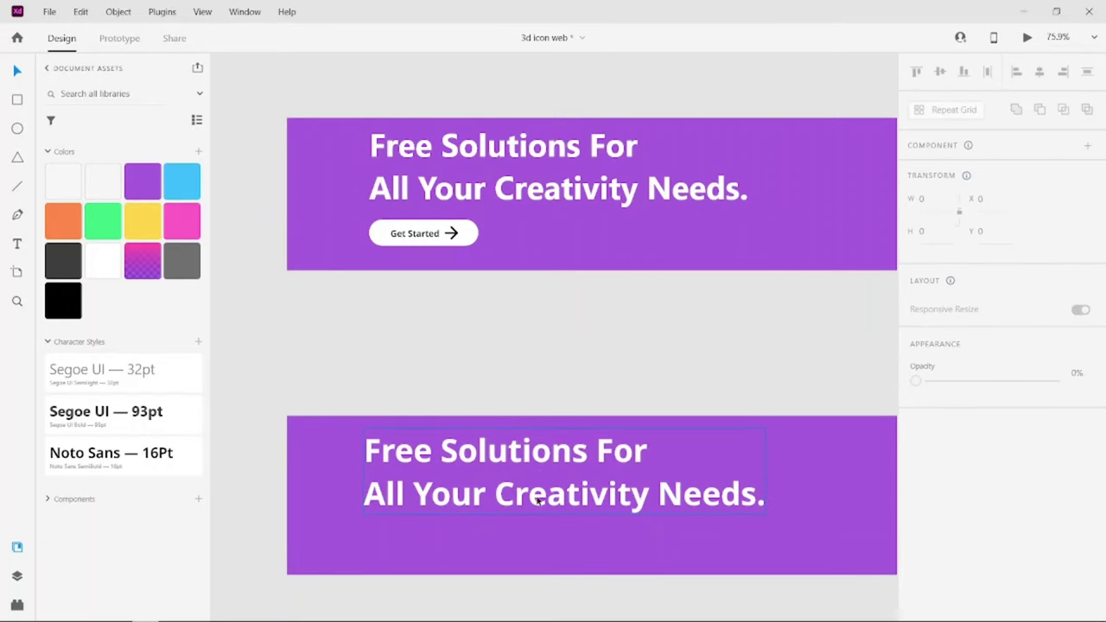
pyautogui.scroll(-2, 537, 499)
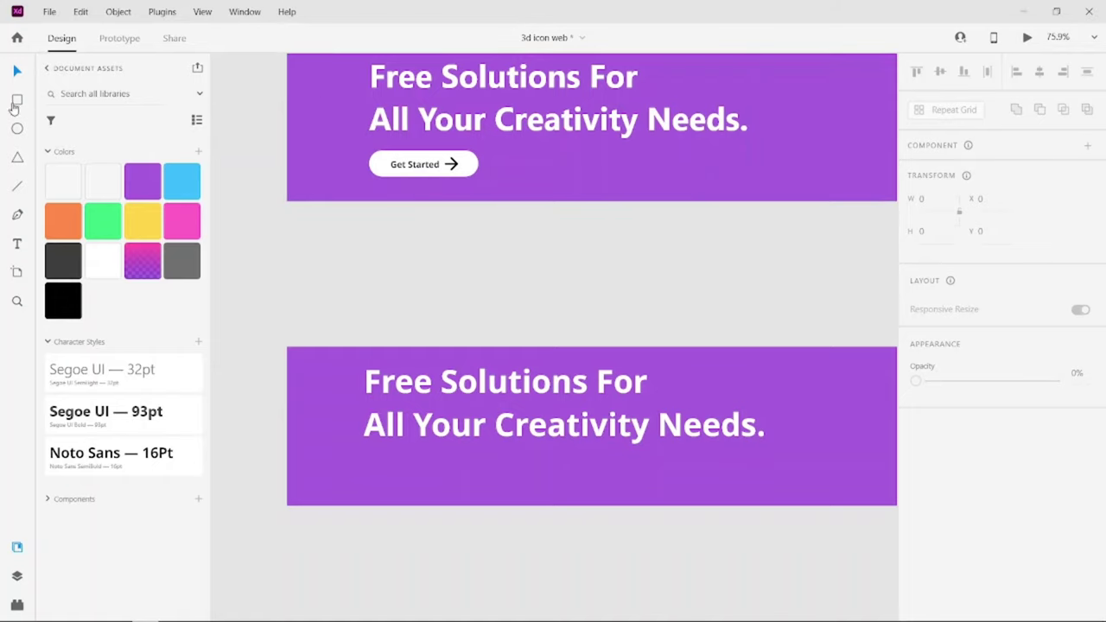
# Step: Draw a rounded white pill button under the headline and type the 'Get Startrd' label
pyautogui.moveTo(373, 467); pyautogui.dragTo(400, 482)
pyautogui.moveTo(506, 499); pyautogui.dragTo(502, 495)
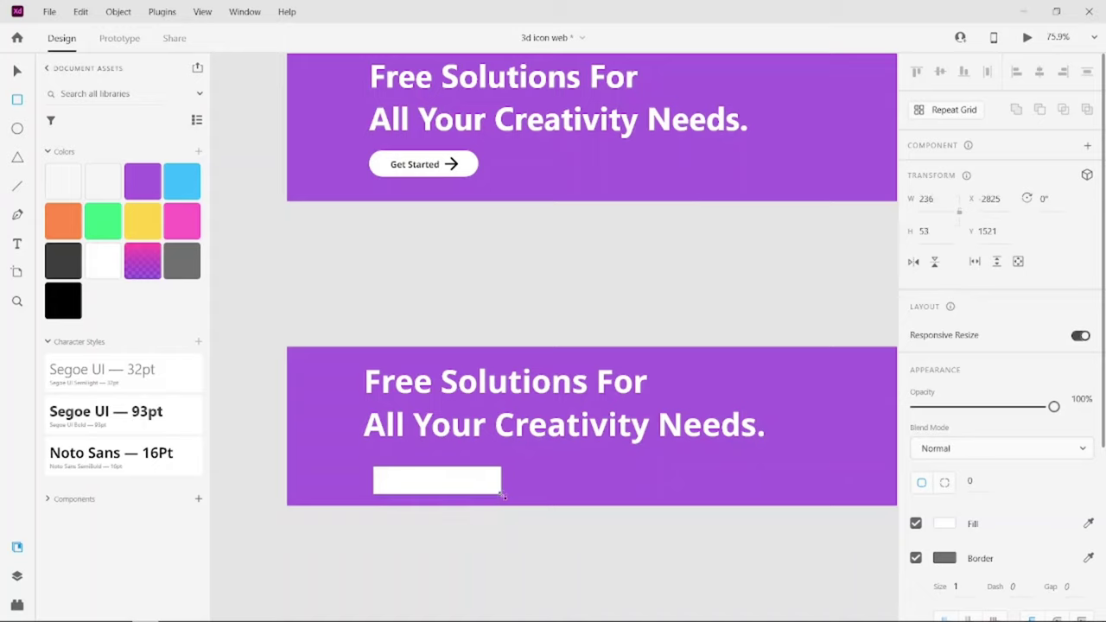
pyautogui.moveTo(380, 480); pyautogui.dragTo(398, 490)
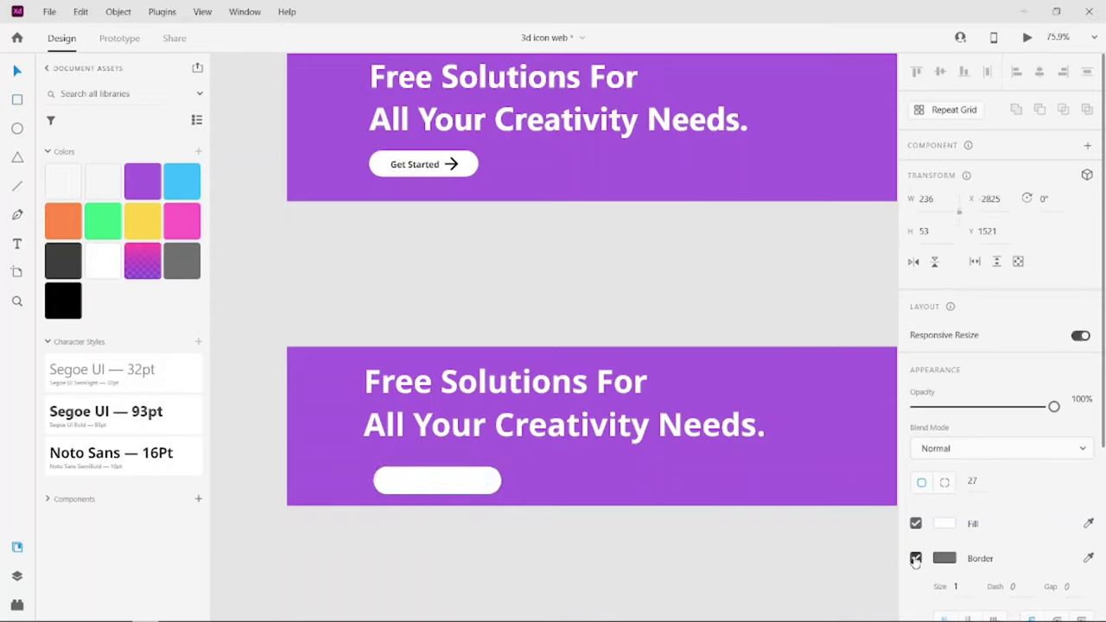
pyautogui.click(412, 475)
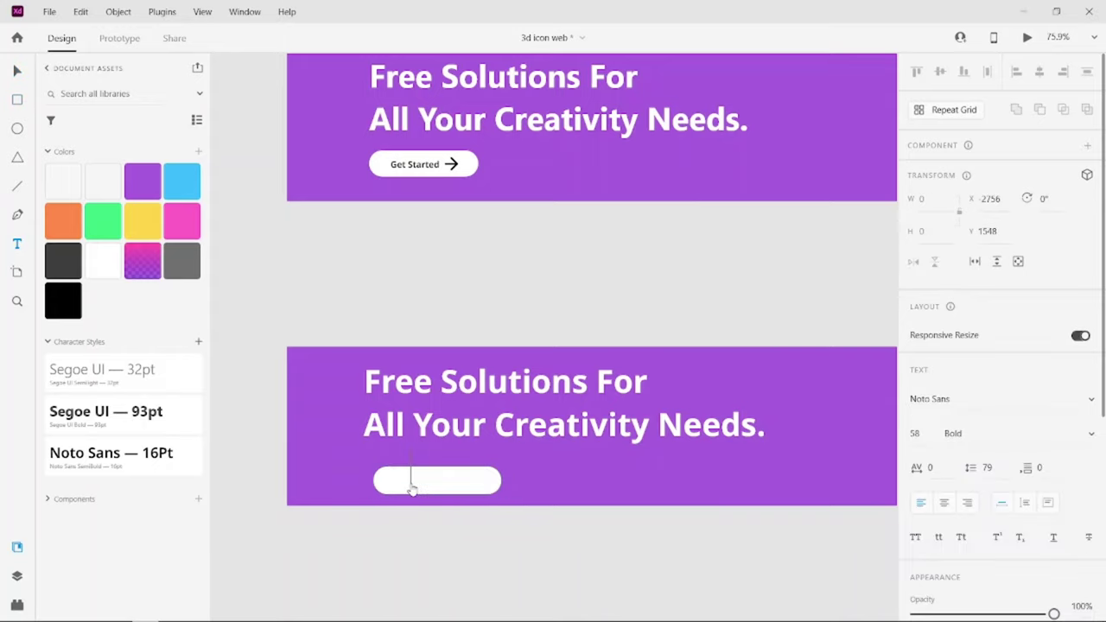
pyautogui.write('get startrd')
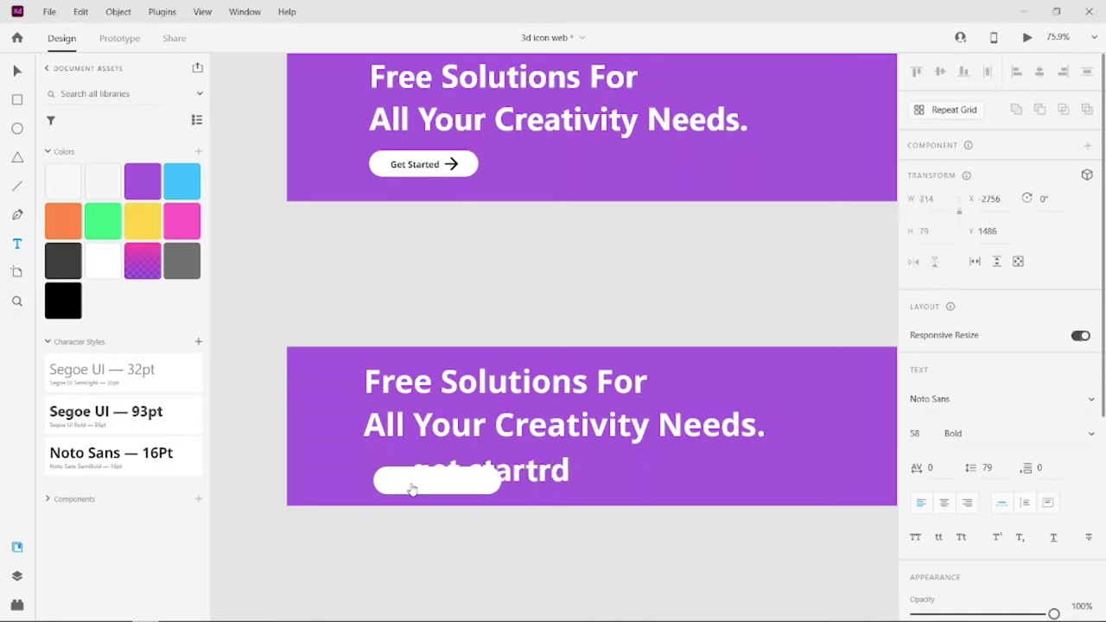
pyautogui.click(17, 76)
# Step: Style the button label black, 16 pt, title case, and centre it inside the pill
pyautogui.moveTo(541, 477); pyautogui.dragTo(662, 483)
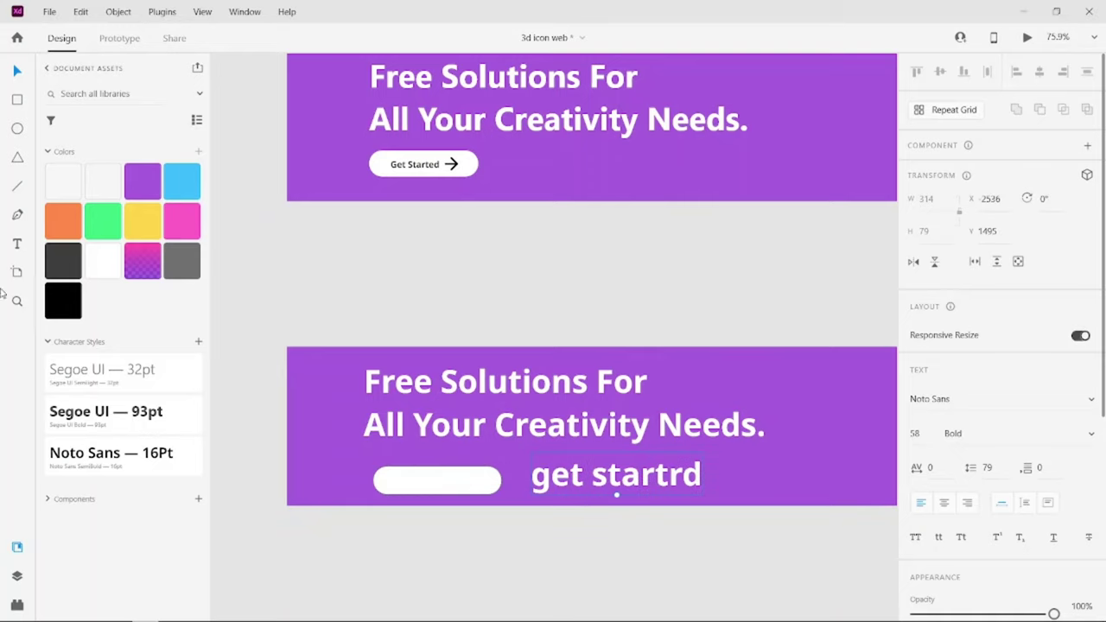
pyautogui.click(63, 300)
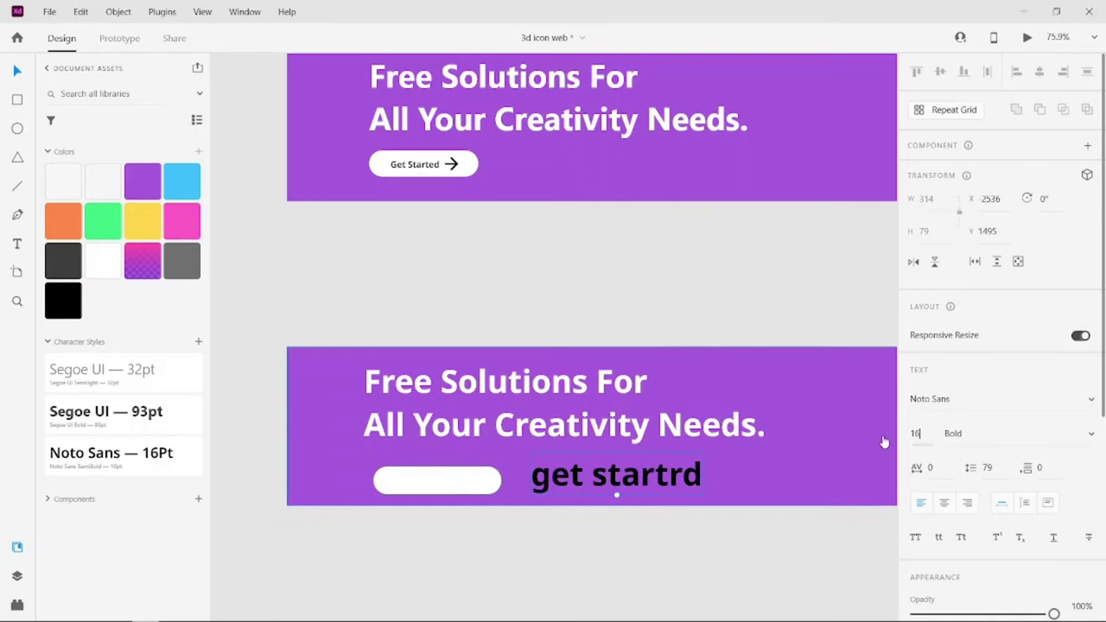
pyautogui.press('Return')
pyautogui.moveTo(568, 487); pyautogui.dragTo(449, 484)
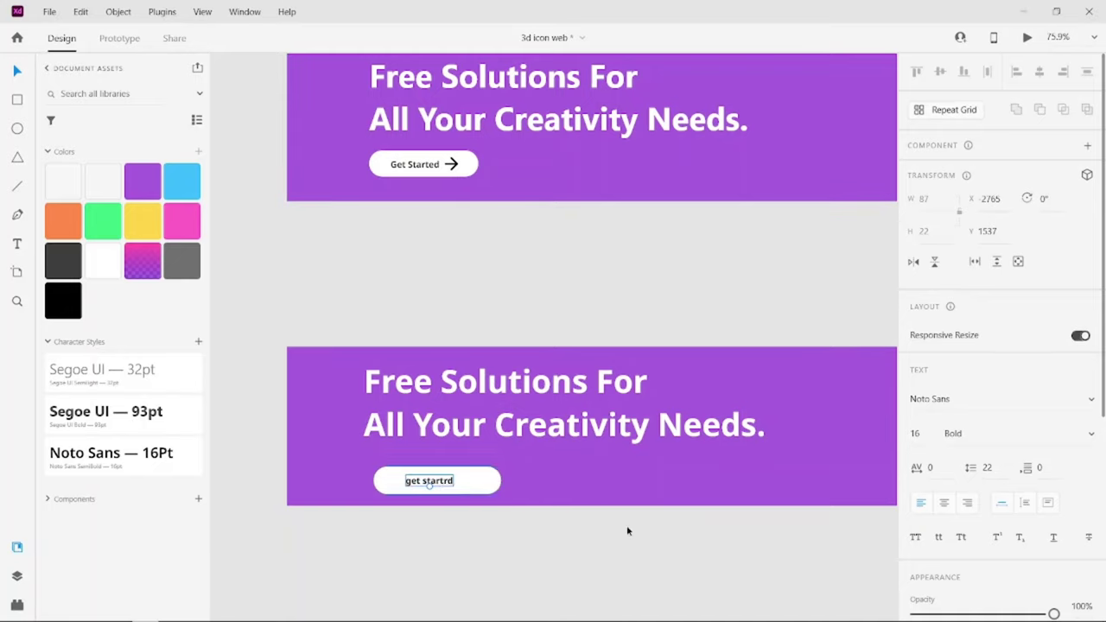
pyautogui.click(960, 538)
pyautogui.keyDown('ctrl'); pyautogui.scroll(5, 443, 483); pyautogui.keyUp('ctrl')
pyautogui.moveTo(515, 479)
pyautogui.mouseDown()
pyautogui.moveTo(486, 479)
pyautogui.moveTo(506, 480)
pyautogui.mouseUp()
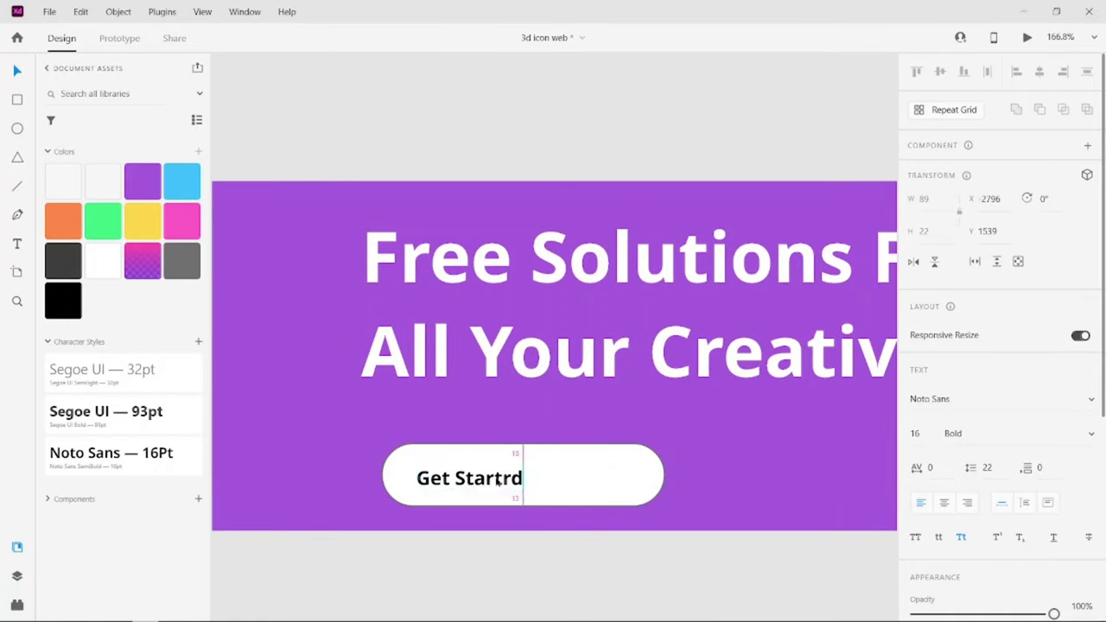
# Step: Collapse the Colors and Character Styles groups in Document Assets
pyautogui.keyDown('ctrl'); pyautogui.scroll(-3, 558, 486); pyautogui.keyUp('ctrl')
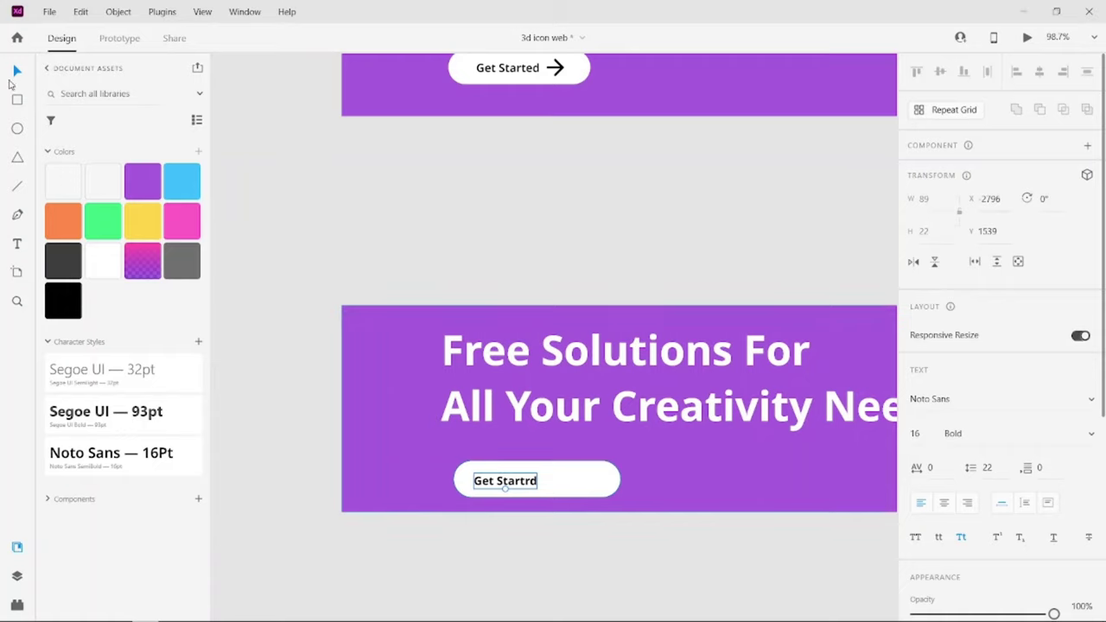
pyautogui.click(48, 153)
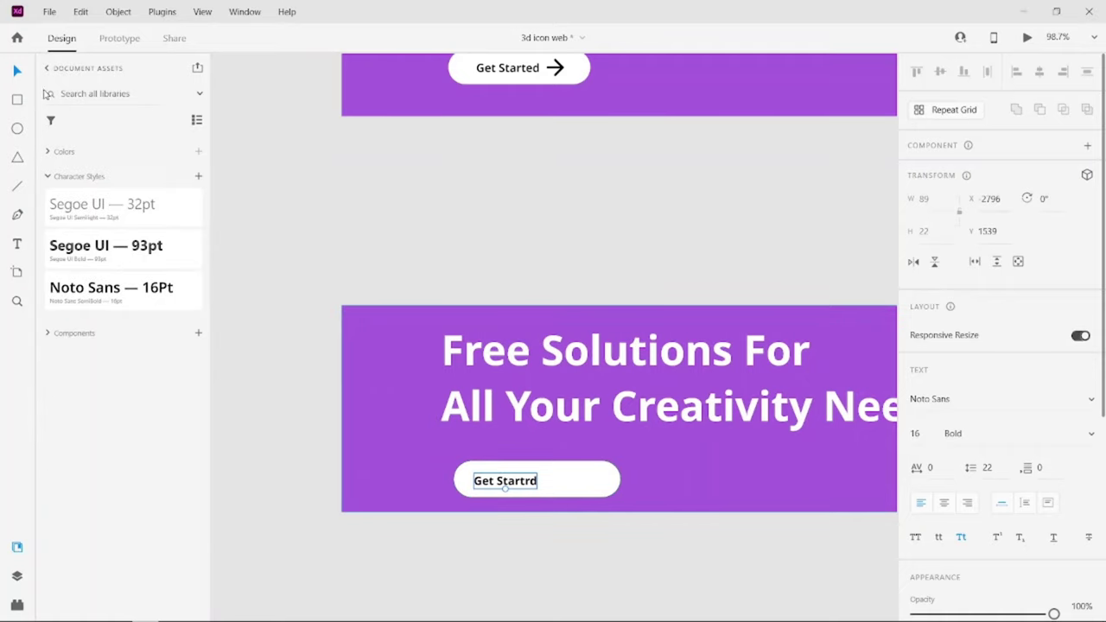
pyautogui.click(47, 177)
# Step: Open the Plugins panel from the bottom icon of the left toolbar
pyautogui.click(16, 606)
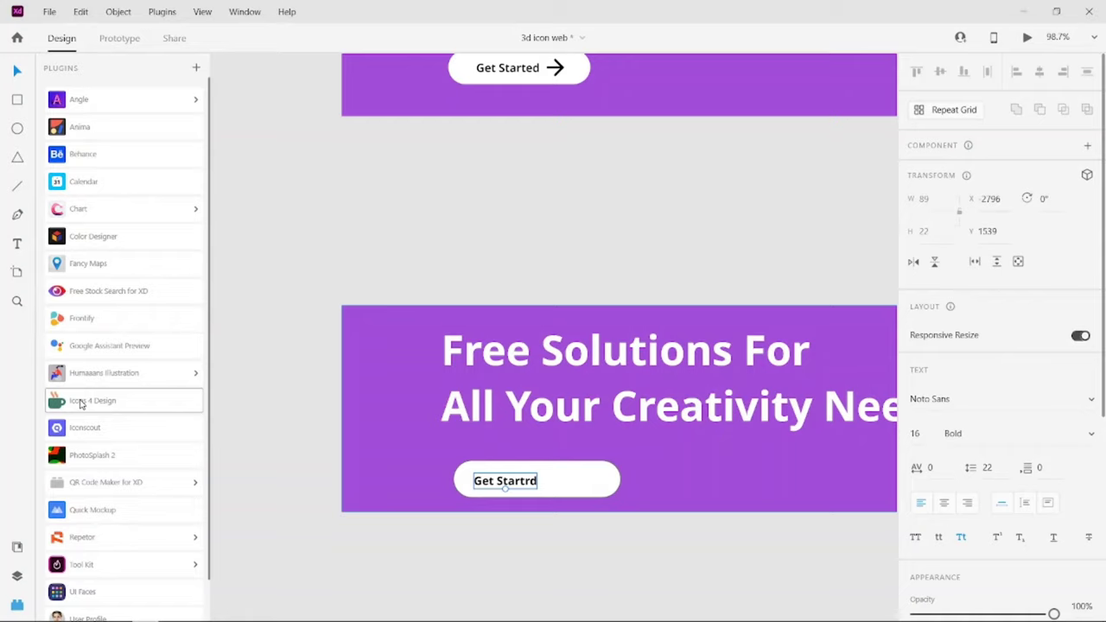
# Step: Place the arrow-forward icon from Icons 4 Design beside the 'Get Startrd' label
pyautogui.click(79, 403)
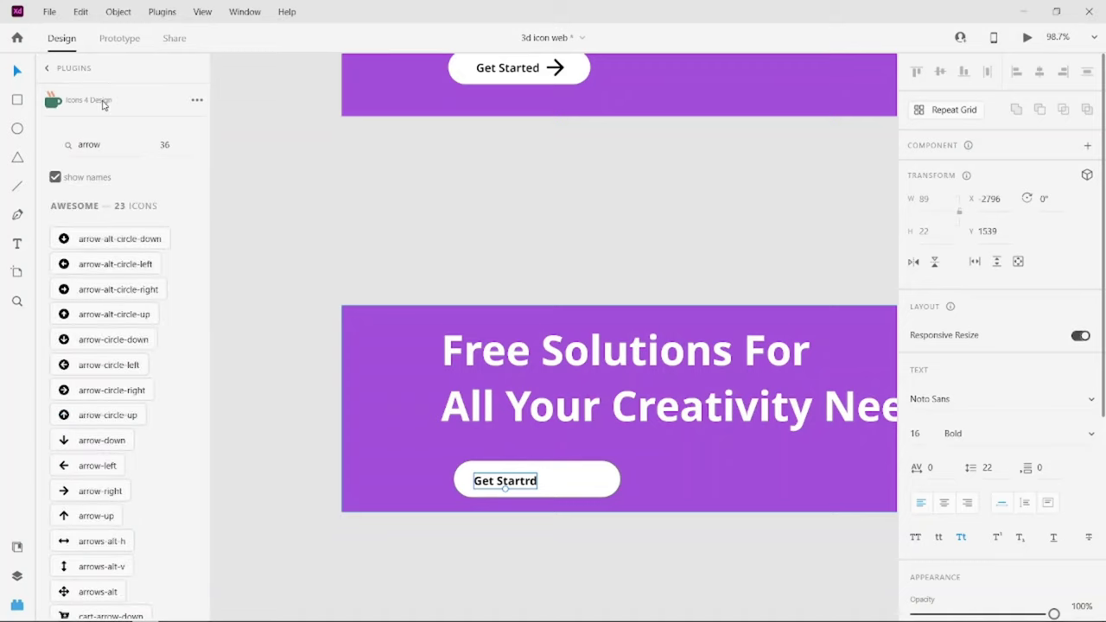
pyautogui.doubleClick(88, 144)
pyautogui.scroll(-1, 97, 311)
pyautogui.scroll(-10, 98, 311)
pyautogui.scroll(-8, 97, 311)
pyautogui.scroll(7, 98, 311)
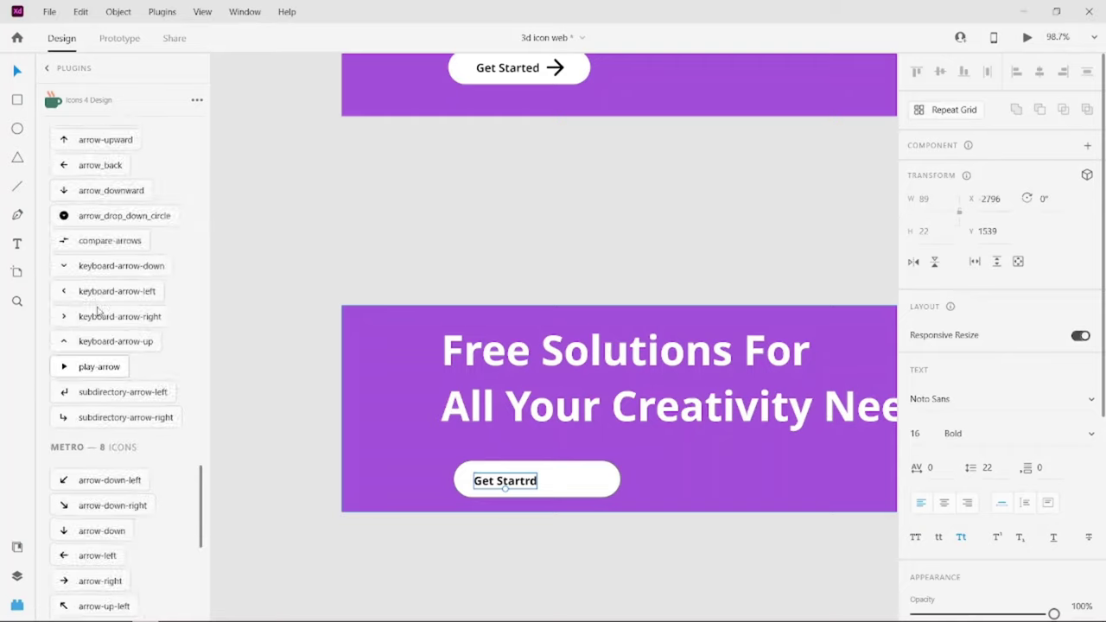
pyautogui.scroll(2, 97, 311)
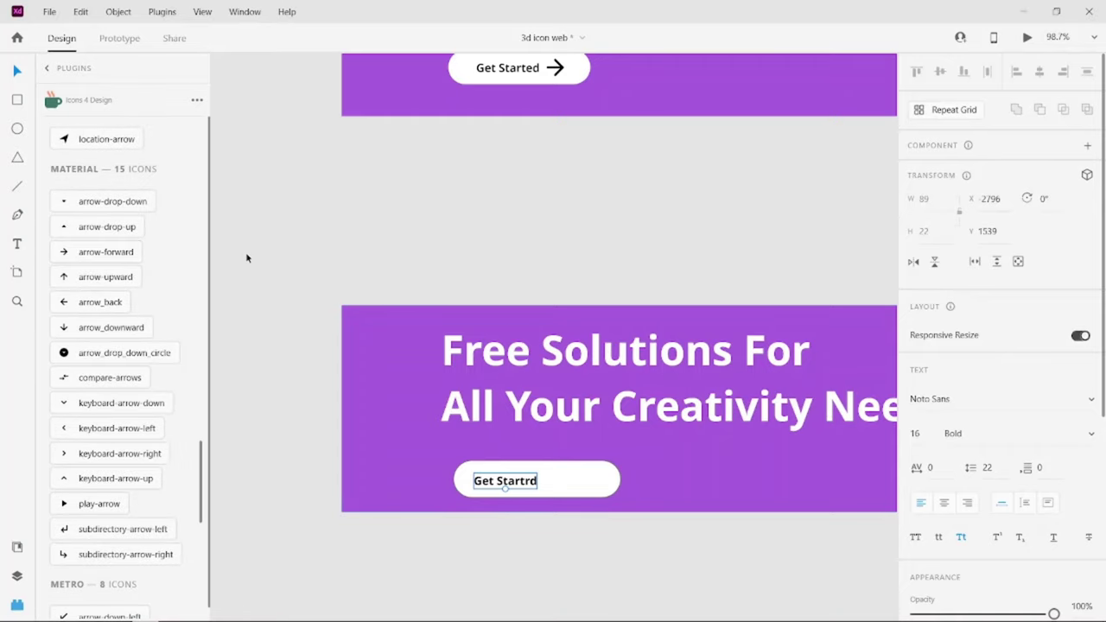
pyautogui.click(86, 251)
pyautogui.moveTo(85, 251)
pyautogui.mouseDown()
pyautogui.moveTo(658, 539)
pyautogui.moveTo(775, 489)
pyautogui.mouseUp()
# Step: Align the label and arrow vertically and group them
pyautogui.scroll(5, 740, 554)
pyautogui.hscroll(5, 740, 555)
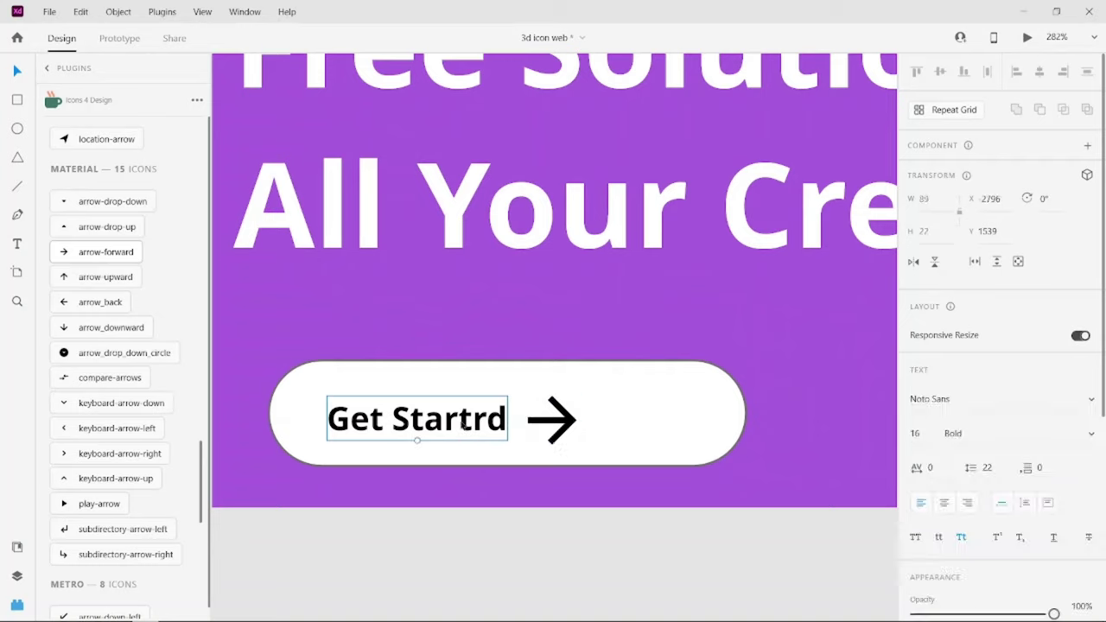
pyautogui.keyDown('shift'); pyautogui.click(562, 424); pyautogui.keyUp('shift')
pyautogui.click(941, 74)
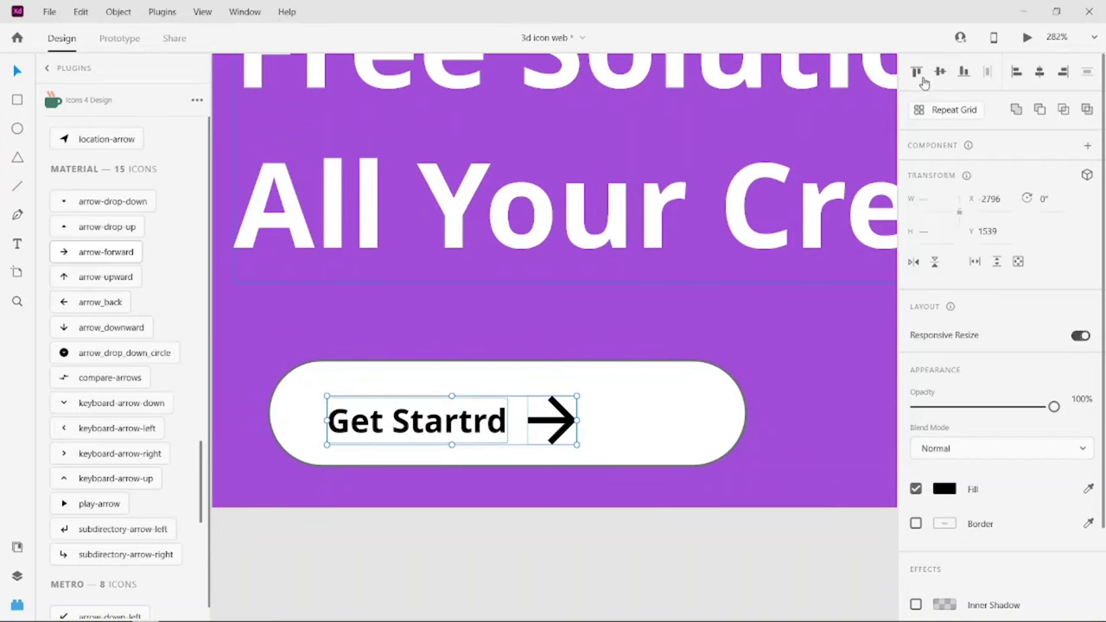
pyautogui.hotkey('ctrl', 'g')
# Step: Centre the label group in the pill, narrow the pill to 215×53, and group them as one button
pyautogui.keyDown('shift'); pyautogui.click(674, 419); pyautogui.keyUp('shift')
pyautogui.click(940, 72)
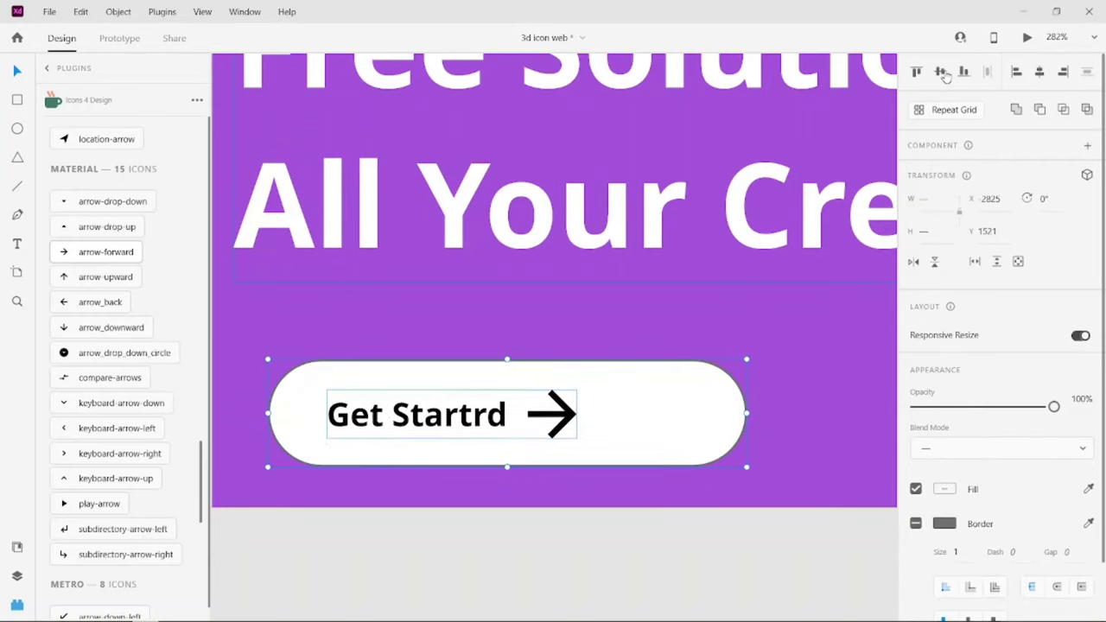
pyautogui.click(1039, 72)
pyautogui.moveTo(748, 411)
pyautogui.mouseDown()
pyautogui.moveTo(659, 413)
pyautogui.moveTo(700, 416)
pyautogui.mouseUp()
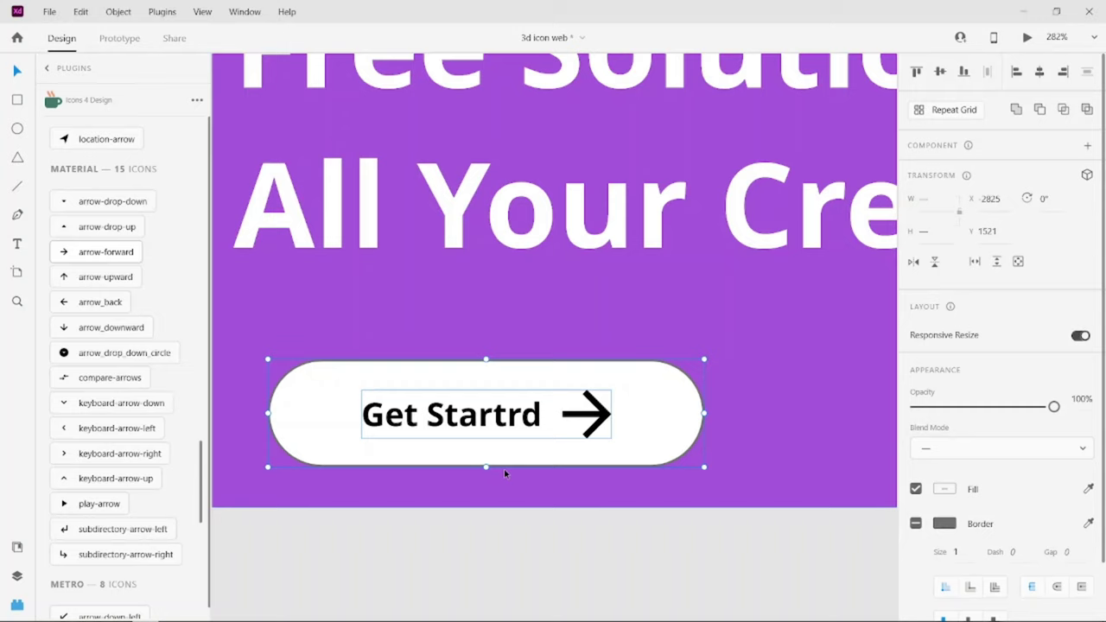
pyautogui.hotkey('ctrl', 'g')
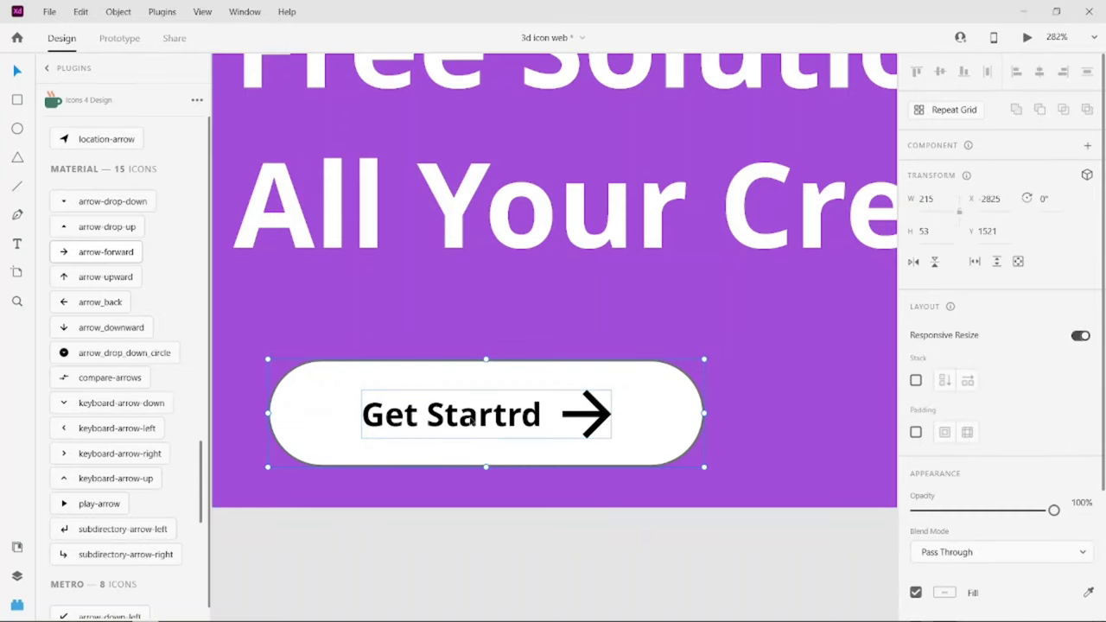
# Step: Select the lower purple banner to check the button, then clear the selection
pyautogui.scroll(-3, 472, 422)
pyautogui.scroll(-2, 492, 421)
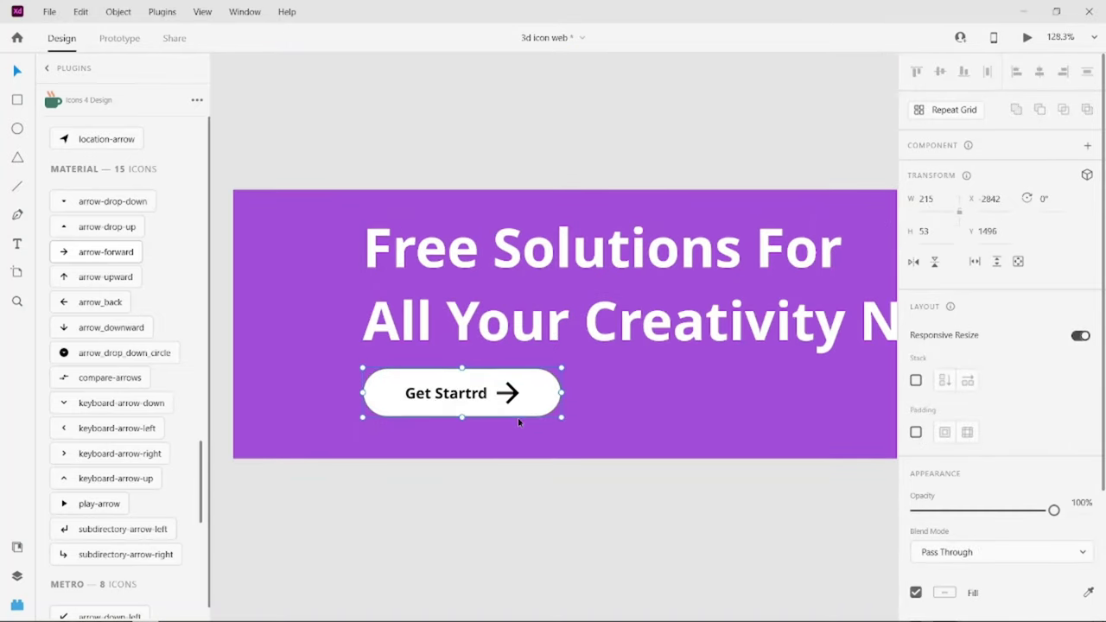
pyautogui.click(739, 405)
pyautogui.hscroll(3, 738, 404)
pyautogui.scroll(-1, 696, 390)
pyautogui.scroll(-2, 696, 390)
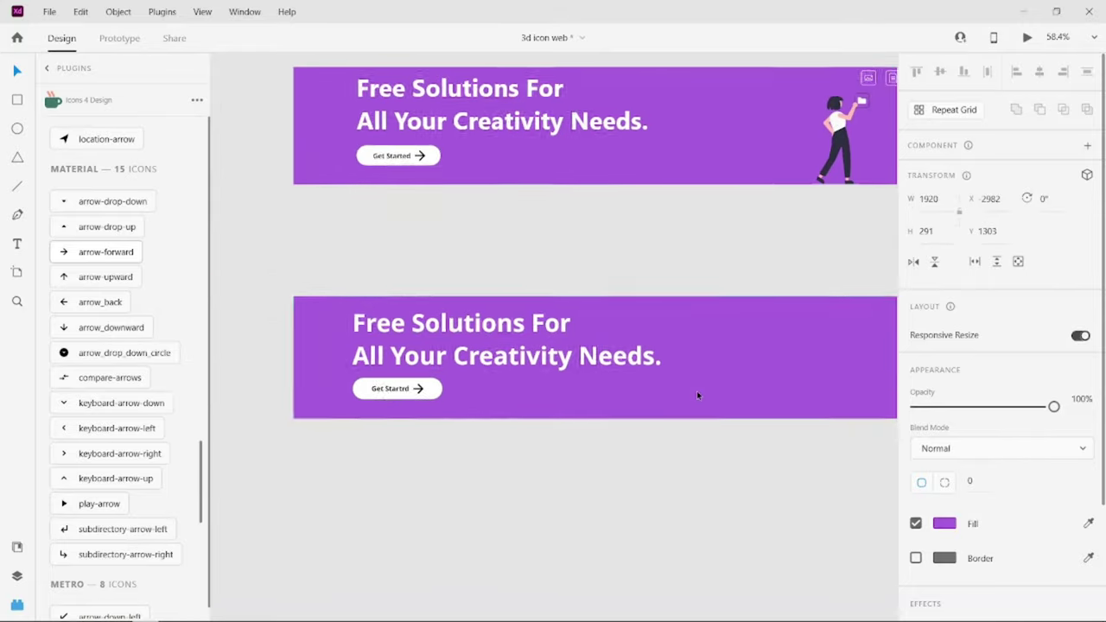
pyautogui.hscroll(3, 696, 395)
pyautogui.hscroll(1, 696, 395)
pyautogui.press('Escape')
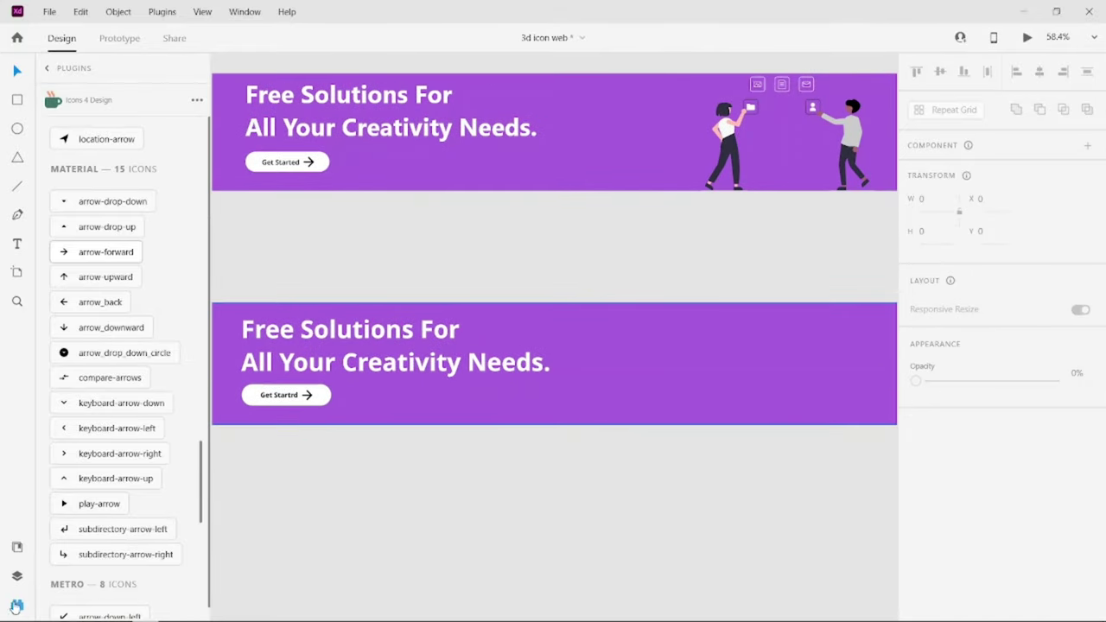
# Step: Drag Component 18 from Document Assets onto the lower banner and move it up to the right side
pyautogui.click(16, 546)
pyautogui.moveTo(84, 248); pyautogui.dragTo(799, 419)
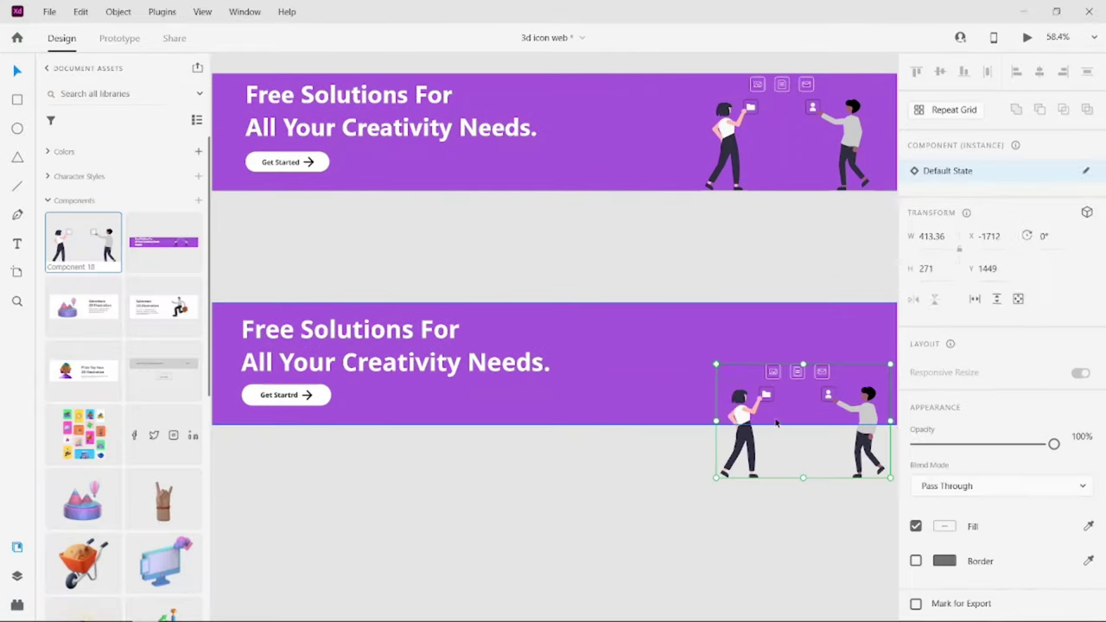
pyautogui.hscroll(5, 816, 437)
pyautogui.moveTo(633, 384); pyautogui.dragTo(633, 357)
pyautogui.scroll(1, 655, 324)
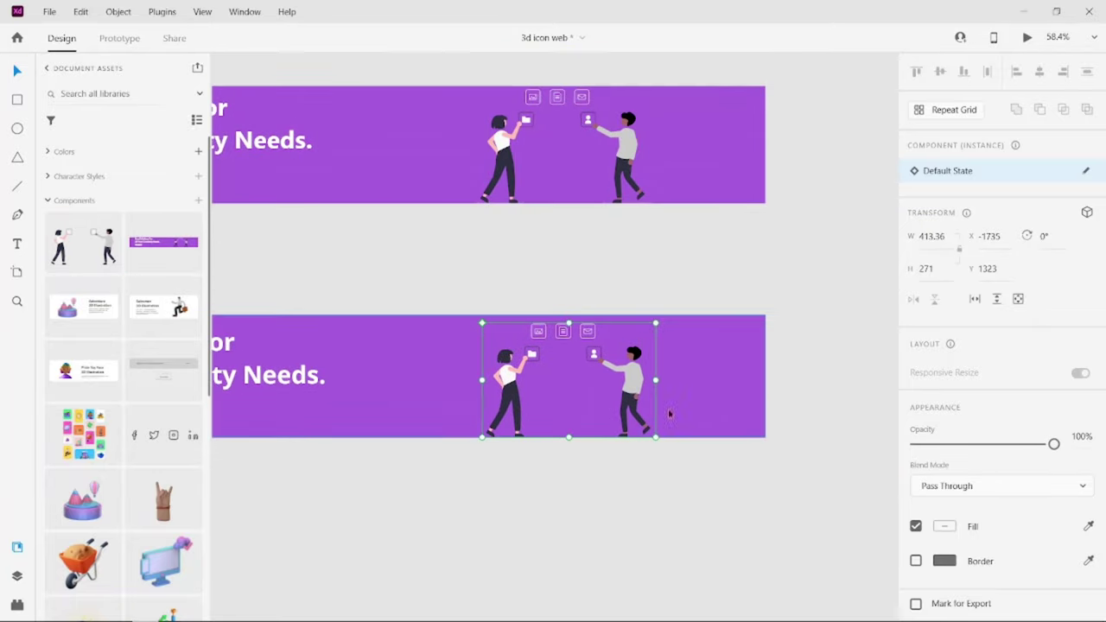
pyautogui.scroll(-2, 420, 366)
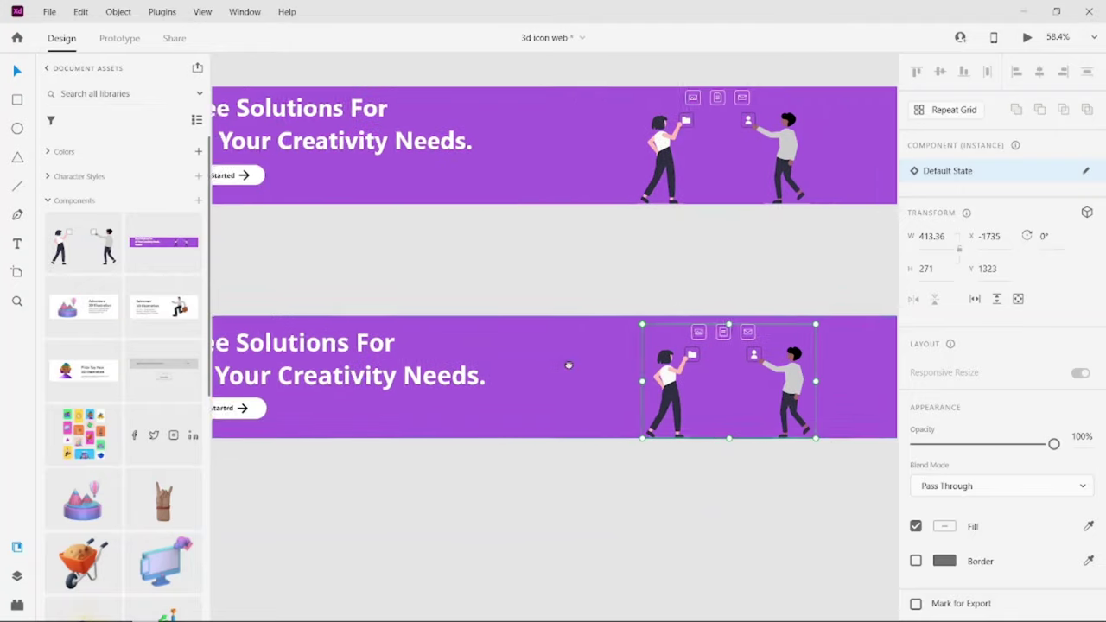
pyautogui.scroll(-1, 583, 436)
pyautogui.scroll(-1, 583, 436)
pyautogui.click(581, 478)
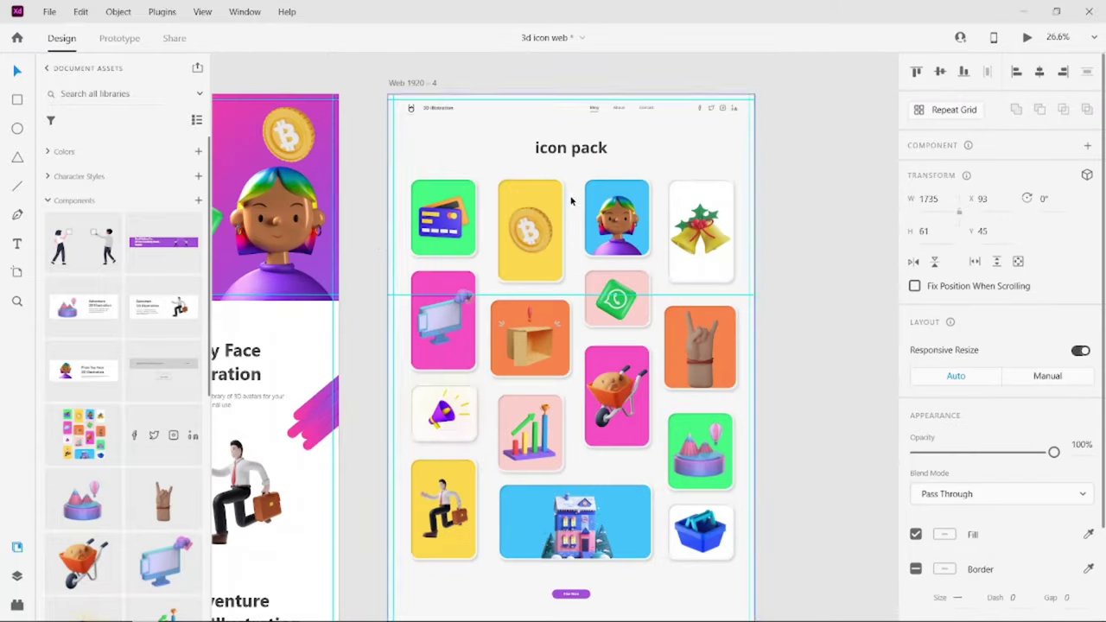
pyautogui.click(576, 202)
# Step: Delete all existing content from the Web 1920 – 4 artboard
pyautogui.moveTo(371, 279); pyautogui.dragTo(545, 298)
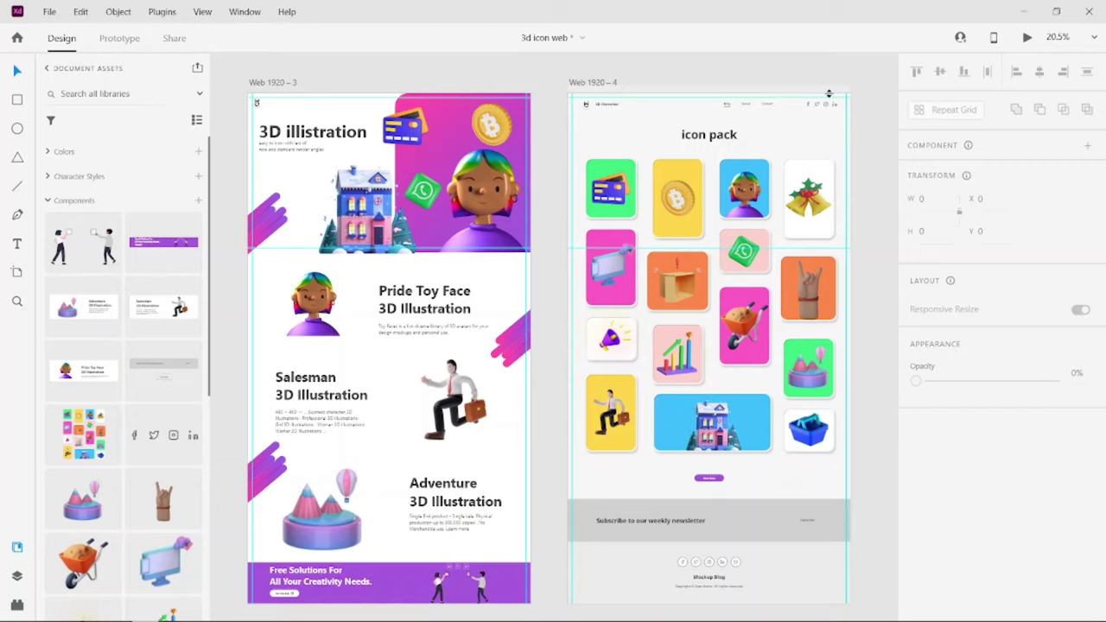
pyautogui.click(828, 93)
pyautogui.press('Delete')
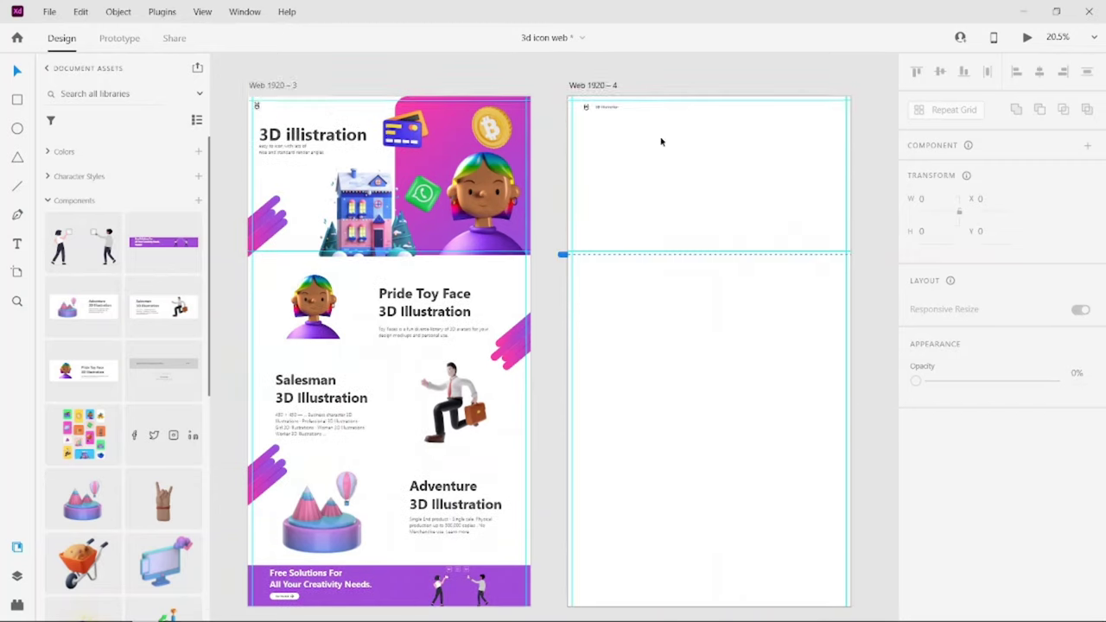
pyautogui.scroll(-1, 820, 98)
pyautogui.click(527, 72)
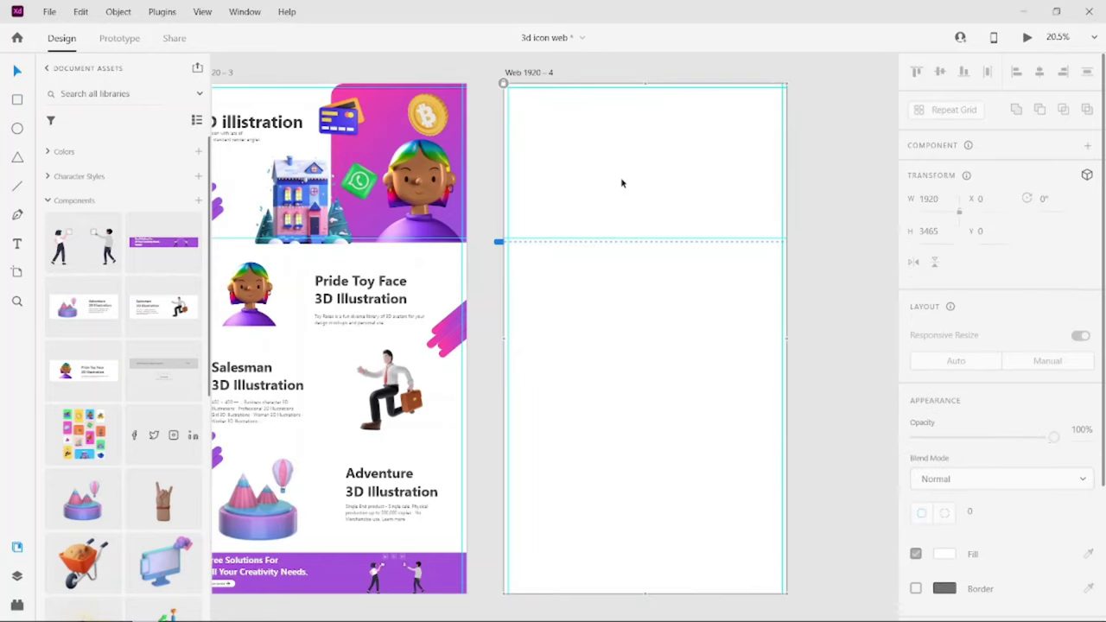
# Step: Move the navigation bar component to the top of Web 1920 – 4
pyautogui.scroll(3, 718, 171)
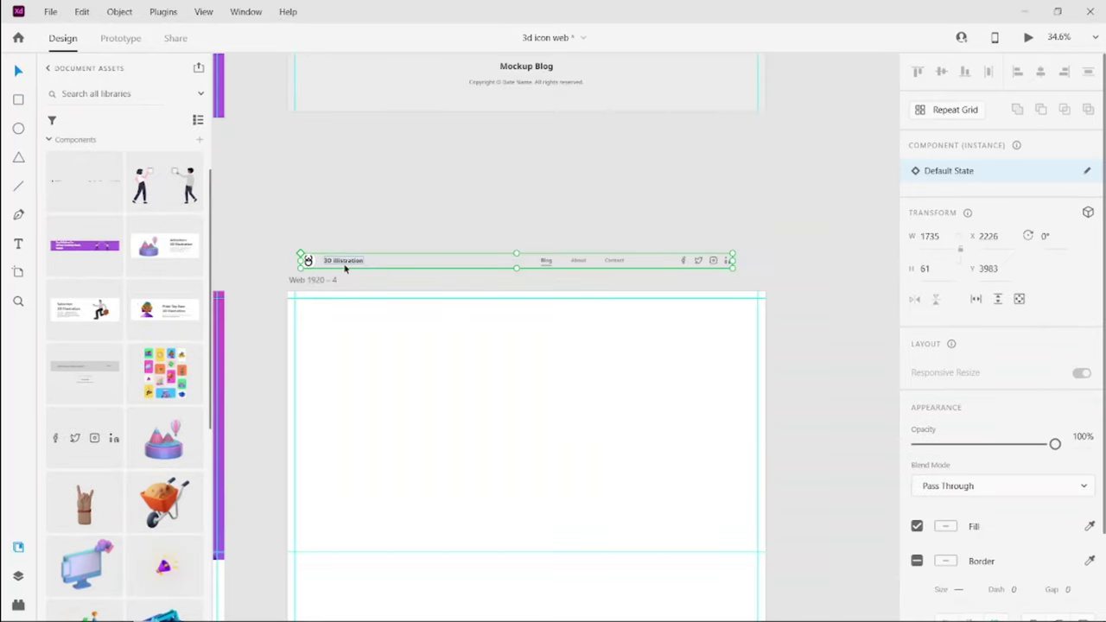
pyautogui.moveTo(344, 269); pyautogui.dragTo(354, 322)
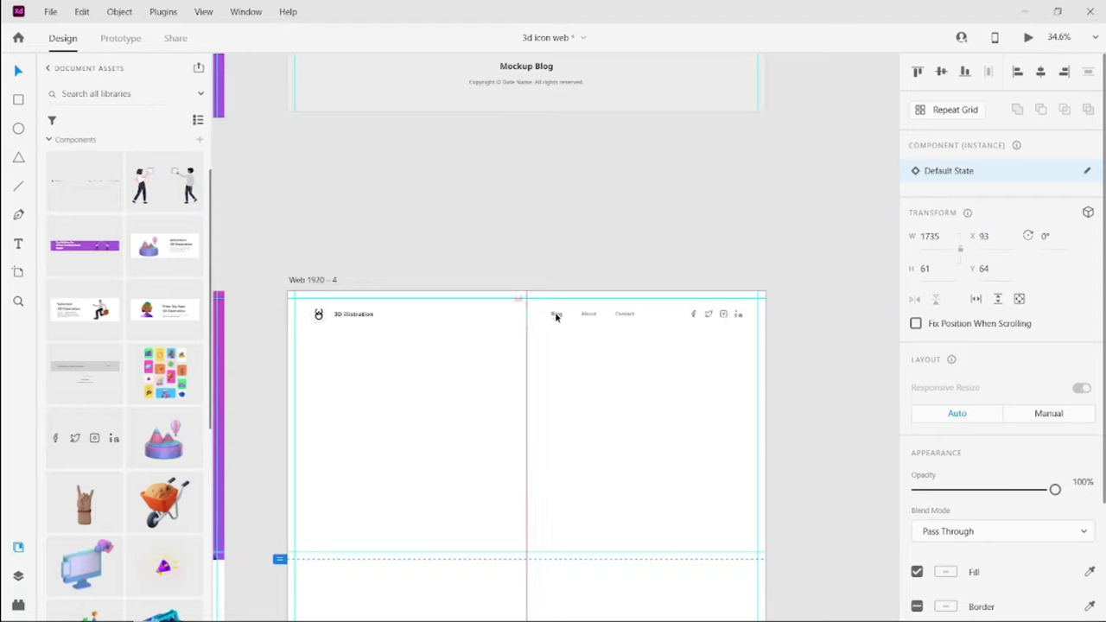
pyautogui.scroll(-2, 567, 247)
pyautogui.click(556, 222)
pyautogui.click(504, 276)
# Step: Place the 3D logo badge (Component 2) below the navigation bar
pyautogui.scroll(3, 285, 276)
pyautogui.moveTo(285, 275); pyautogui.dragTo(357, 281)
pyautogui.scroll(-2, 491, 228)
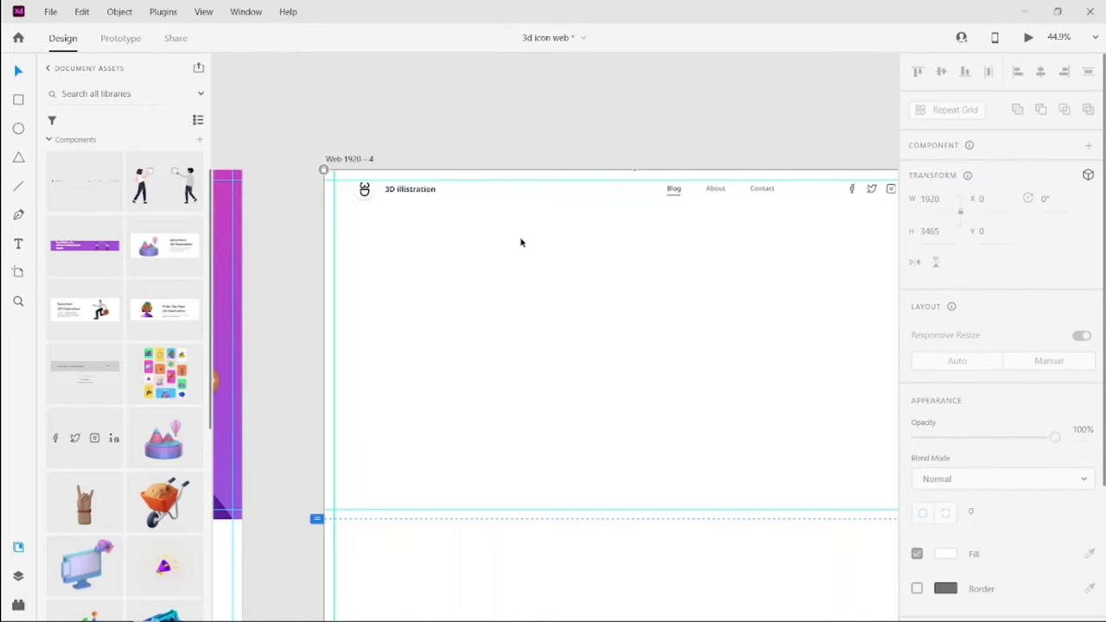
pyautogui.hscroll(2, 521, 242)
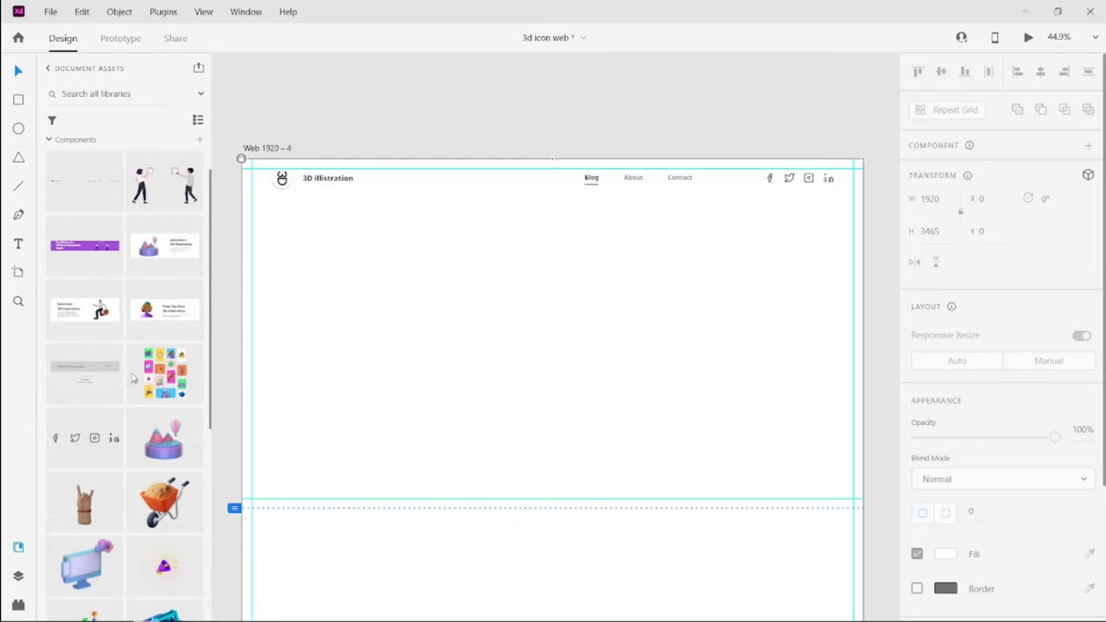
pyautogui.scroll(-5, 164, 393)
pyautogui.moveTo(305, 298); pyautogui.dragTo(299, 255)
# Step: Add a second '3D illistration' title beside the new logo badge and nudge it slightly left
pyautogui.click(299, 255)
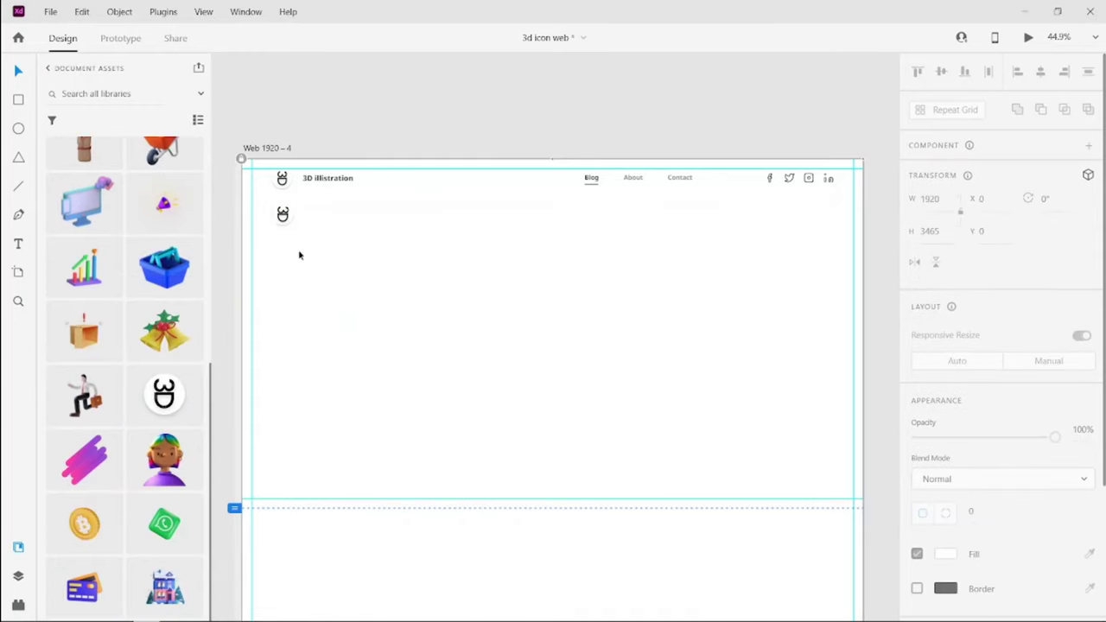
pyautogui.click(309, 215)
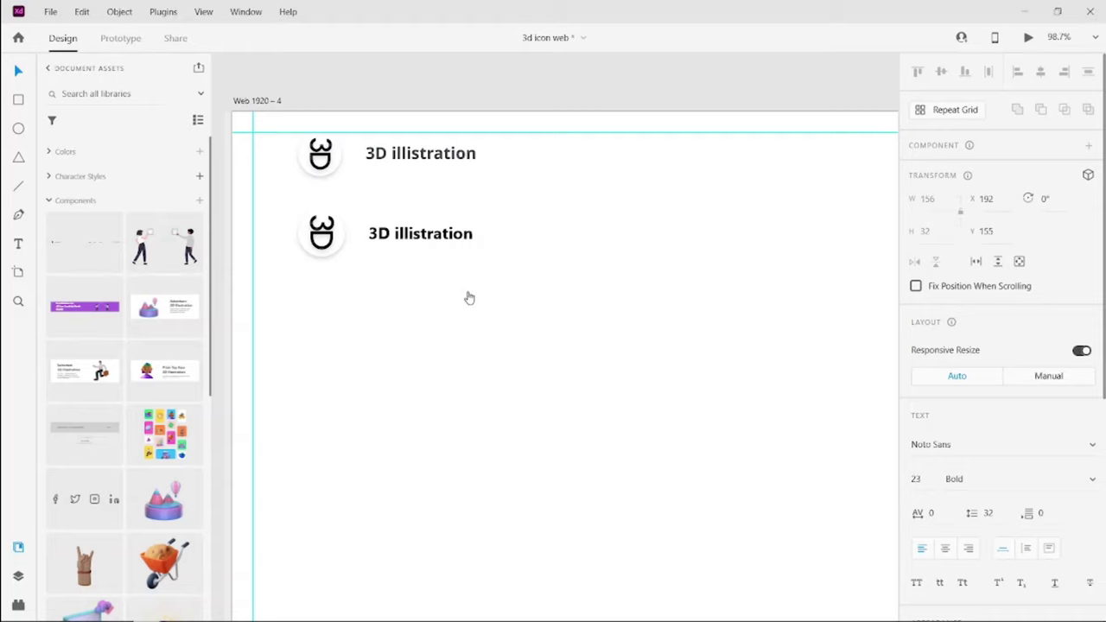
pyautogui.hotkey('ctrl', 'a')
pyautogui.press('Escape')
pyautogui.click(49, 151)
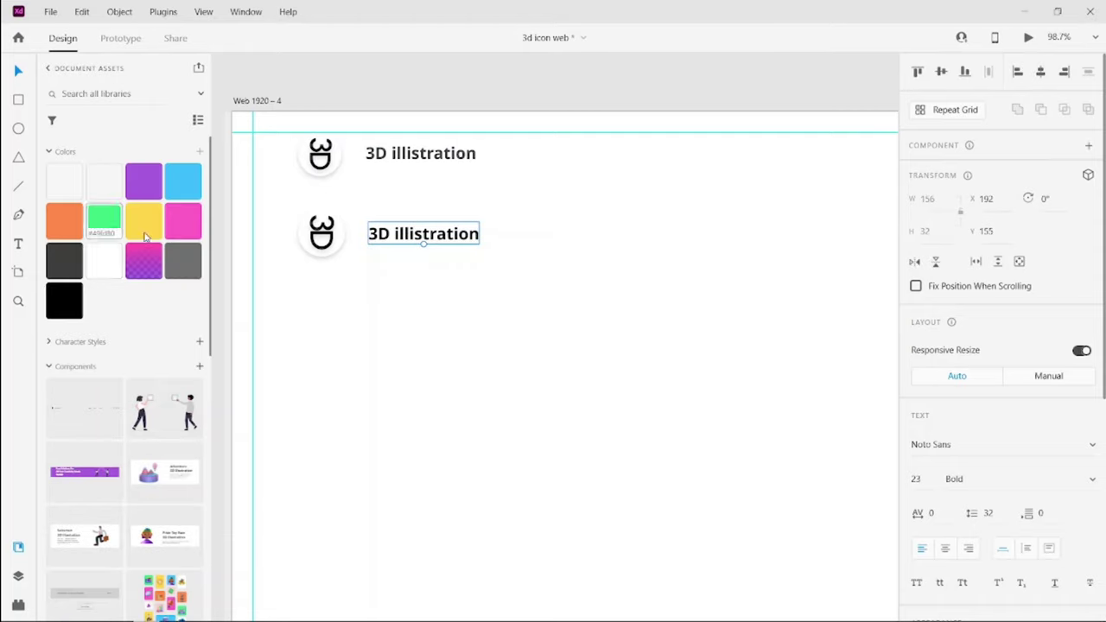
pyautogui.moveTo(412, 230); pyautogui.dragTo(408, 229)
pyautogui.click(408, 229)
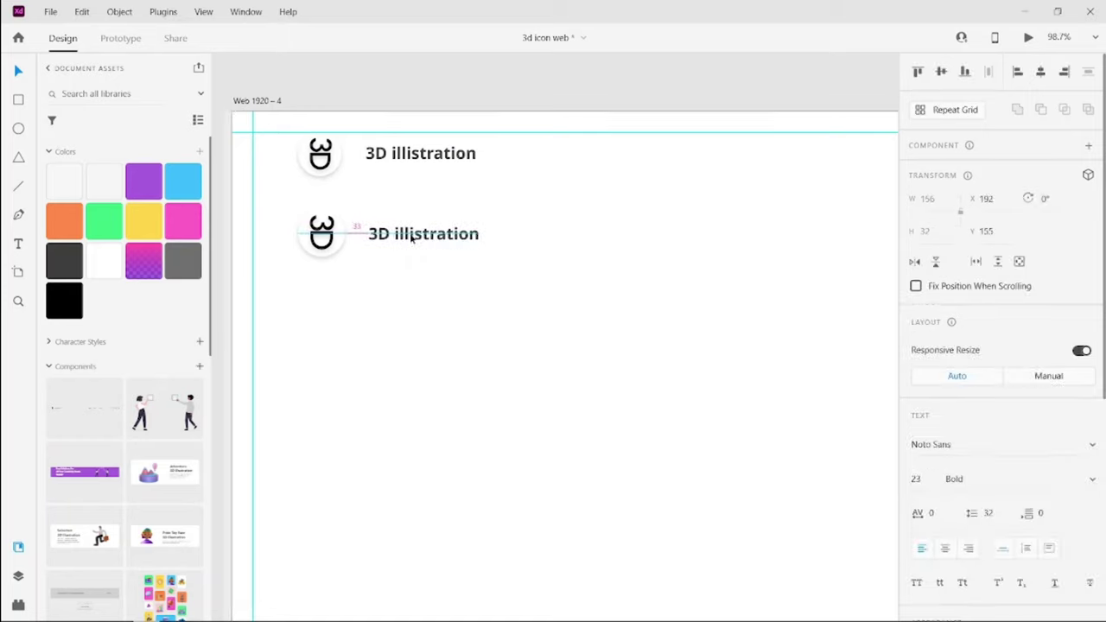
pyautogui.scroll(-3, 483, 260)
# Step: Copy the title beside the navigation links, retype it as 'Blog', and make it SemiBold
pyautogui.moveTo(279, 233); pyautogui.dragTo(762, 227)
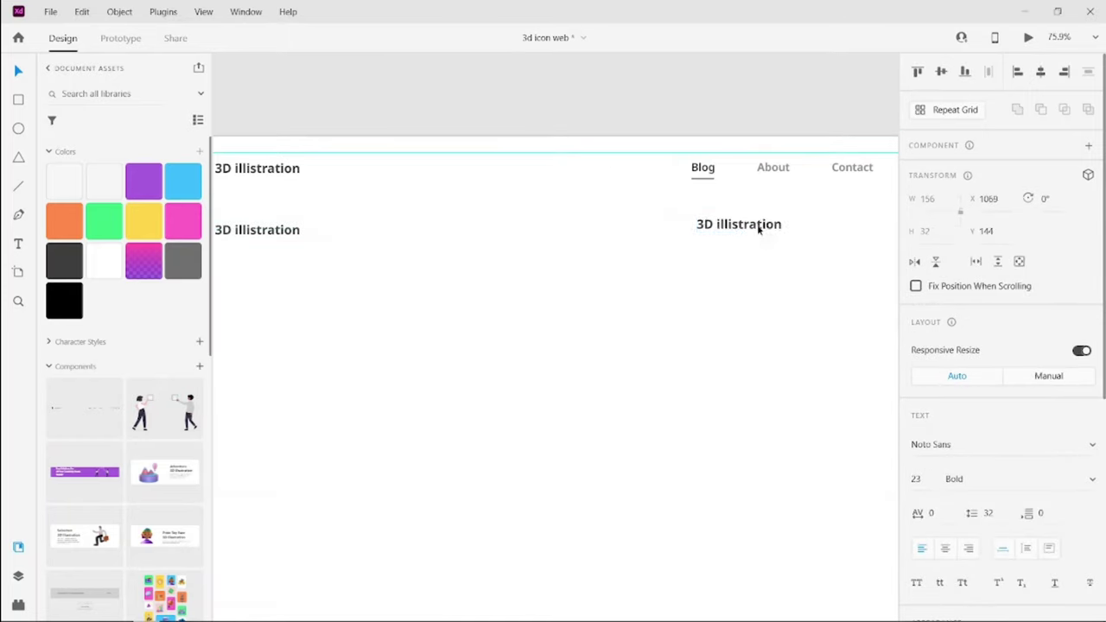
pyautogui.hscroll(3, 561, 365)
pyautogui.keyDown('ctrl'); pyautogui.scroll(3, 561, 366); pyautogui.keyUp('ctrl')
pyautogui.doubleClick(520, 222)
pyautogui.hotkey('ctrl', 'a')
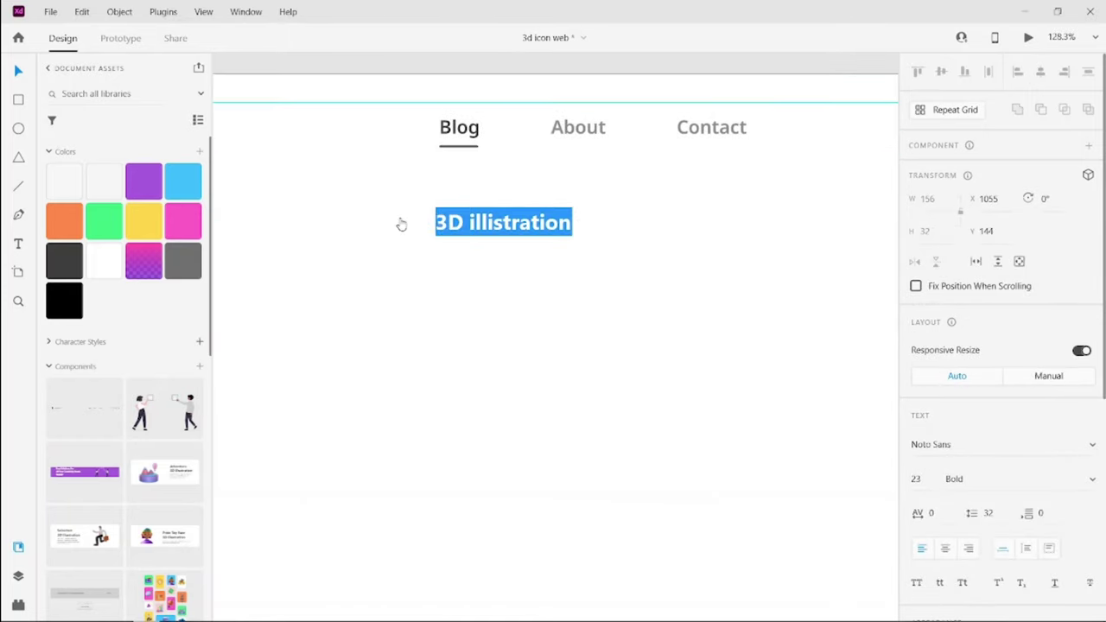
pyautogui.write('blog')
pyautogui.hotkey('ctrl', 'a')
pyautogui.write('Blog')
pyautogui.press('Escape')
pyautogui.click(1090, 478)
pyautogui.click(985, 449)
# Step: Duplicate Blog into 'About' and 'Contact' labels placed to its right
pyautogui.hotkey('ctrl', 'd')
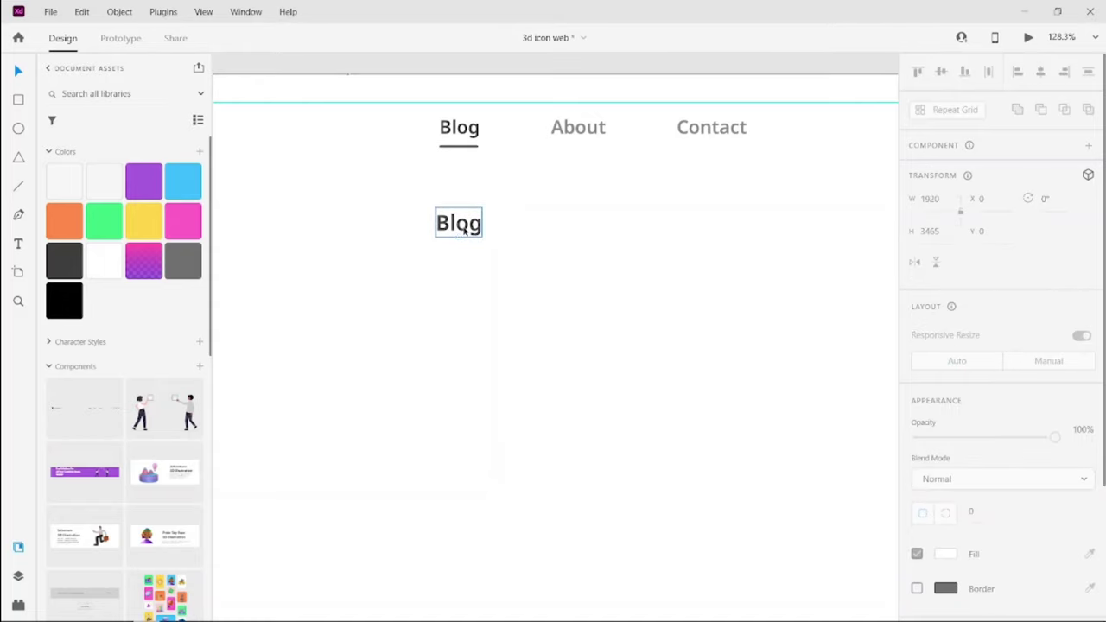
pyautogui.moveTo(476, 229); pyautogui.dragTo(607, 228)
pyautogui.hotkey('ctrl', 'd')
pyautogui.doubleClick(583, 224)
pyautogui.write('About')
pyautogui.doubleClick(732, 223)
pyautogui.write('Con')
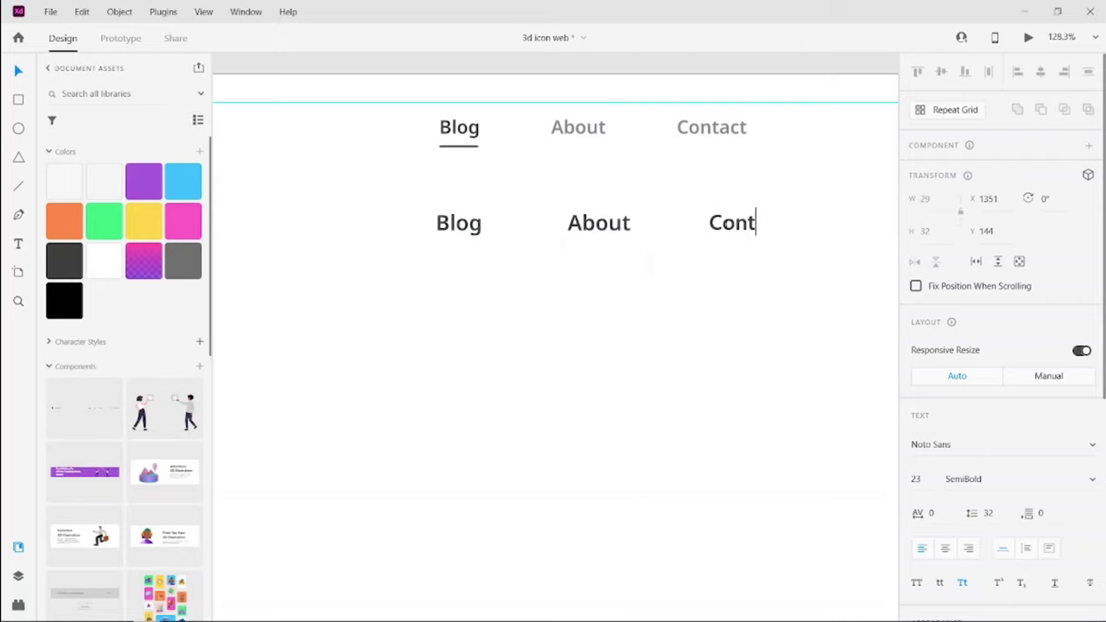
pyautogui.write('t')
pyautogui.press('Escape')
# Step: Shift the Contact label about 34 px left
pyautogui.click(597, 311)
pyautogui.click(460, 226)
pyautogui.keyDown('shift'); pyautogui.click(746, 227); pyautogui.keyUp('shift')
pyautogui.click(733, 222)
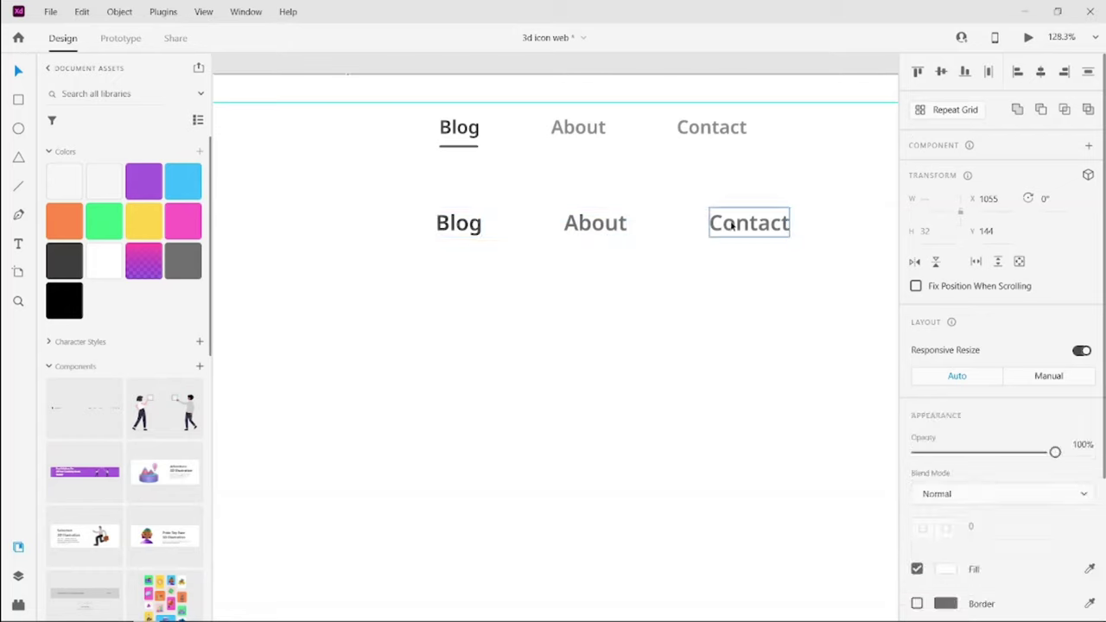
pyautogui.moveTo(733, 222); pyautogui.dragTo(704, 223)
# Step: Set the About and Contact labels to font size 20
pyautogui.doubleClick(592, 127)
pyautogui.click(578, 226)
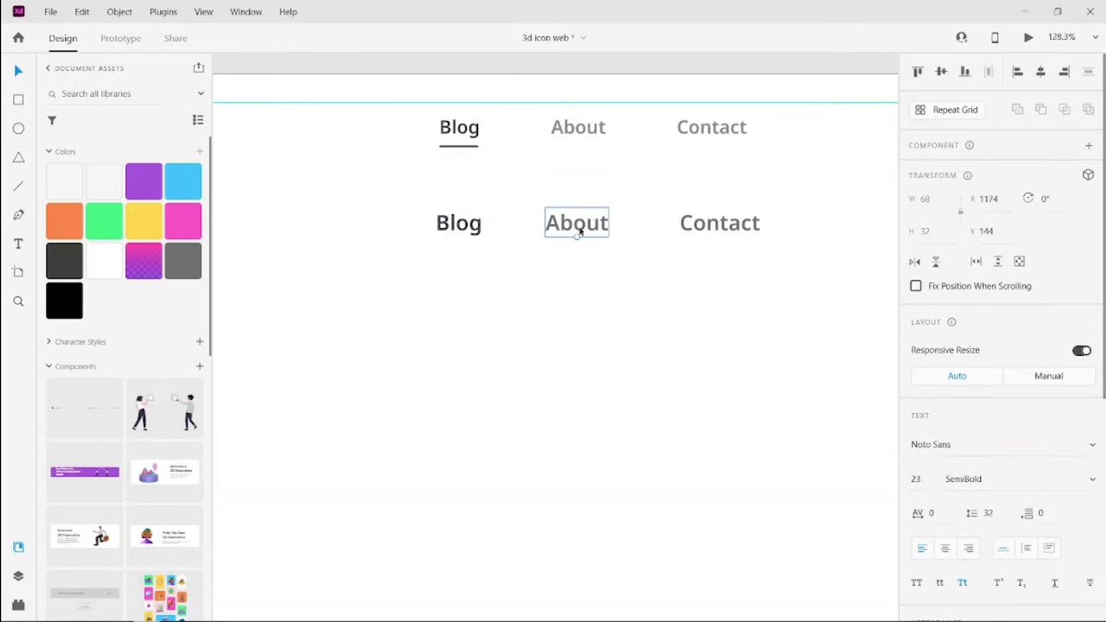
pyautogui.press('Return')
pyautogui.click(729, 222)
pyautogui.click(918, 479)
pyautogui.write('20')
pyautogui.press('Return')
# Step: Space About evenly between Blog and Contact
pyautogui.moveTo(577, 223); pyautogui.dragTo(584, 224)
pyautogui.click(704, 226)
pyautogui.moveTo(716, 267); pyautogui.dragTo(450, 212)
pyautogui.click(838, 295)
# Step: Draw a short 2 px underline centred just below Blog
pyautogui.press('l')
pyautogui.moveTo(436, 256); pyautogui.dragTo(480, 256)
pyautogui.click(957, 563)
pyautogui.press('Up')
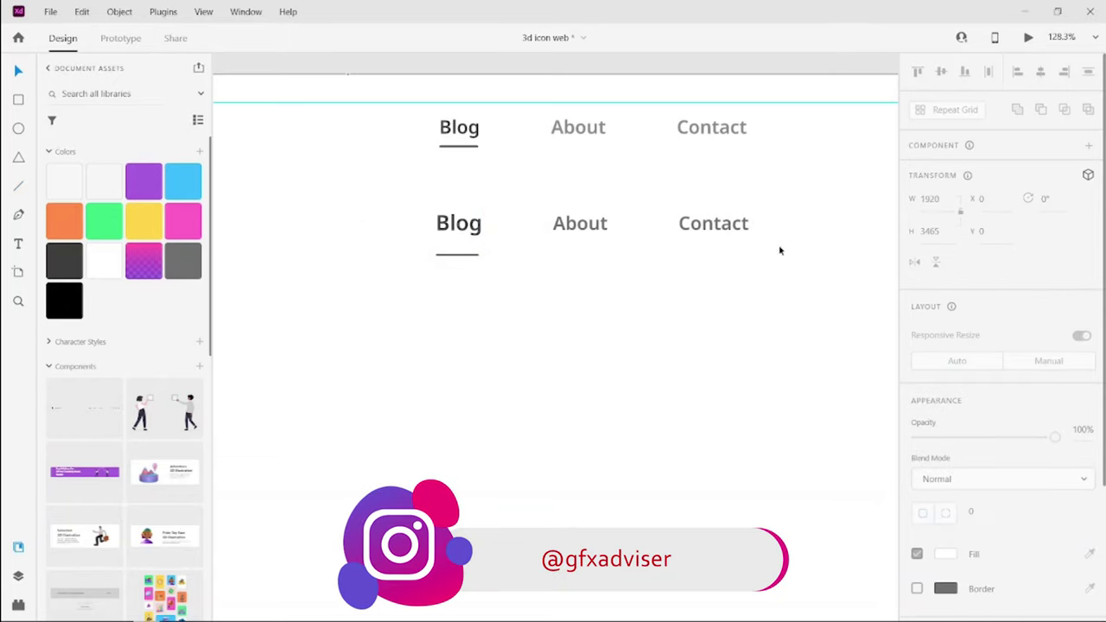
pyautogui.click(439, 226)
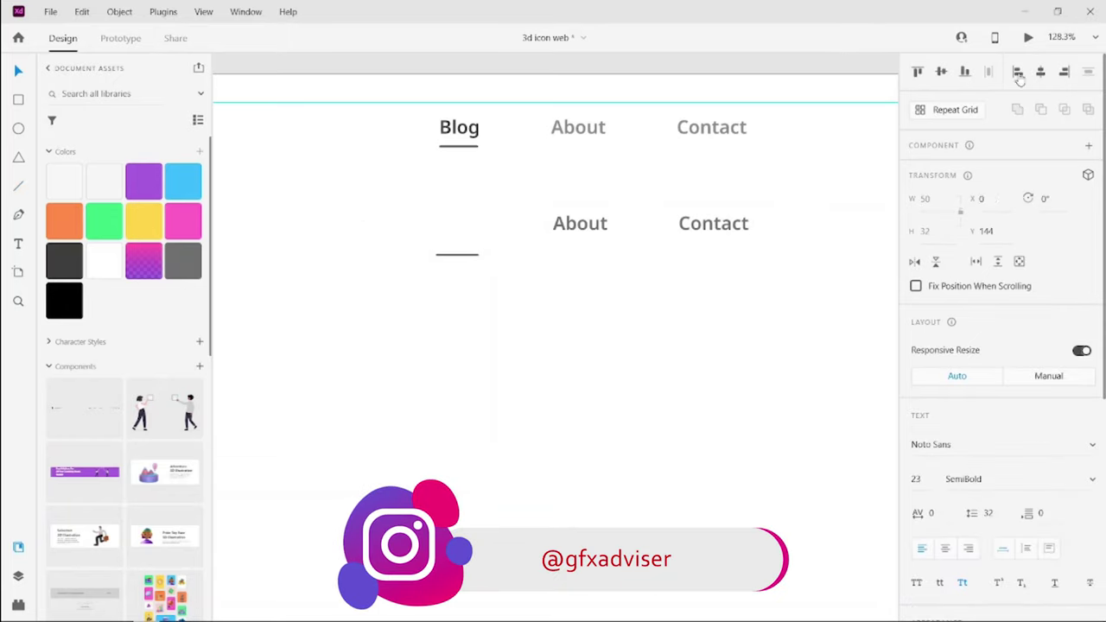
pyautogui.moveTo(406, 207); pyautogui.dragTo(444, 254)
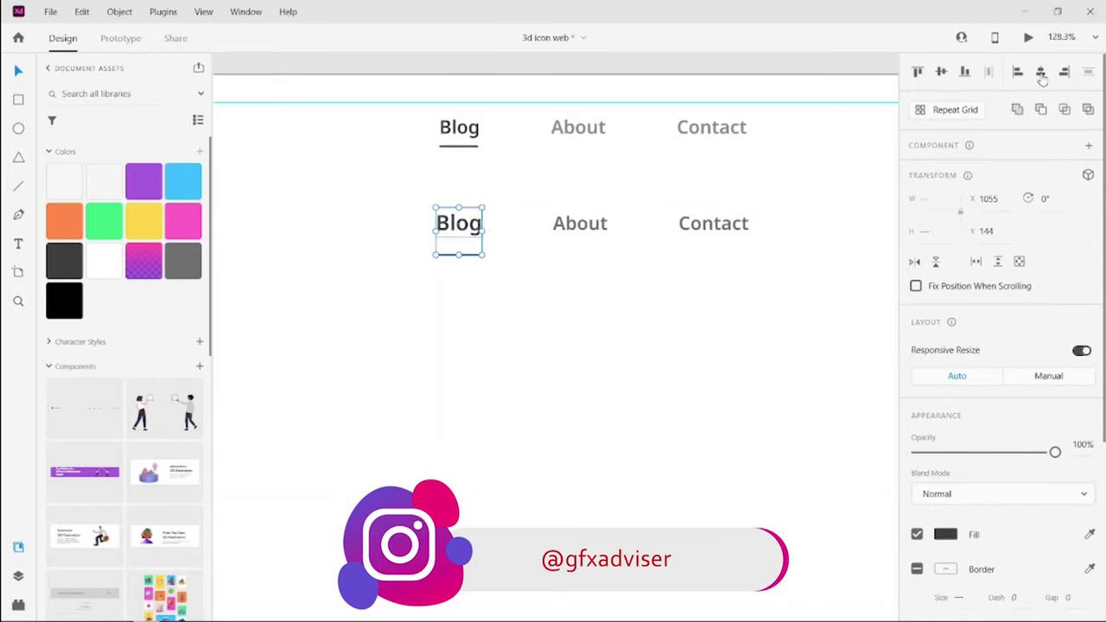
pyautogui.click(436, 253)
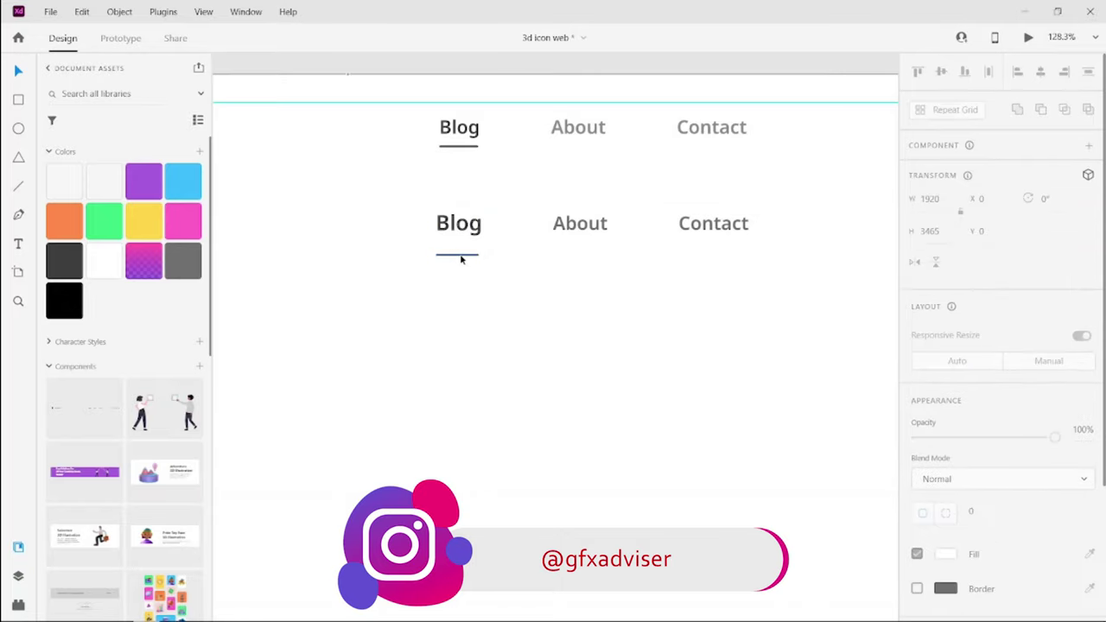
pyautogui.hotkey('shift', 'Up')
pyautogui.click(460, 259)
pyautogui.hscroll(5, 683, 301)
# Step: Drag the social icons component into the second row and align the row's items on one line
pyautogui.hscroll(5, 486, 306)
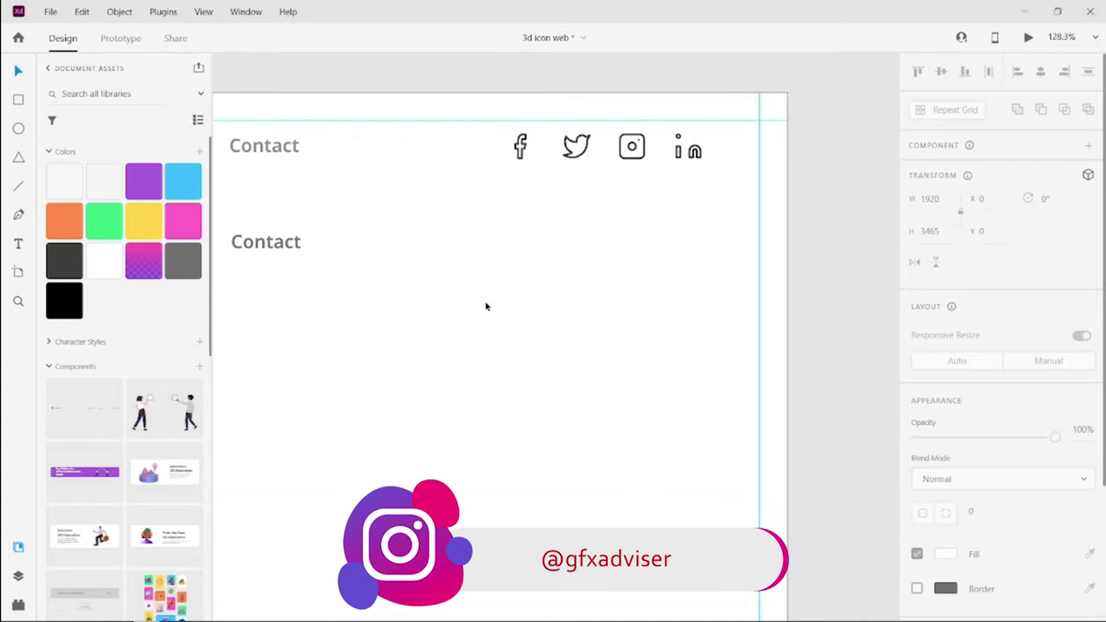
pyautogui.scroll(-3, 89, 407)
pyautogui.moveTo(83, 519); pyautogui.dragTo(626, 233)
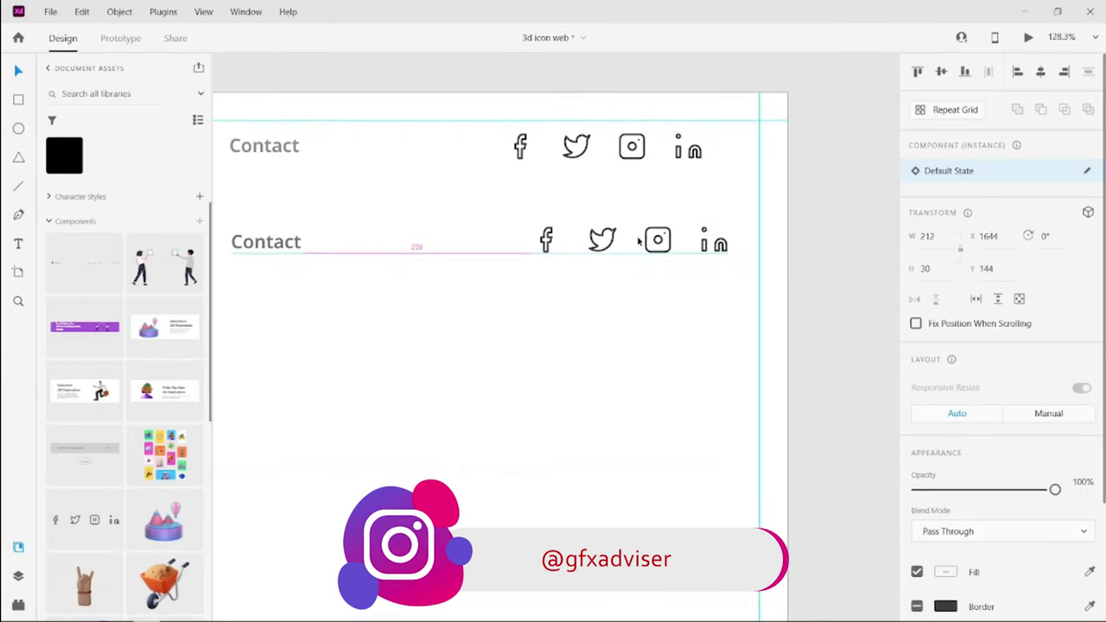
pyautogui.scroll(-3, 582, 294)
pyautogui.scroll(-3, 720, 351)
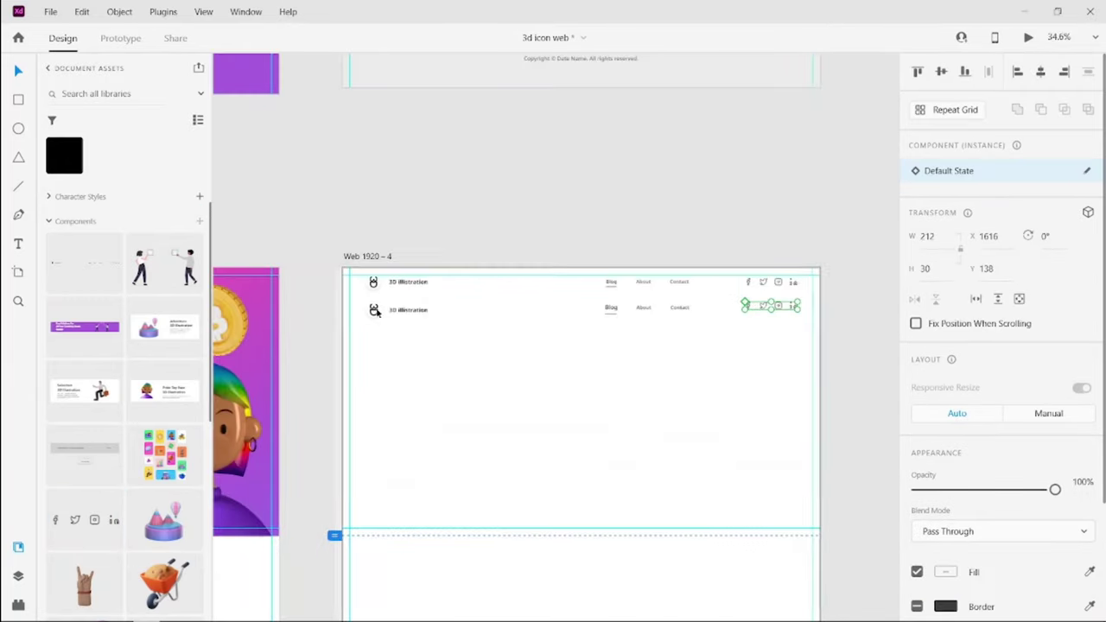
pyautogui.click(397, 311)
pyautogui.keyDown('shift'); pyautogui.click(611, 308); pyautogui.keyUp('shift')
pyautogui.keyDown('shift'); pyautogui.click(643, 308); pyautogui.keyUp('shift')
pyautogui.keyDown('shift'); pyautogui.click(679, 307); pyautogui.keyUp('shift')
pyautogui.keyDown('shift'); pyautogui.click(763, 307); pyautogui.keyUp('shift')
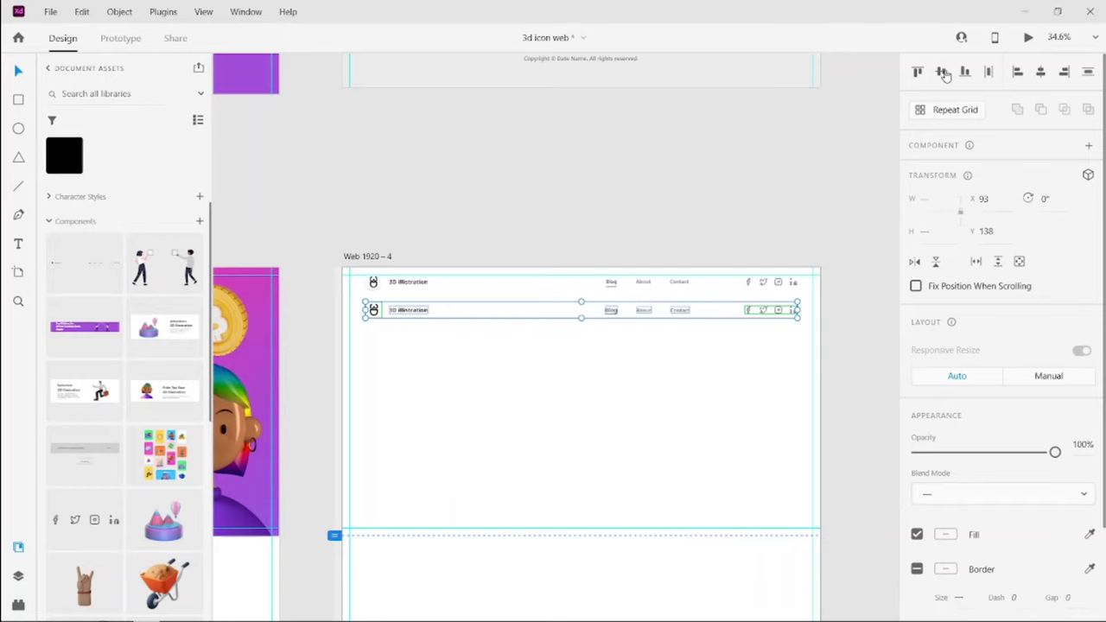
pyautogui.click(940, 71)
pyautogui.click(742, 352)
# Step: Marquee-select the entire duplicate header row and delete it
pyautogui.moveTo(316, 299); pyautogui.dragTo(802, 324)
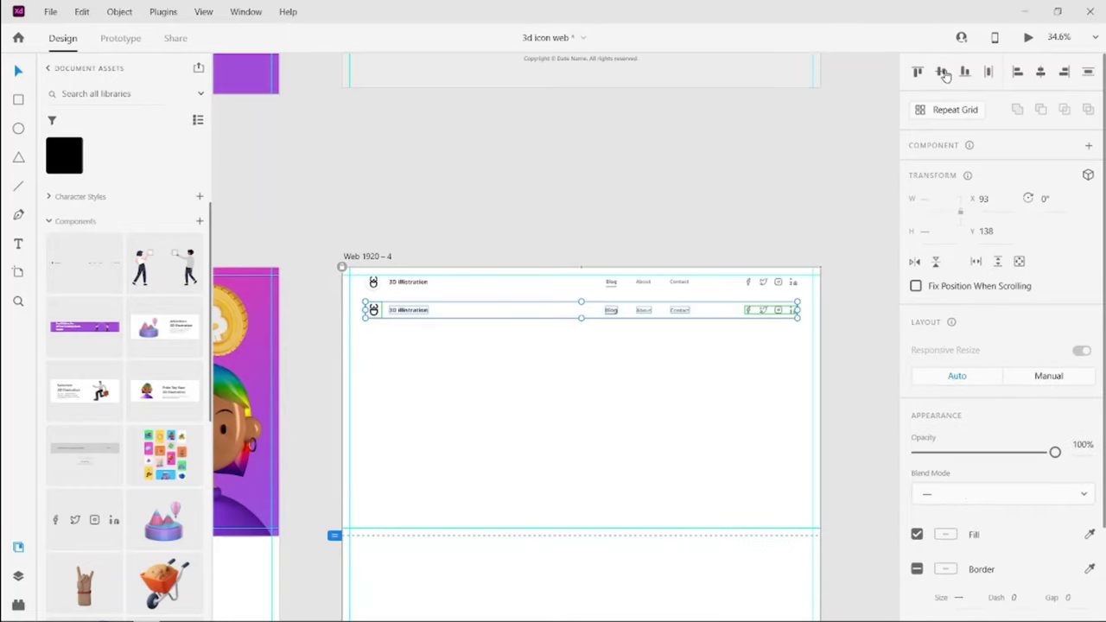
pyautogui.click(597, 383)
pyautogui.scroll(3, 597, 382)
pyautogui.click(617, 239)
pyautogui.click(652, 113)
pyautogui.scroll(-3, 591, 252)
pyautogui.moveTo(281, 259); pyautogui.dragTo(860, 245)
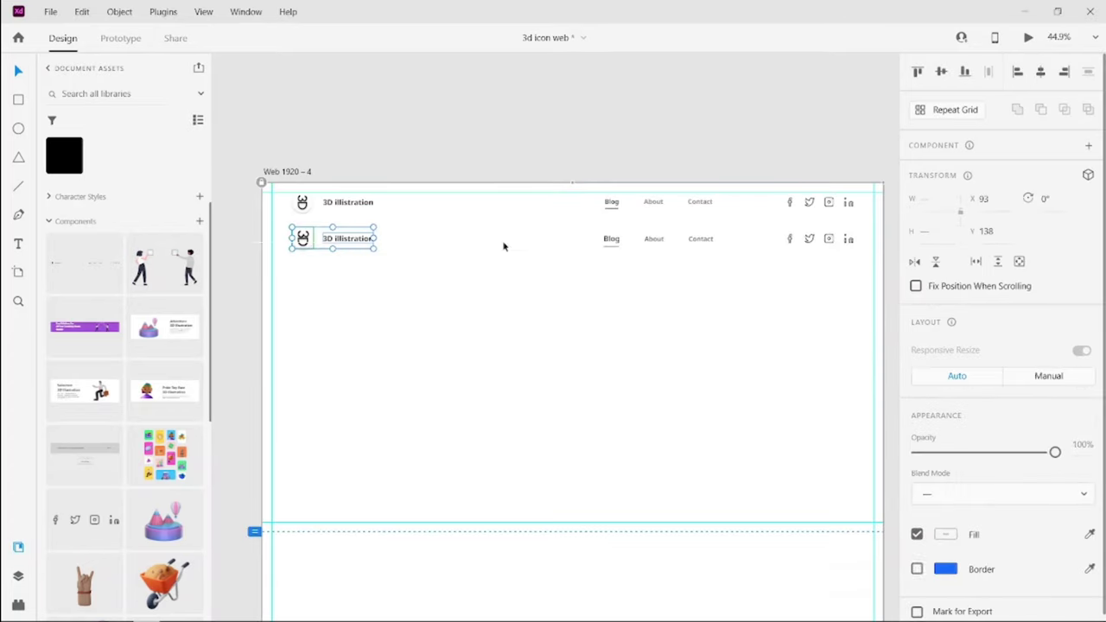
pyautogui.press('Delete')
pyautogui.scroll(8, 370, 185)
# Step: Copy the 'icon pack' heading from Web 1920 – 2 into Web 1920 – 4 below its header
pyautogui.scroll(-6, 524, 360)
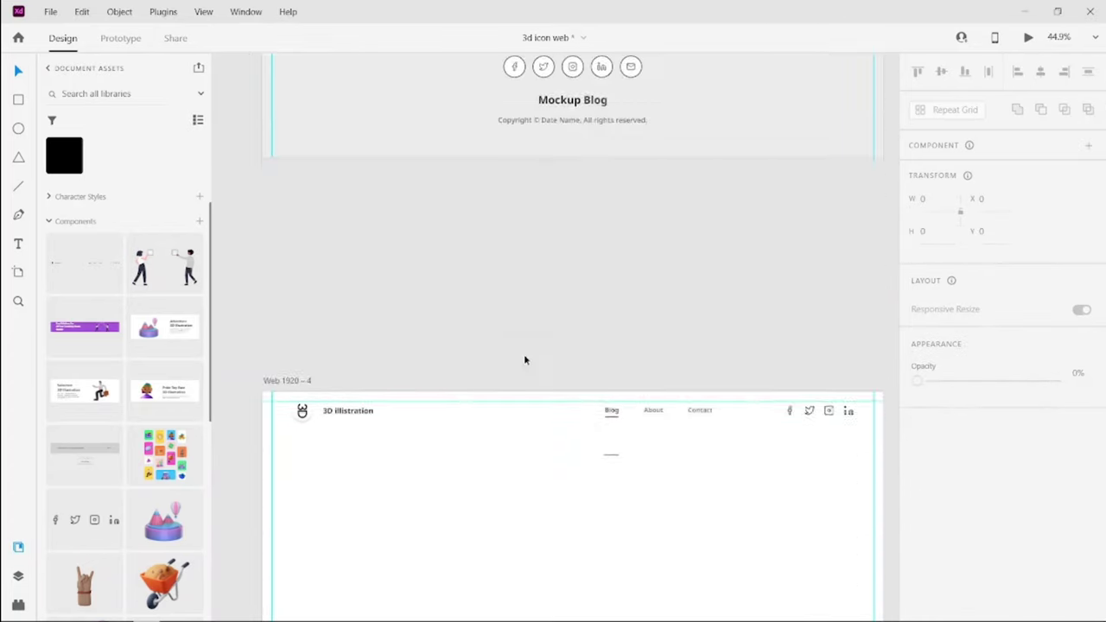
pyautogui.scroll(-4, 525, 359)
pyautogui.click(611, 149)
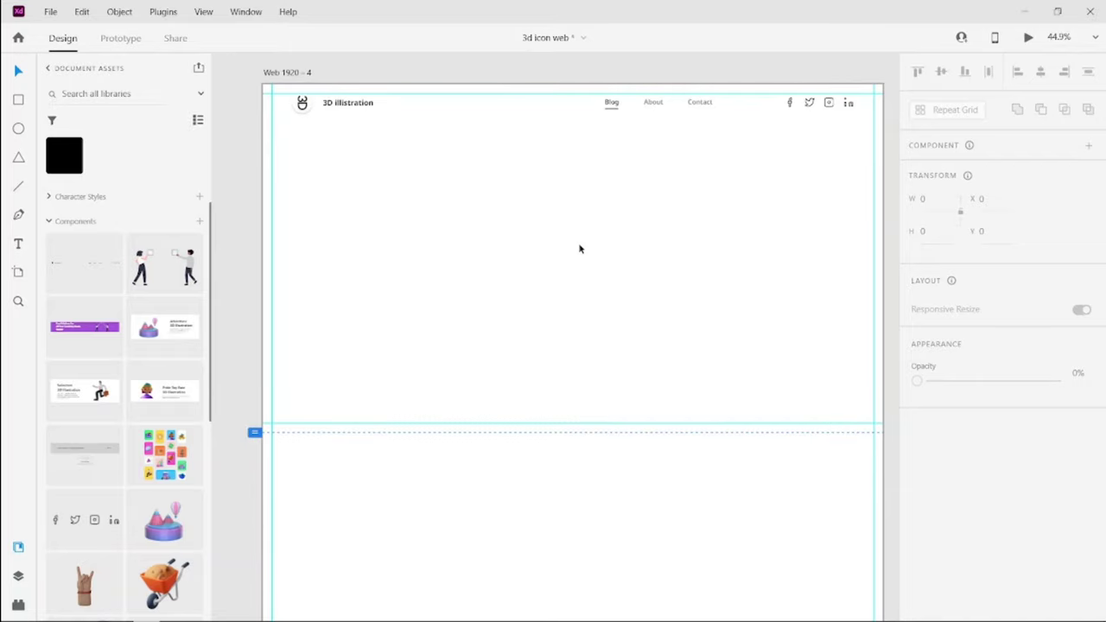
pyautogui.scroll(10, 578, 249)
pyautogui.scroll(10, 581, 250)
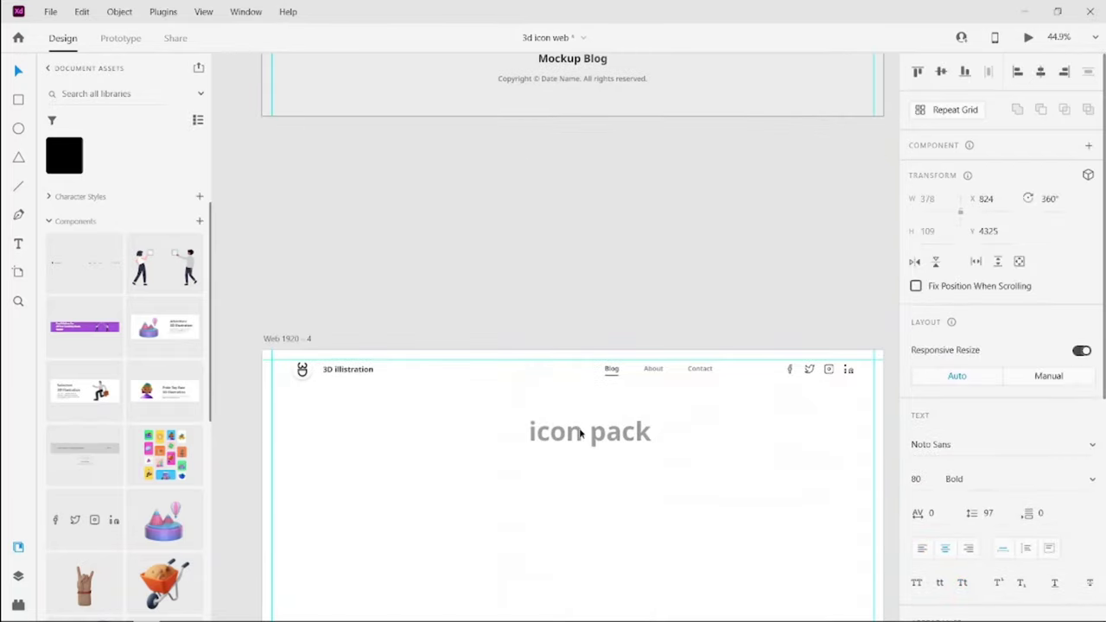
pyautogui.moveTo(562, 249); pyautogui.dragTo(579, 434)
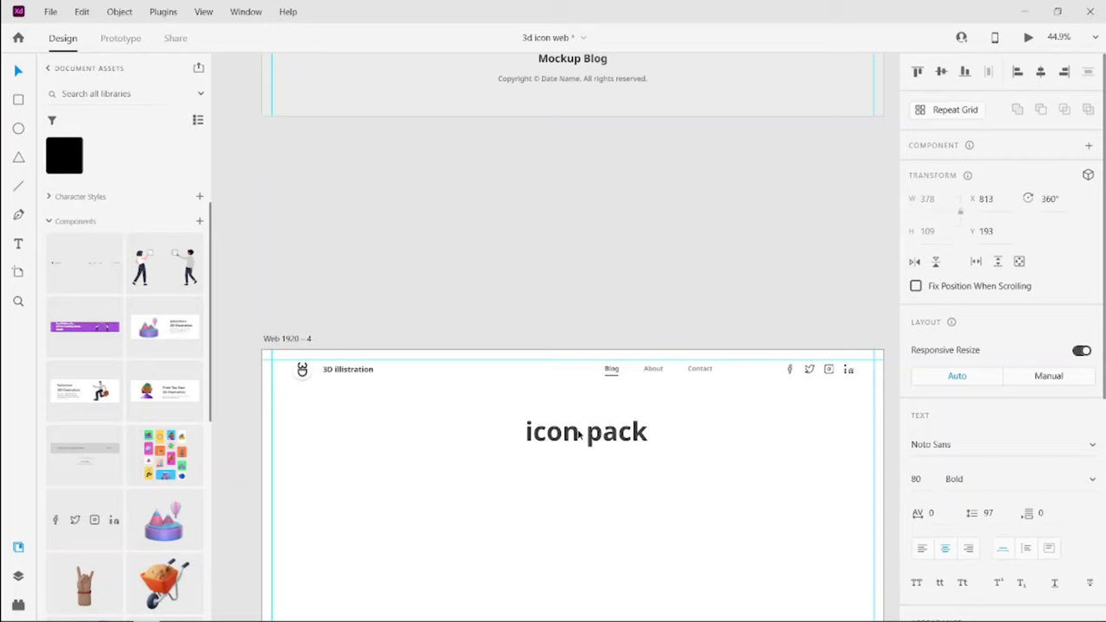
pyautogui.press('Escape')
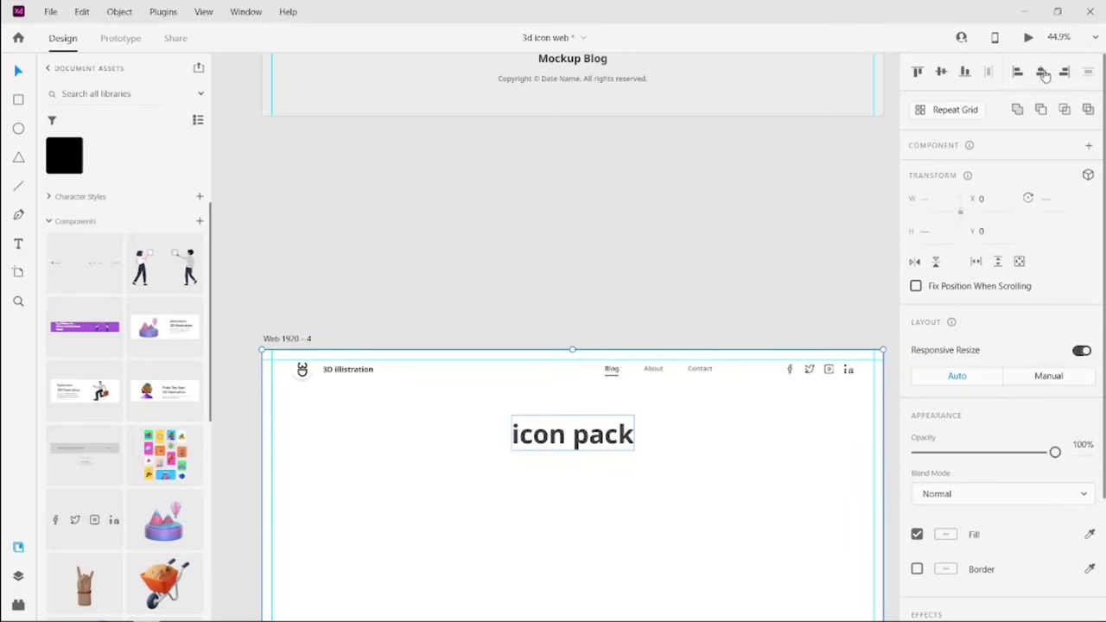
pyautogui.scroll(-3, 570, 345)
pyautogui.rightClick(364, 424)
pyautogui.press('Escape')
pyautogui.scroll(-4, 639, 170)
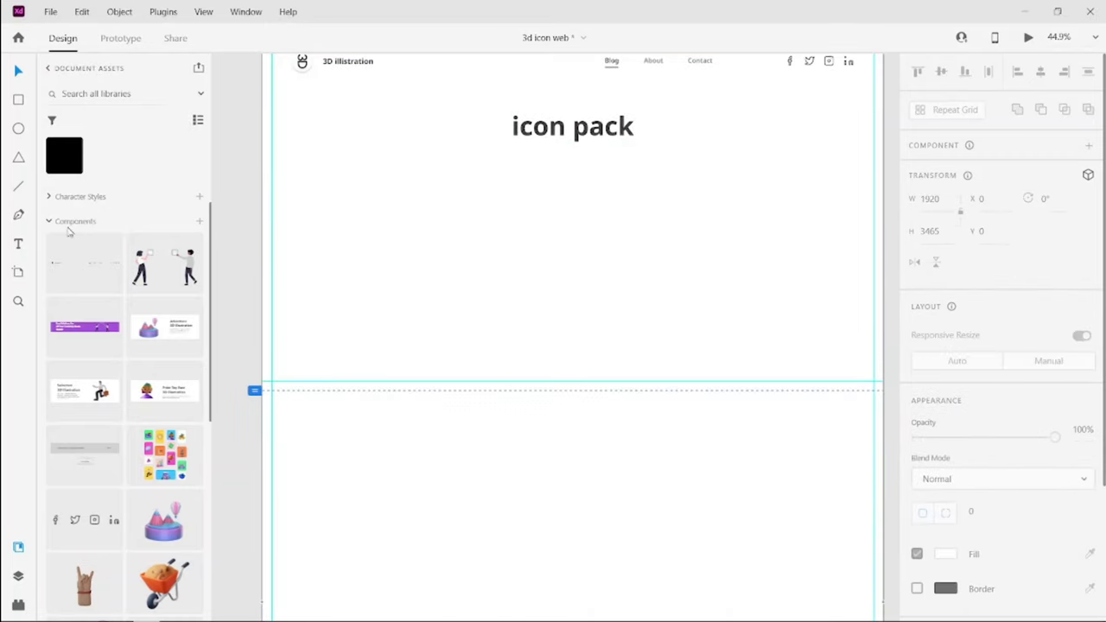
# Step: Draw a card rectangle below the icon pack heading with rounded corners and a drop shadow
pyautogui.press('r')
pyautogui.moveTo(305, 171); pyautogui.dragTo(437, 332)
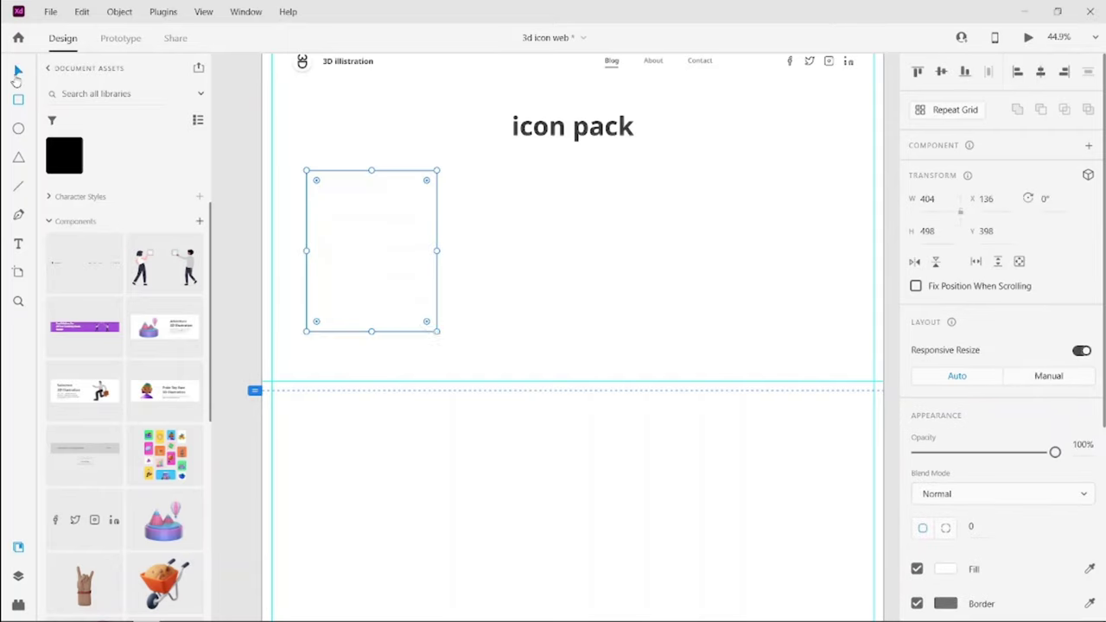
pyautogui.click(466, 278)
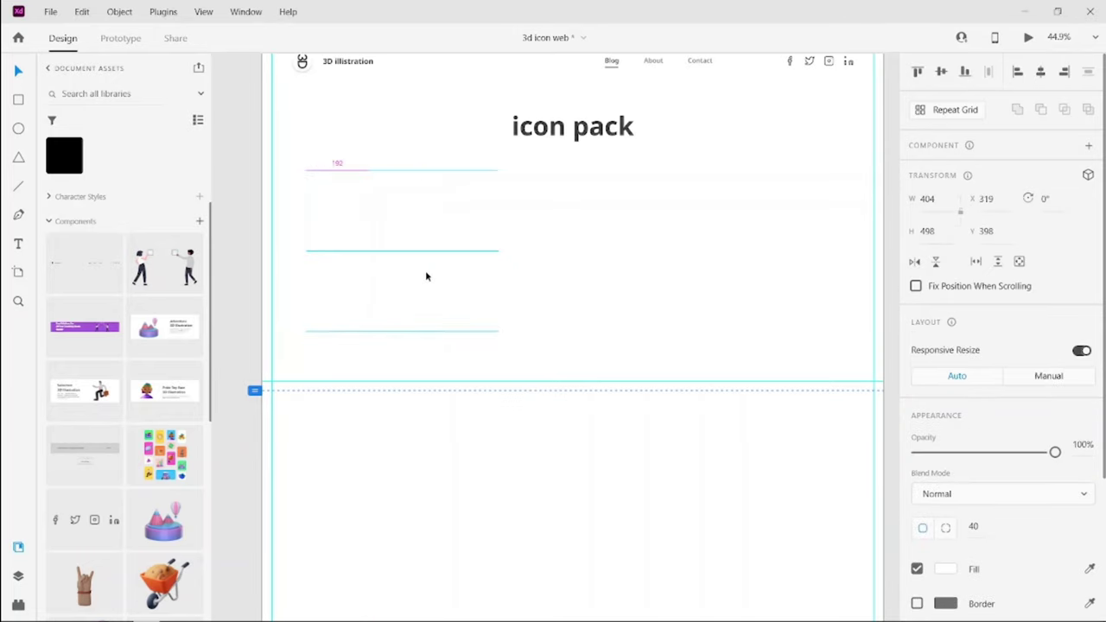
pyautogui.moveTo(415, 269); pyautogui.dragTo(570, 269)
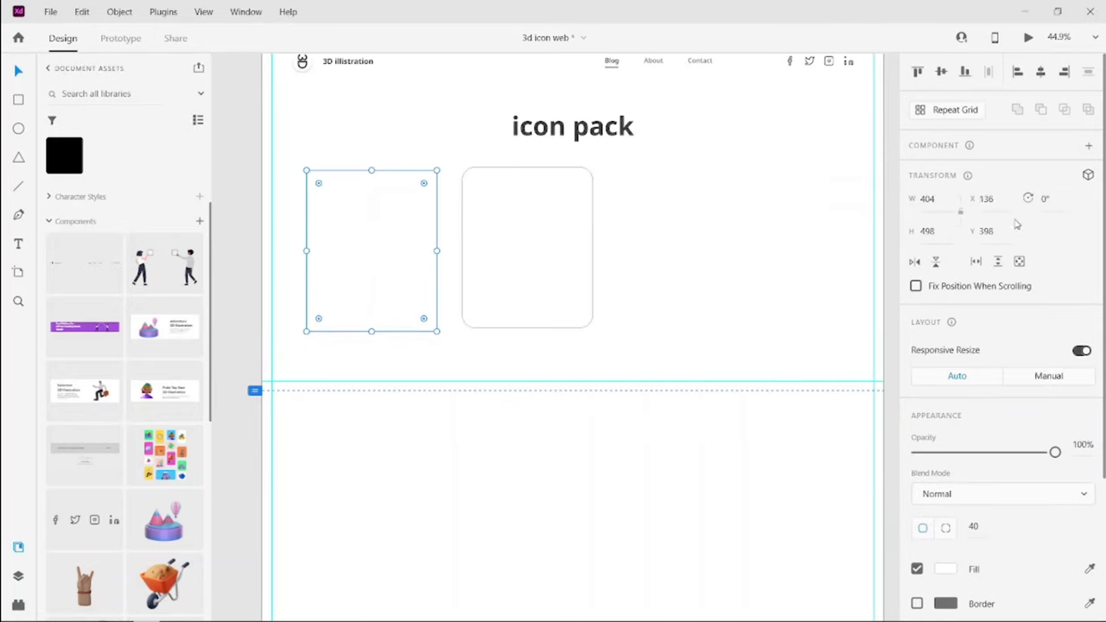
pyautogui.click(917, 526)
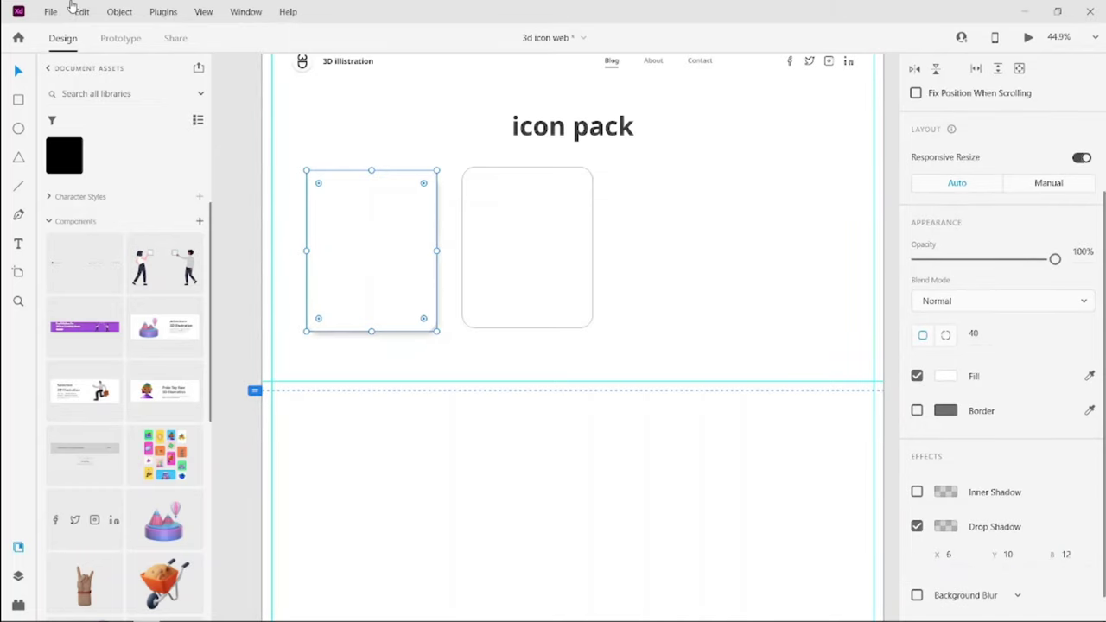
# Step: Give the right card copy an inner shadow, leaving its border off
pyautogui.click(527, 259)
pyautogui.click(917, 410)
pyautogui.click(917, 410)
pyautogui.click(916, 491)
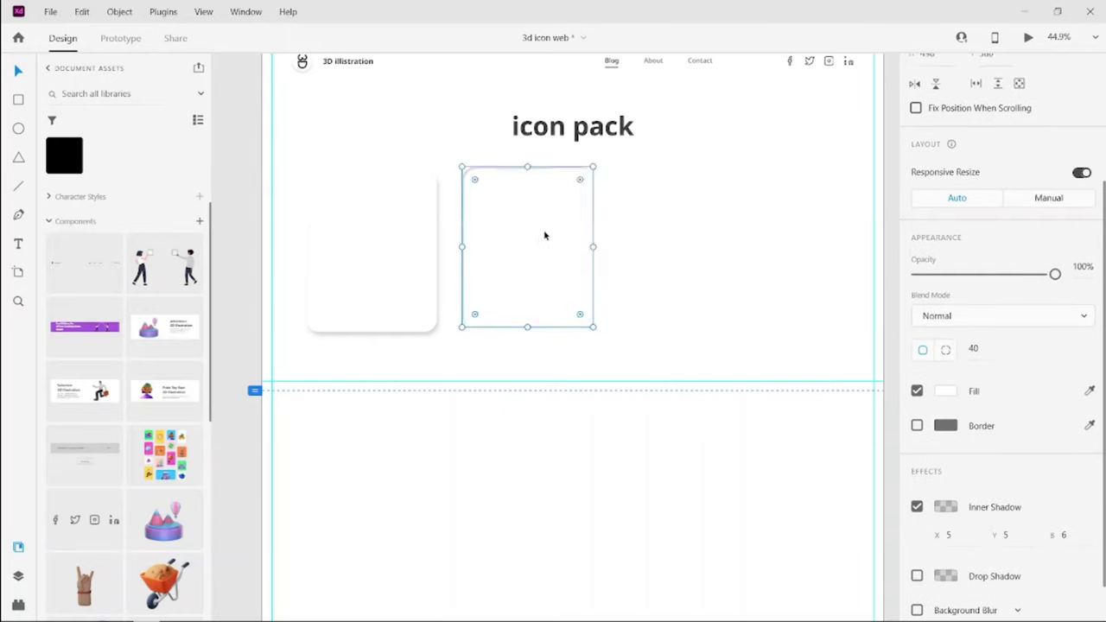
# Step: Place the inner rounded rectangle inside the left white card
pyautogui.moveTo(543, 234); pyautogui.dragTo(392, 239)
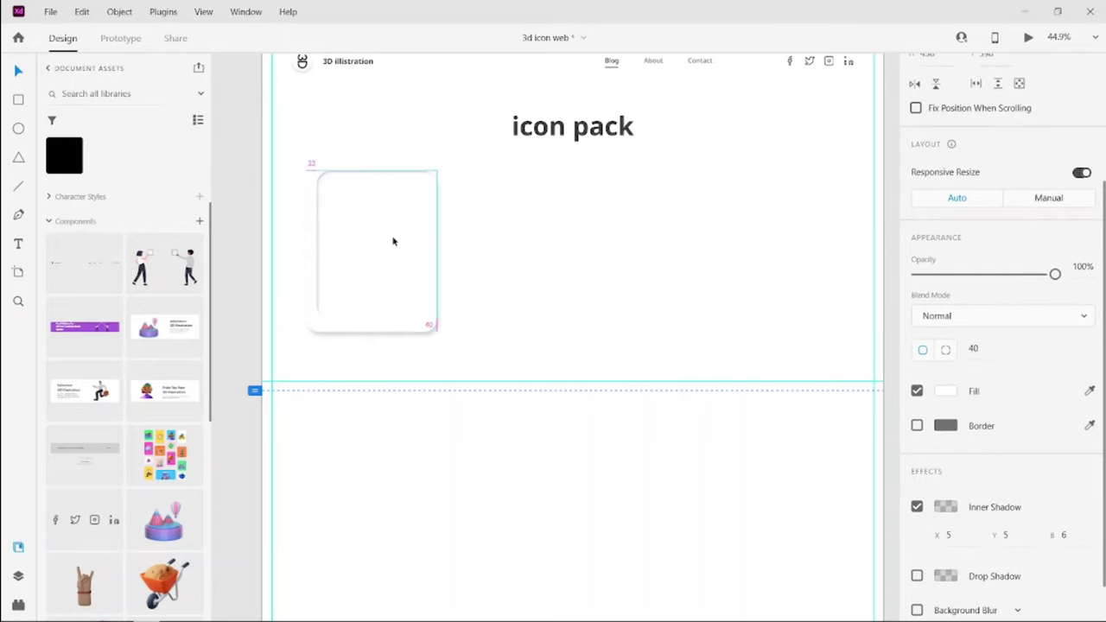
pyautogui.click(618, 248)
pyautogui.scroll(2, 618, 249)
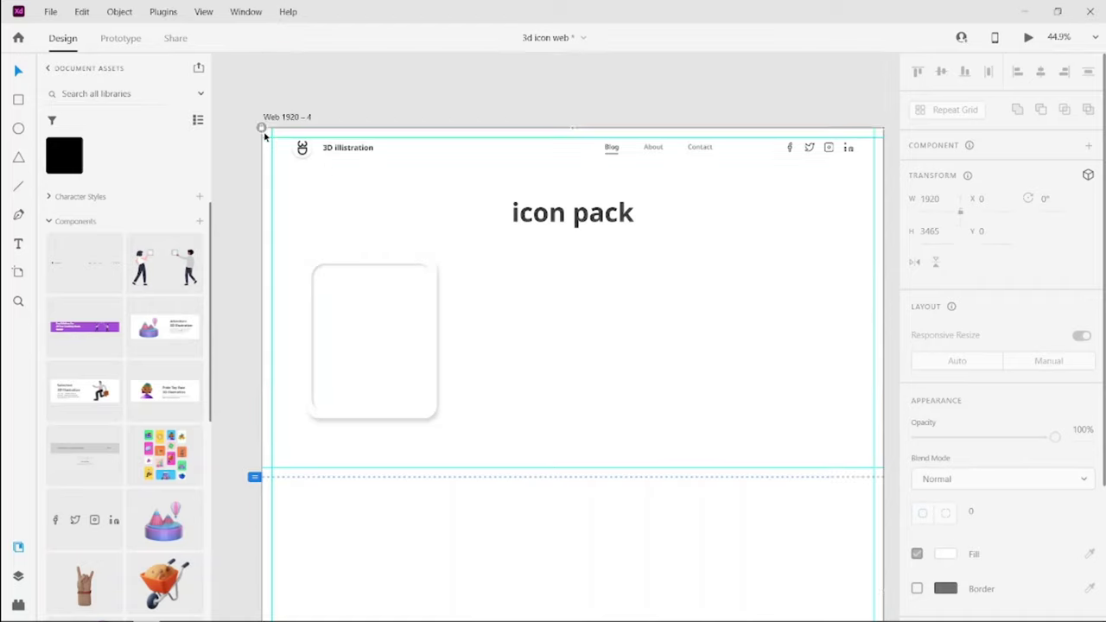
pyautogui.click(276, 117)
pyautogui.click(393, 344)
pyautogui.press('Escape')
pyautogui.scroll(-2, 541, 340)
pyautogui.click(364, 220)
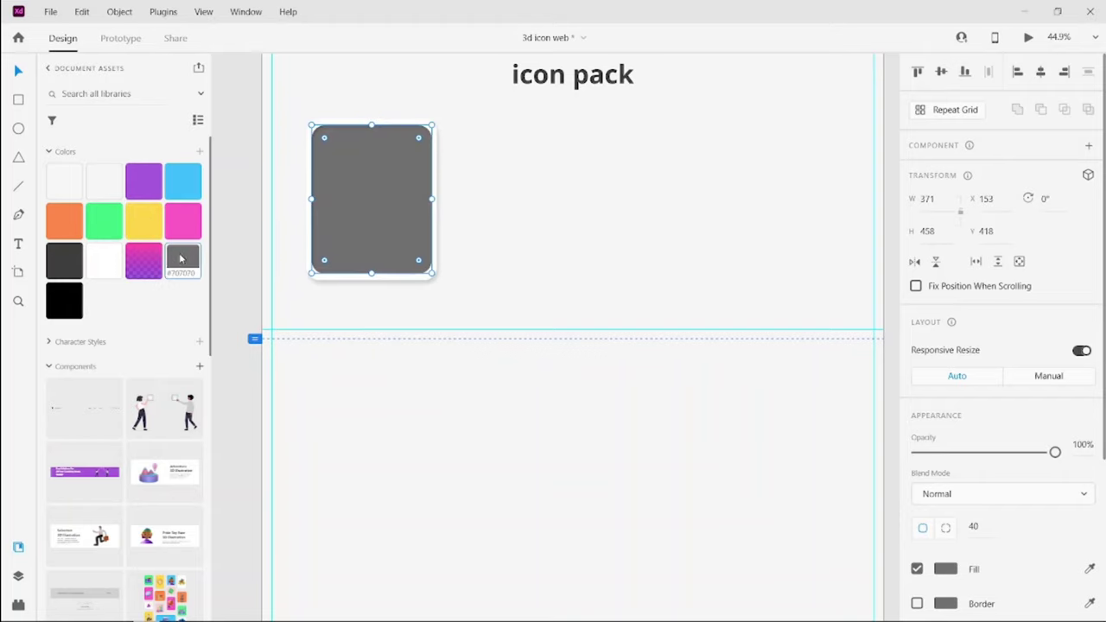
pyautogui.click(468, 270)
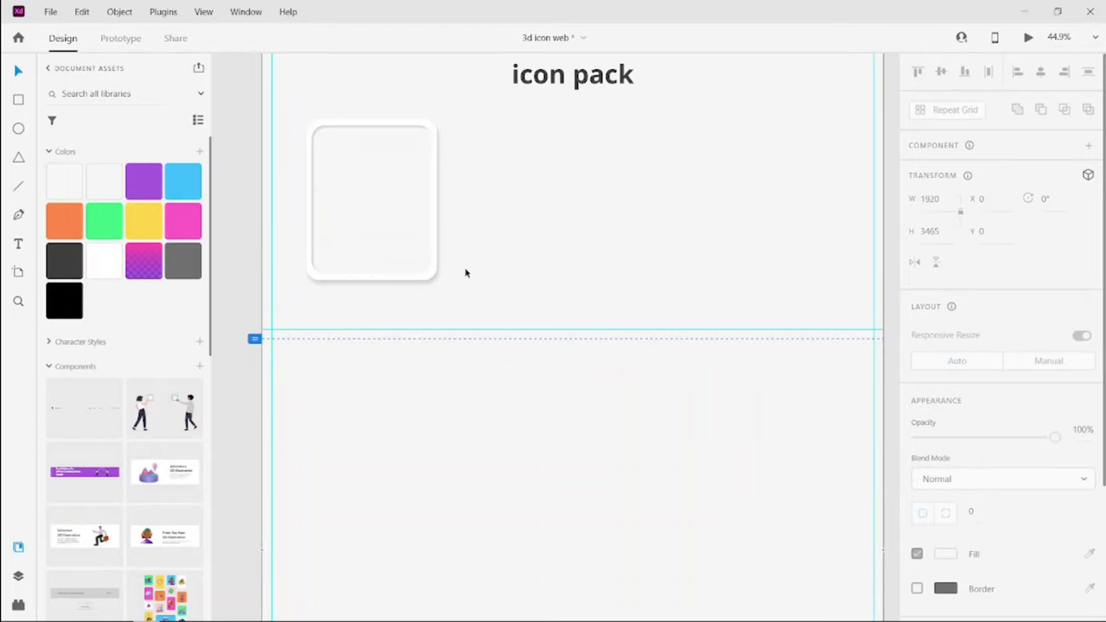
# Step: Group both card layers and turn them into a repeat grid
pyautogui.moveTo(472, 162)
pyautogui.mouseDown()
pyautogui.moveTo(292, 248)
pyautogui.moveTo(314, 247)
pyautogui.mouseUp()
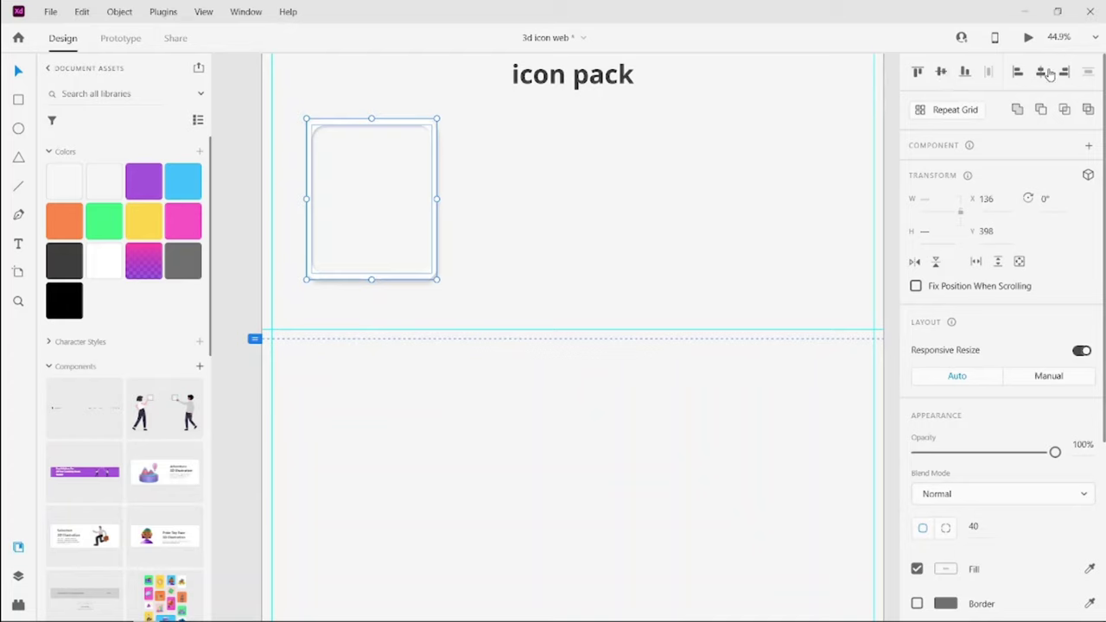
pyautogui.hotkey('ctrl', 'g')
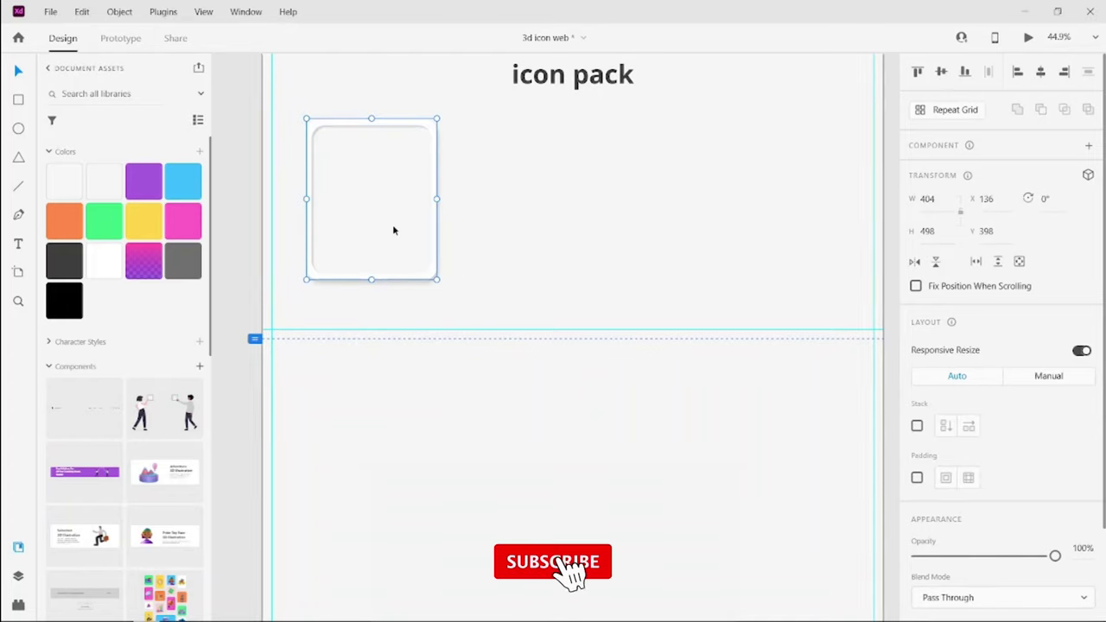
pyautogui.hotkey('ctrl', 'r')
pyautogui.moveTo(443, 208)
pyautogui.mouseDown()
pyautogui.moveTo(835, 211)
pyautogui.moveTo(440, 207)
pyautogui.mouseUp()
pyautogui.click(472, 210)
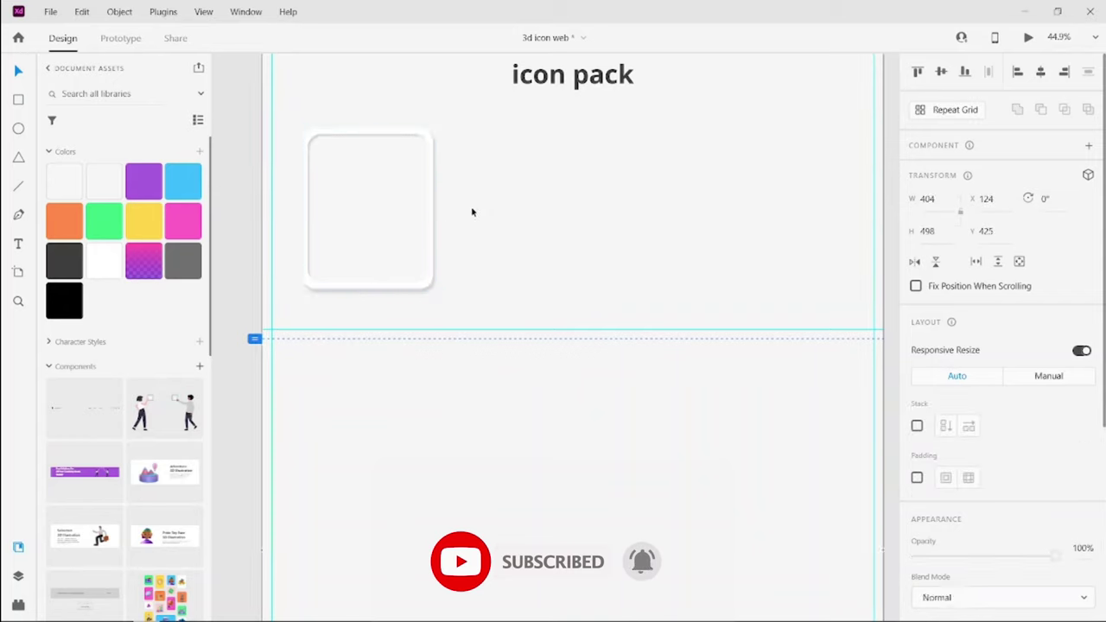
pyautogui.click(401, 196)
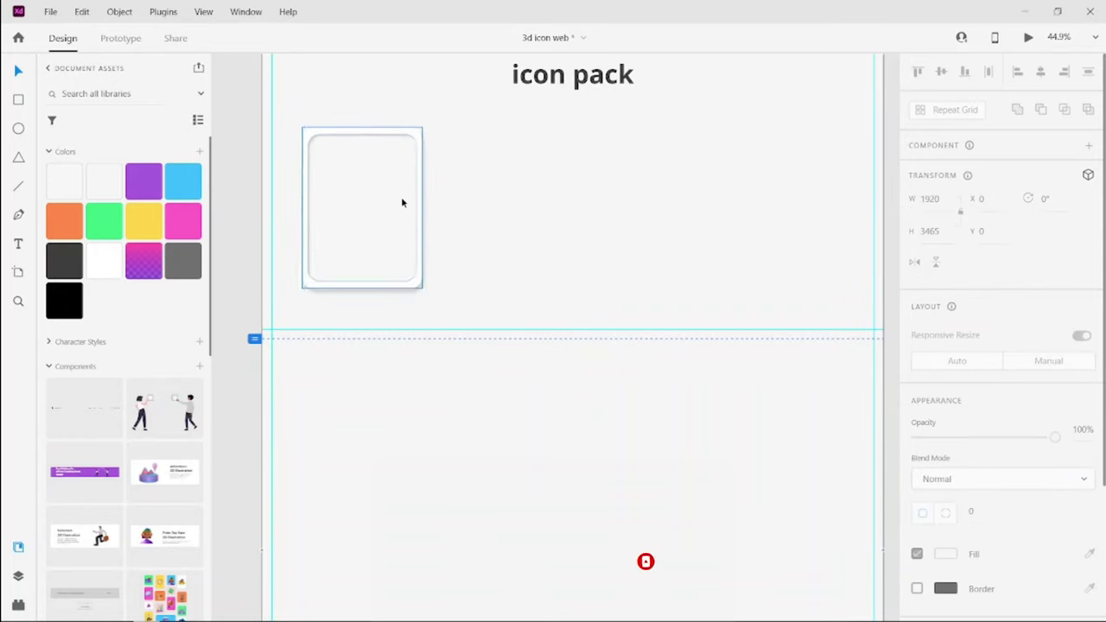
# Step: Expand the repeat grid to four columns and two rows with tighter spacing, then break it apart
pyautogui.moveTo(430, 210); pyautogui.dragTo(847, 212)
pyautogui.moveTo(709, 207); pyautogui.dragTo(693, 235)
pyautogui.moveTo(569, 298); pyautogui.dragTo(563, 492)
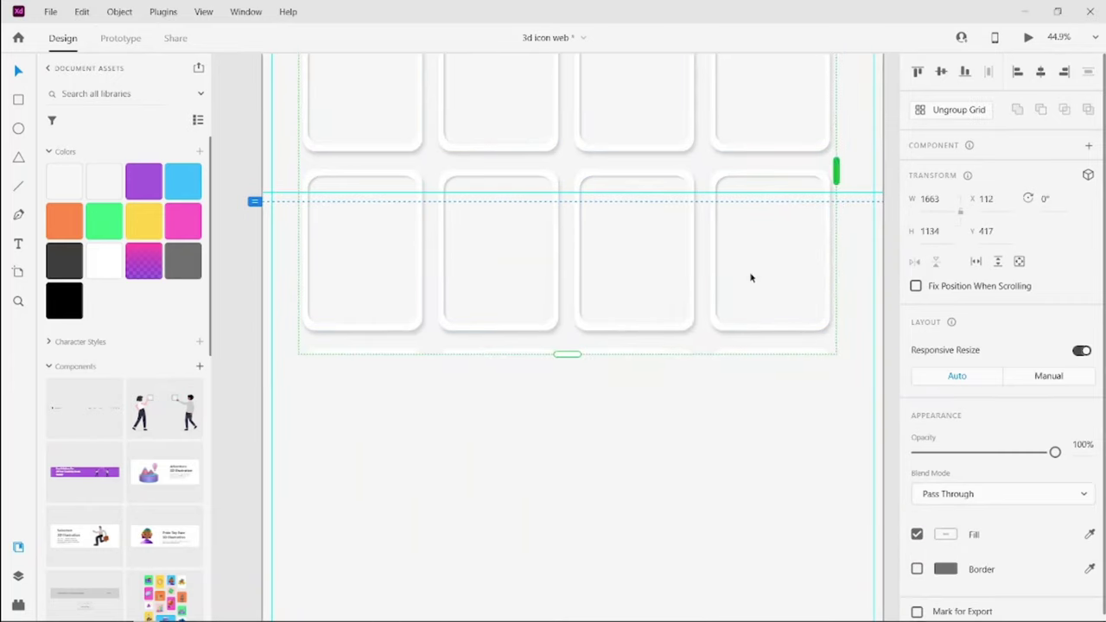
pyautogui.scroll(3, 751, 277)
pyautogui.click(379, 442)
pyautogui.moveTo(379, 442); pyautogui.dragTo(468, 454)
pyautogui.press('Escape')
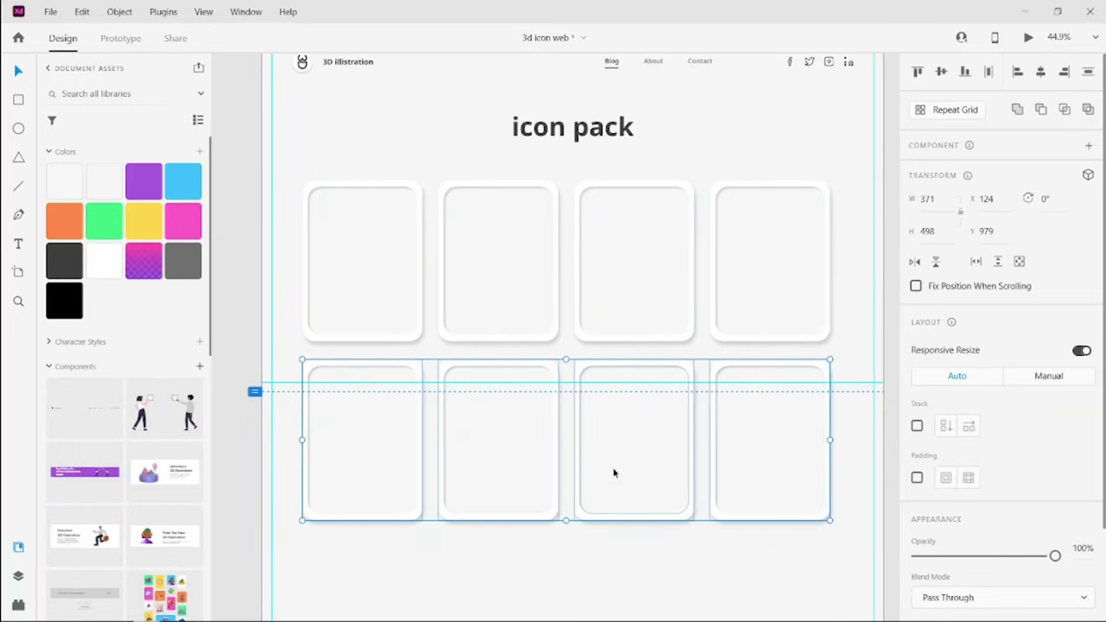
# Step: Move the second-row cards up and resize them into a staggered layout of varied heights
pyautogui.click(782, 330)
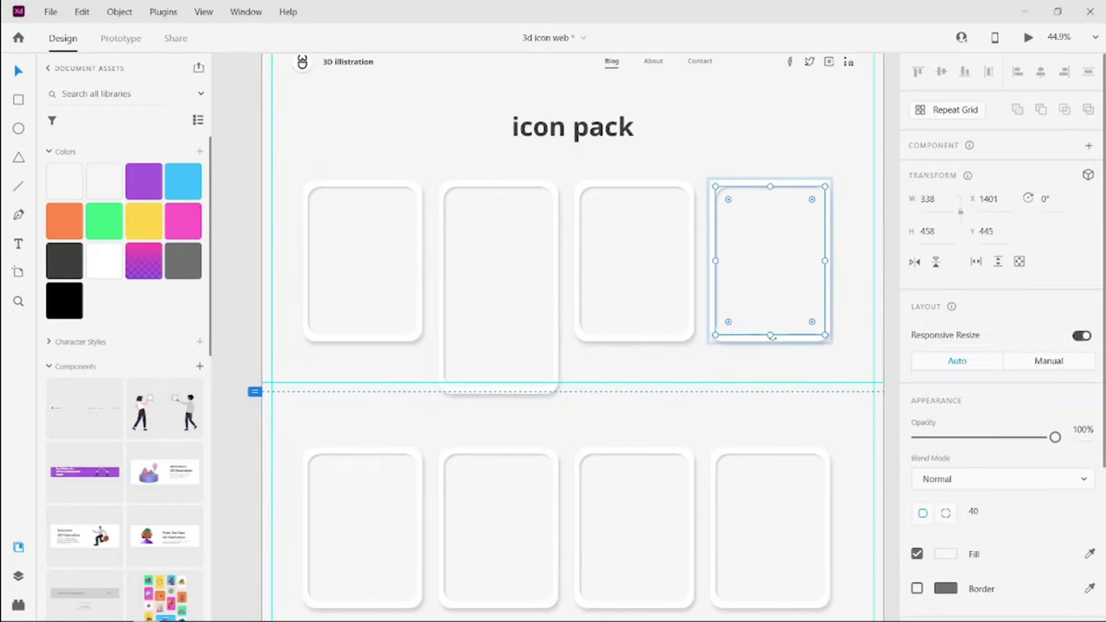
pyautogui.click(634, 339)
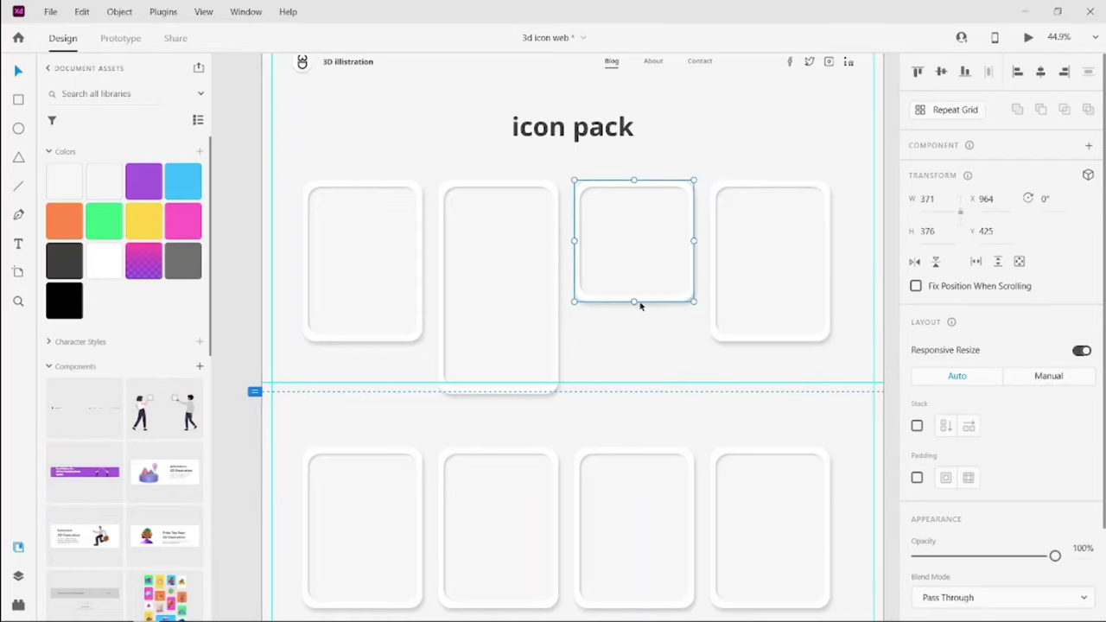
pyautogui.scroll(-3, 640, 324)
pyautogui.moveTo(641, 354); pyautogui.dragTo(640, 243)
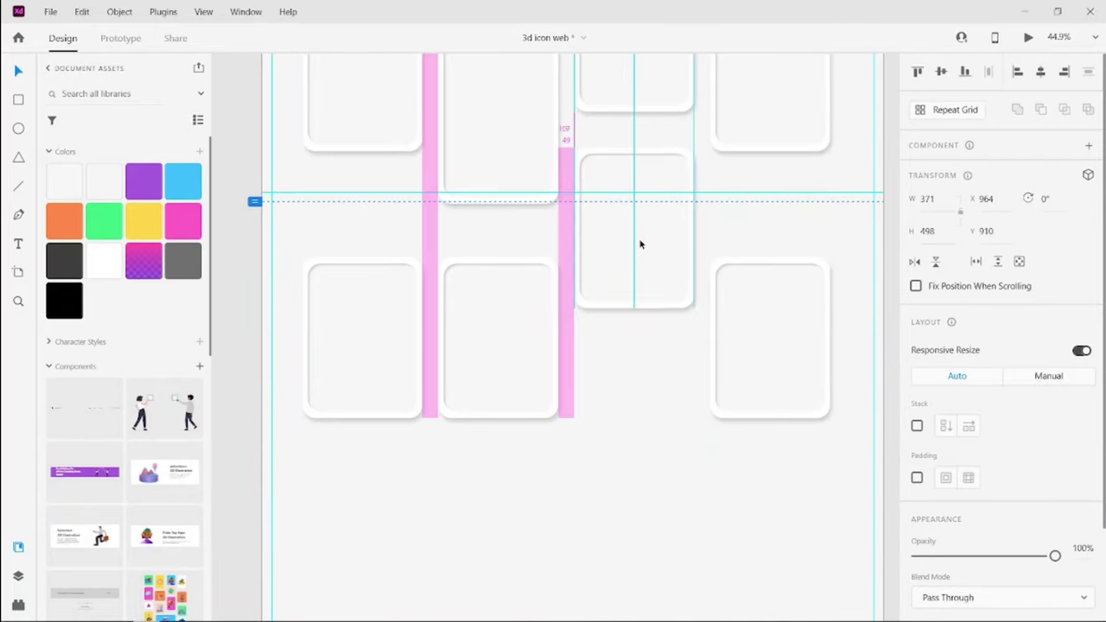
pyautogui.moveTo(792, 397); pyautogui.dragTo(787, 325)
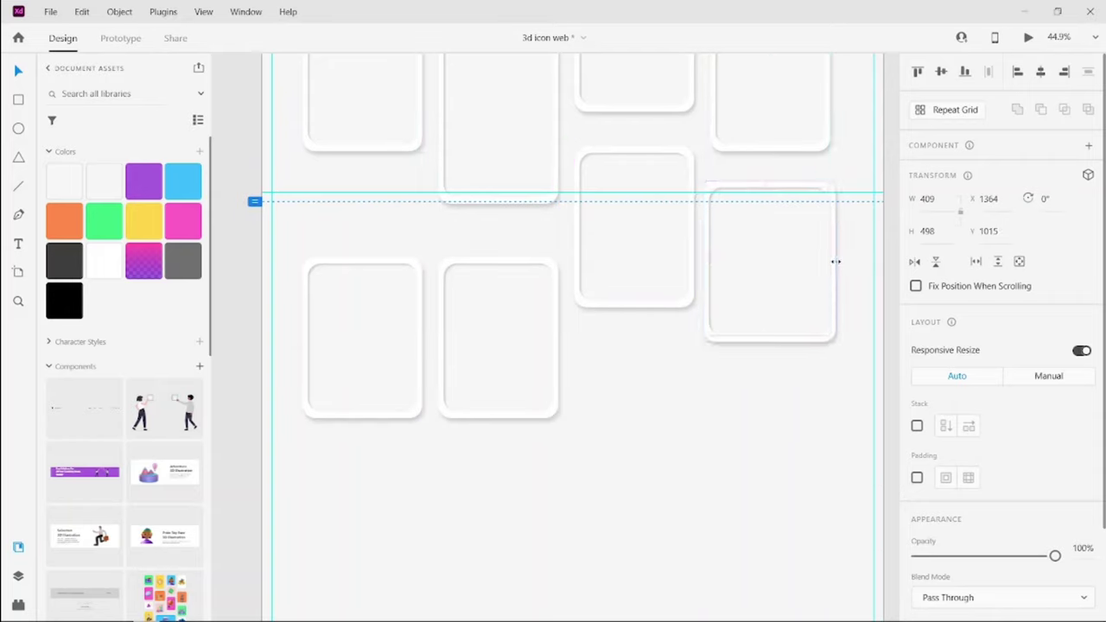
pyautogui.moveTo(620, 266); pyautogui.dragTo(615, 264)
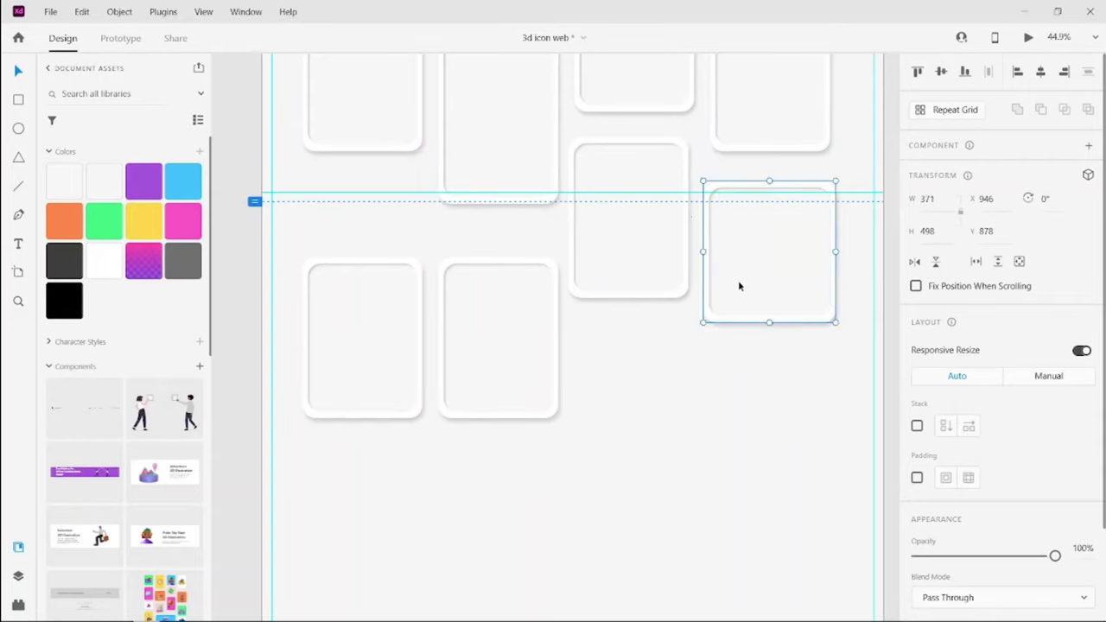
pyautogui.moveTo(354, 363); pyautogui.dragTo(353, 279)
pyautogui.moveTo(358, 330); pyautogui.dragTo(358, 400)
pyautogui.moveTo(510, 348); pyautogui.dragTo(511, 326)
pyautogui.moveTo(495, 395); pyautogui.dragTo(496, 354)
# Step: Fill the tall top-row card yellow, the third card blue, the tall card pink and the short card orange
pyautogui.click(525, 426)
pyautogui.scroll(-2, 525, 427)
pyautogui.click(506, 172)
pyautogui.click(143, 220)
pyautogui.click(609, 140)
pyautogui.click(182, 181)
pyautogui.click(383, 306)
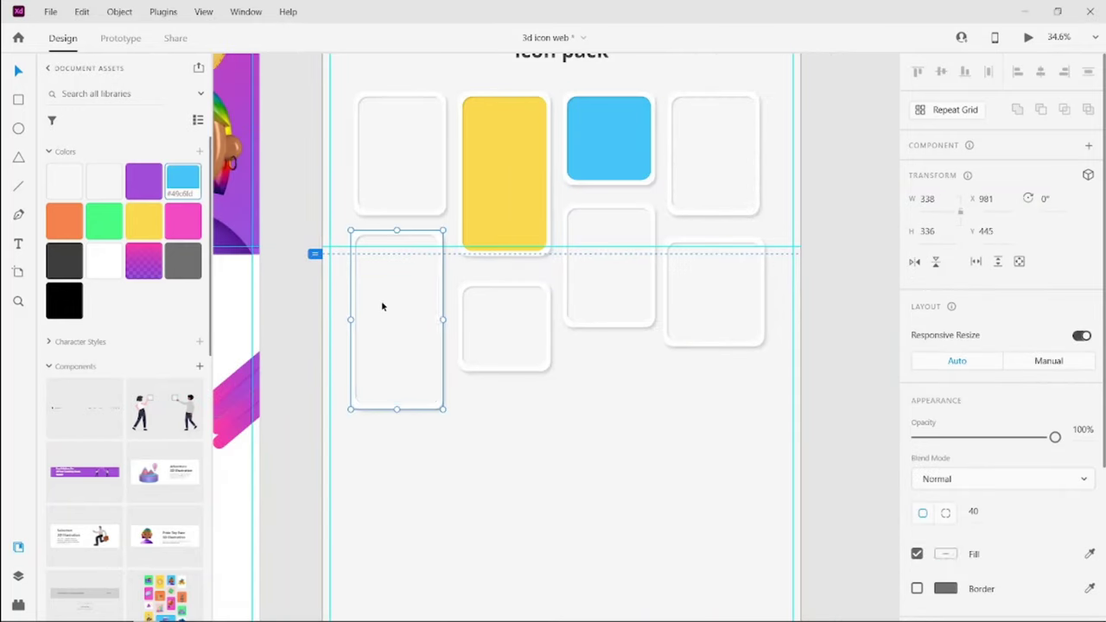
pyautogui.click(183, 220)
pyautogui.click(505, 326)
pyautogui.click(64, 221)
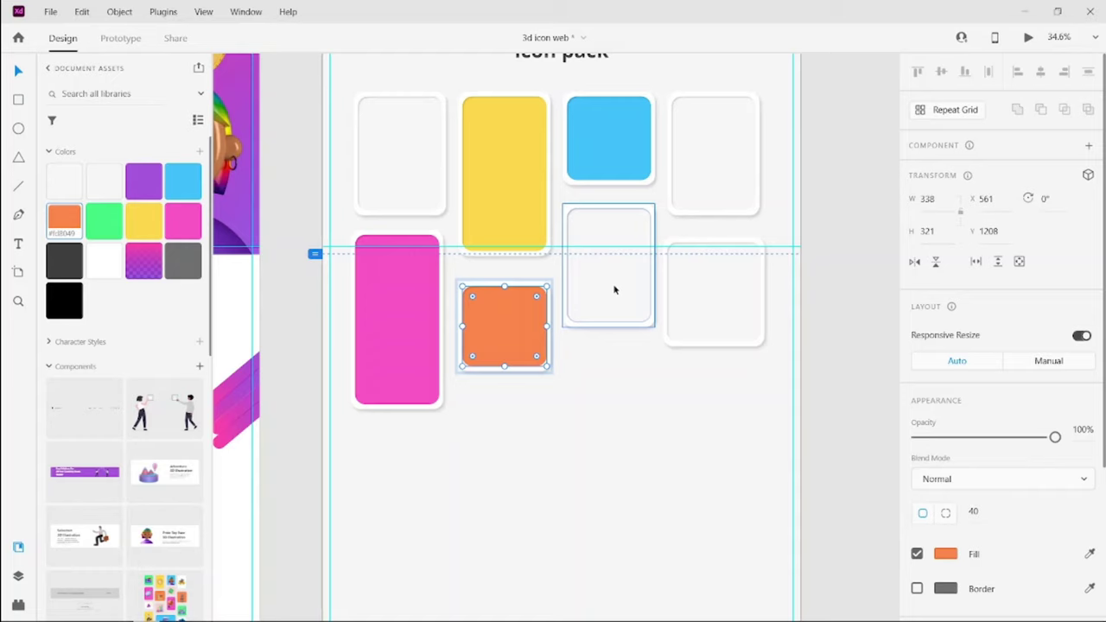
# Step: Fill the right-hand card and the top-left card green
pyautogui.click(614, 289)
pyautogui.click(693, 277)
pyautogui.click(103, 221)
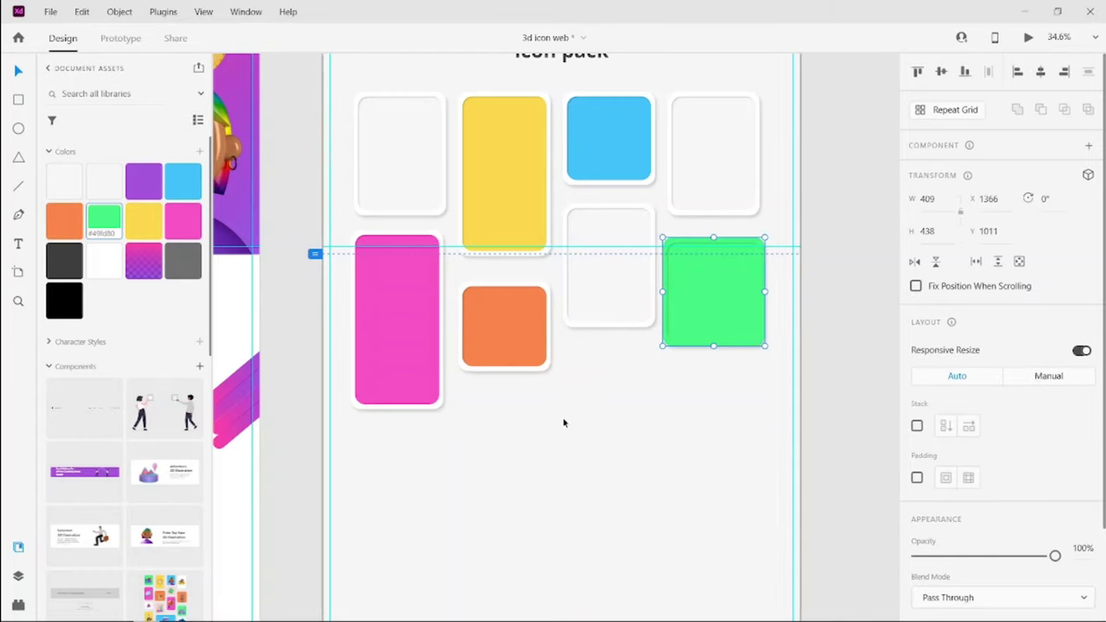
pyautogui.hotkey('ctrl', 'z')
pyautogui.hotkey('ctrl', 'shift', 'z')
pyautogui.click(398, 138)
pyautogui.hotkey('ctrl', 'shift', 'v')
pyautogui.click(497, 419)
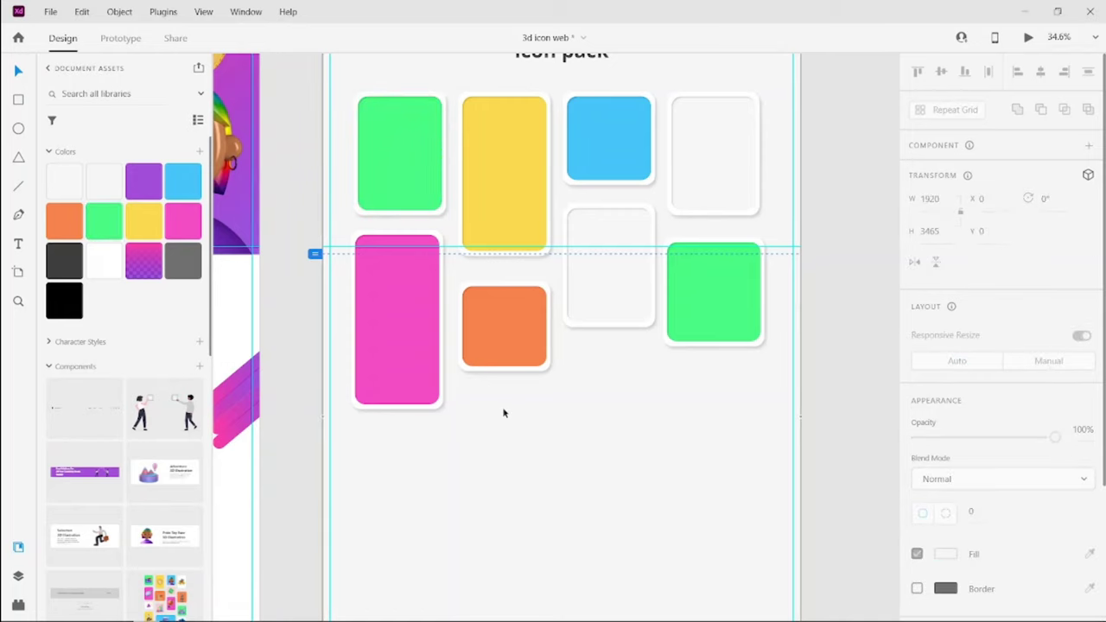
pyautogui.scroll(5, 504, 413)
pyautogui.click(435, 239)
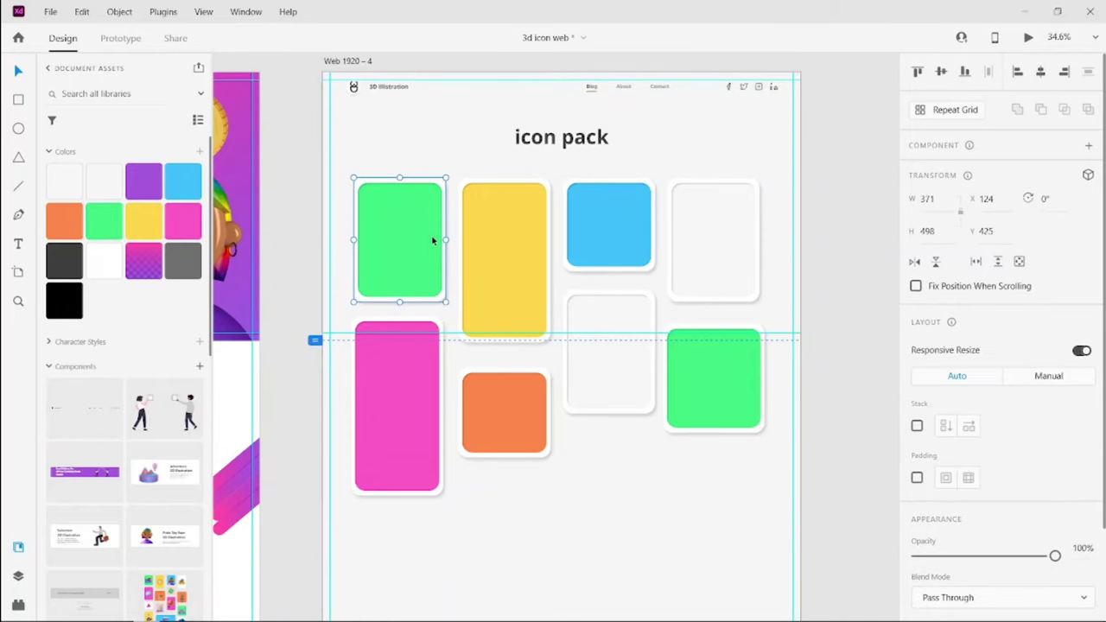
pyautogui.click(864, 194)
# Step: Place the credit-card icon on the green card and size it to fill the card
pyautogui.keyDown('ctrl'); pyautogui.scroll(-3, 544, 372); pyautogui.keyUp('ctrl')
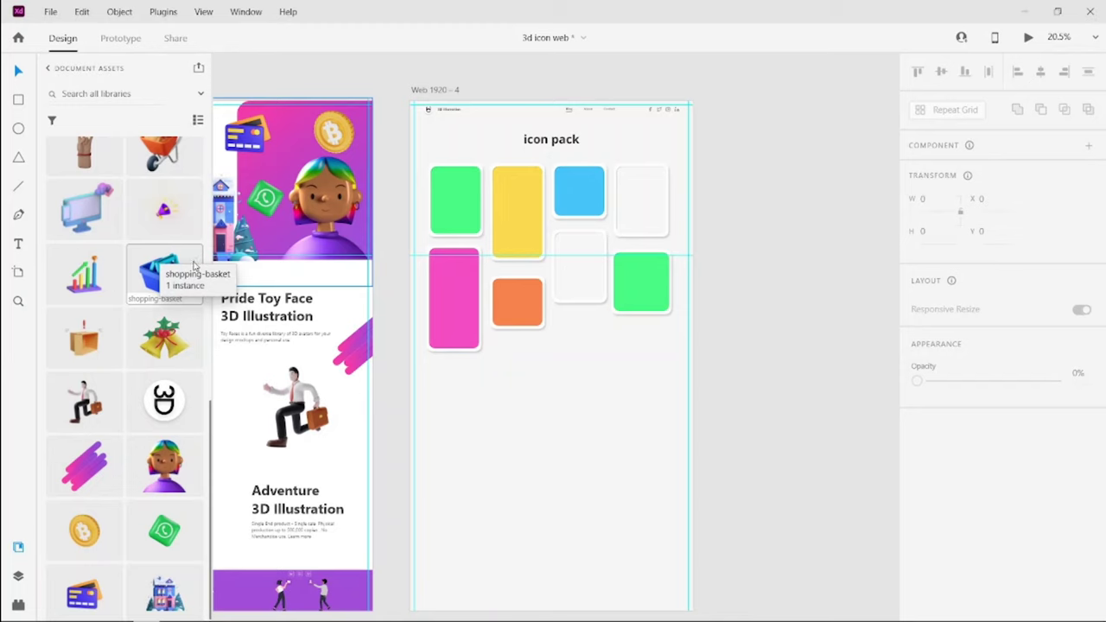
pyautogui.scroll(5, 164, 346)
pyautogui.scroll(-2, 164, 346)
pyautogui.scroll(-3, 164, 346)
pyautogui.moveTo(84, 591); pyautogui.dragTo(552, 476)
pyautogui.moveTo(586, 510); pyautogui.dragTo(555, 453)
pyautogui.moveTo(454, 205)
pyautogui.mouseDown()
pyautogui.moveTo(484, 237)
pyautogui.moveTo(454, 215)
pyautogui.mouseUp()
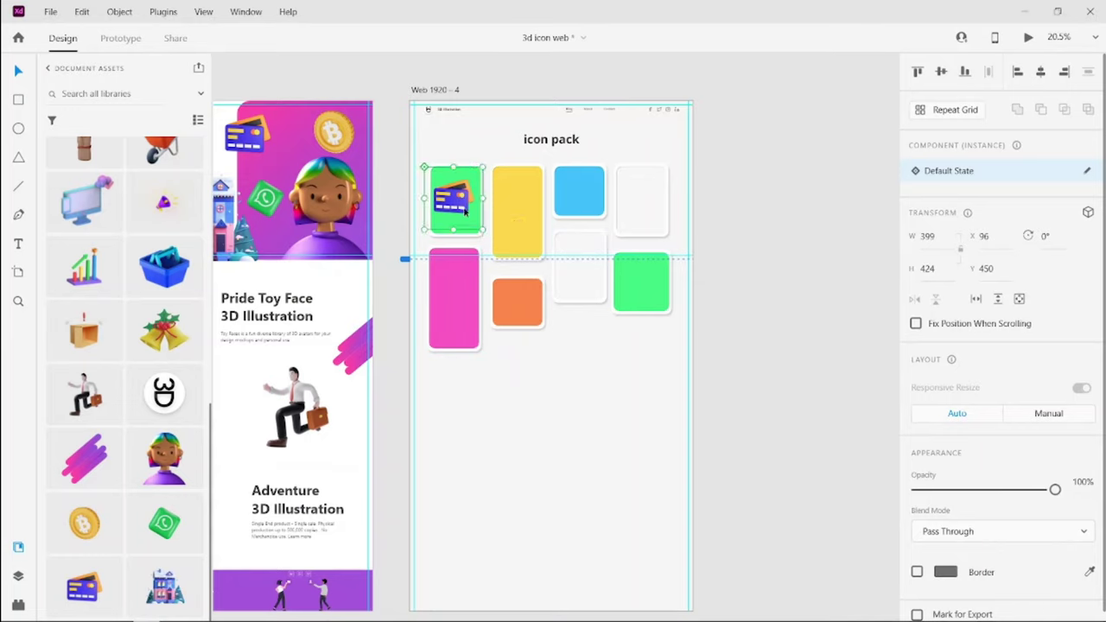
pyautogui.scroll(5, 716, 135)
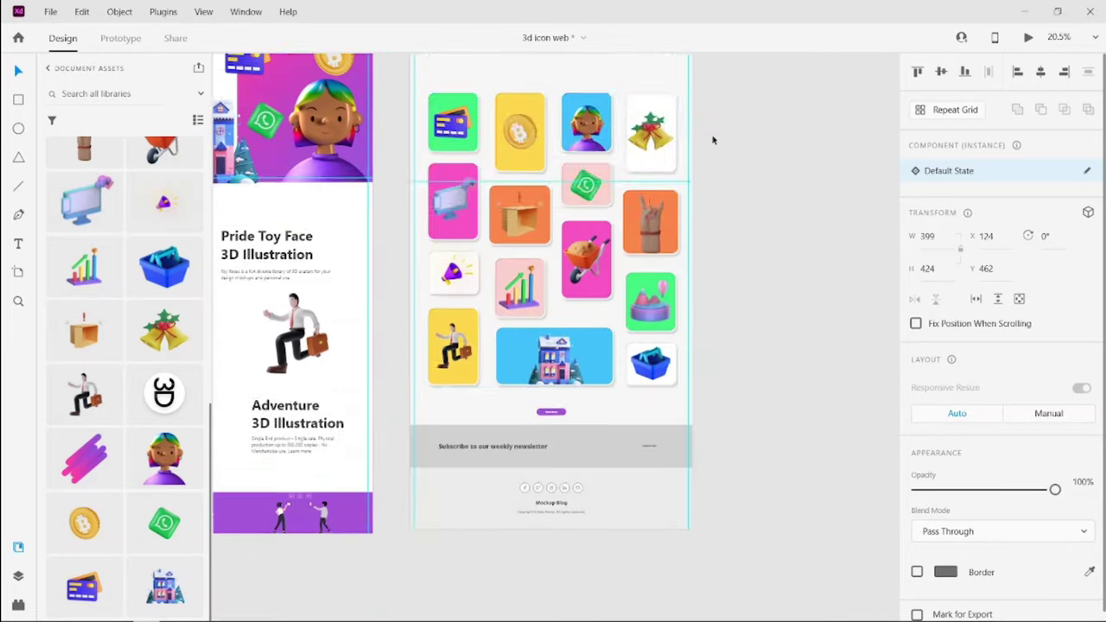
pyautogui.scroll(-4, 716, 136)
# Step: Put the person icon on the blue card and shift it lower inside the card
pyautogui.moveTo(83, 523)
pyautogui.mouseDown()
pyautogui.moveTo(541, 368)
pyautogui.moveTo(501, 328)
pyautogui.mouseUp()
pyautogui.moveTo(164, 458); pyautogui.dragTo(587, 280)
pyautogui.scroll(8, 588, 281)
pyautogui.scroll(2, 596, 279)
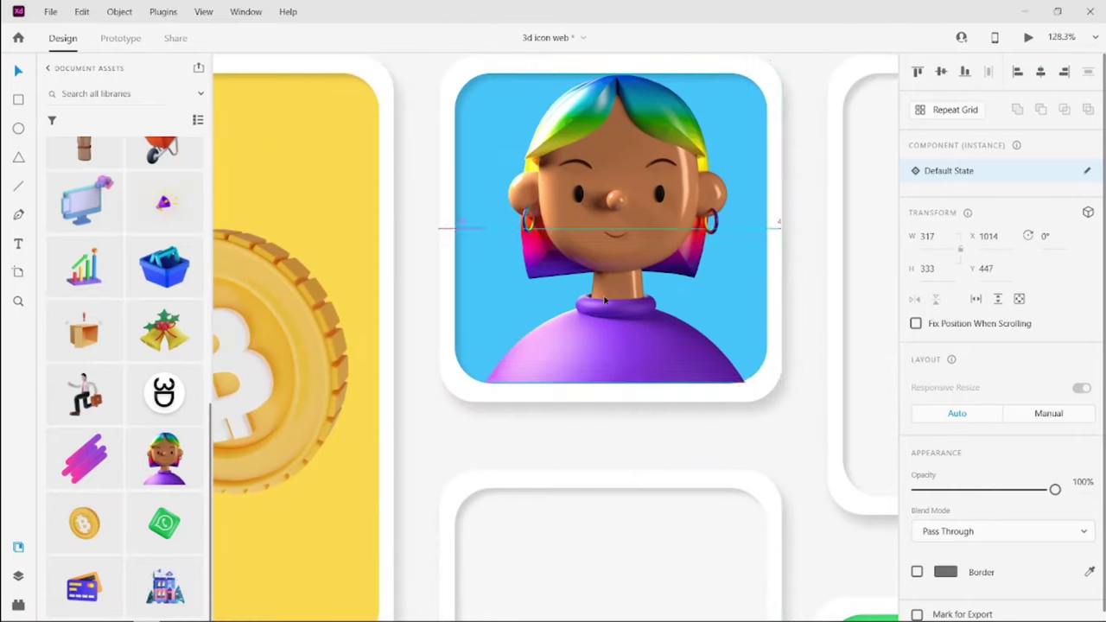
pyautogui.moveTo(619, 277); pyautogui.dragTo(610, 299)
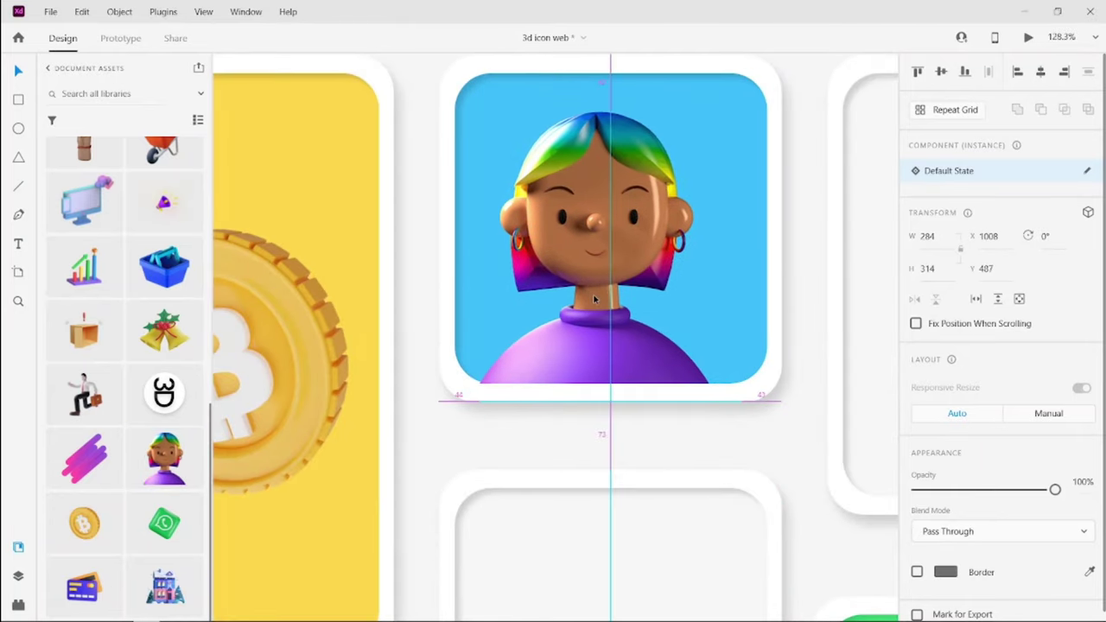
pyautogui.click(608, 437)
pyautogui.scroll(-2, 609, 436)
pyautogui.scroll(-5, 608, 435)
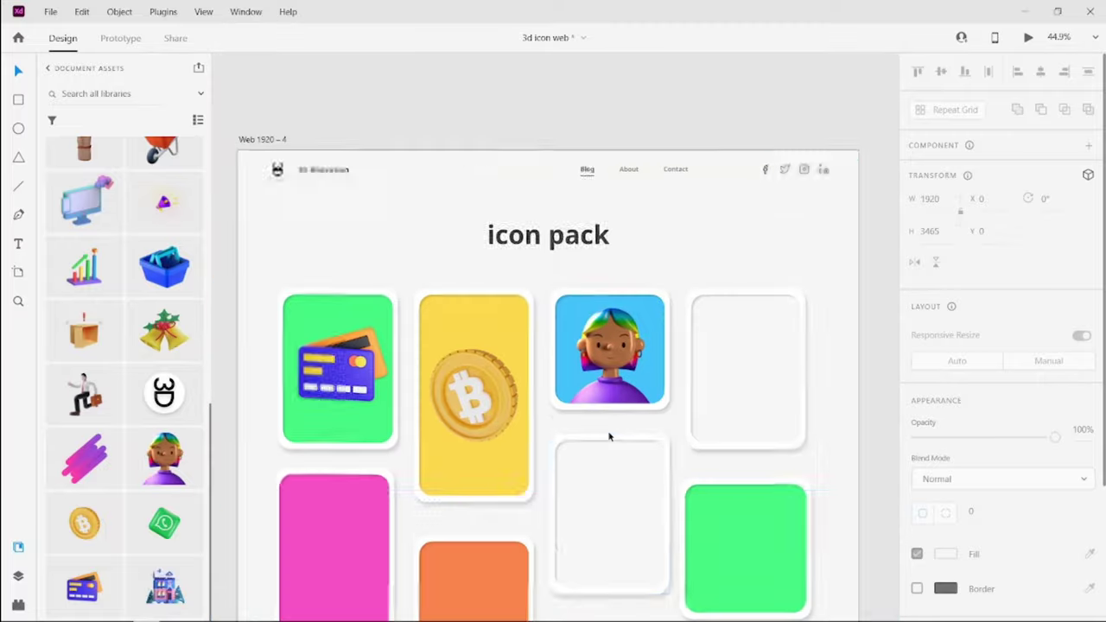
pyautogui.scroll(-3, 608, 432)
pyautogui.scroll(3, 605, 425)
pyautogui.scroll(-3, 605, 425)
# Step: Add the cardboard box to the orange card, bar chart to the white card, businessman to the pink card
pyautogui.moveTo(164, 203)
pyautogui.mouseDown()
pyautogui.moveTo(851, 352)
pyautogui.moveTo(748, 263)
pyautogui.mouseUp()
pyautogui.moveTo(84, 331); pyautogui.dragTo(477, 482)
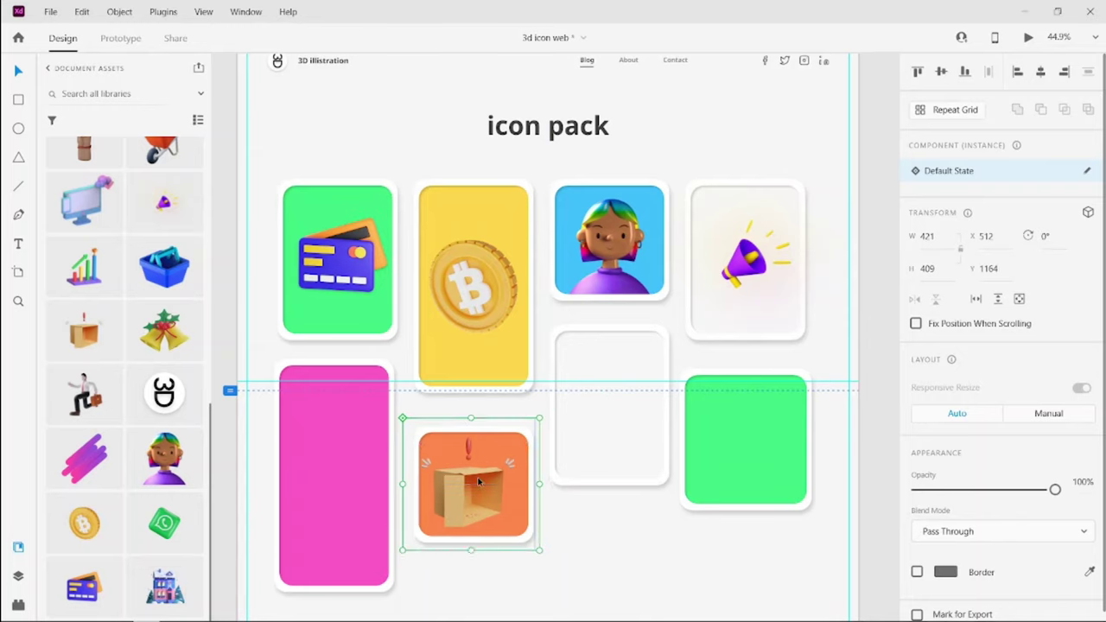
pyautogui.scroll(3, 173, 594)
pyautogui.moveTo(164, 220); pyautogui.dragTo(747, 460)
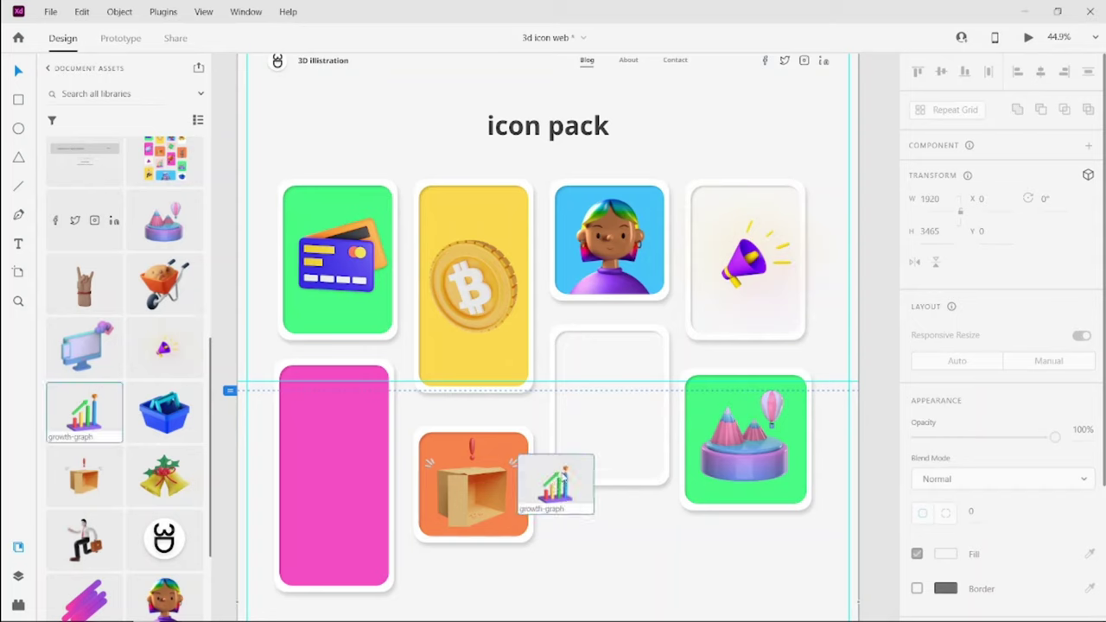
pyautogui.moveTo(84, 410); pyautogui.dragTo(612, 406)
pyautogui.moveTo(84, 535); pyautogui.dragTo(441, 367)
pyautogui.scroll(-5, 628, 207)
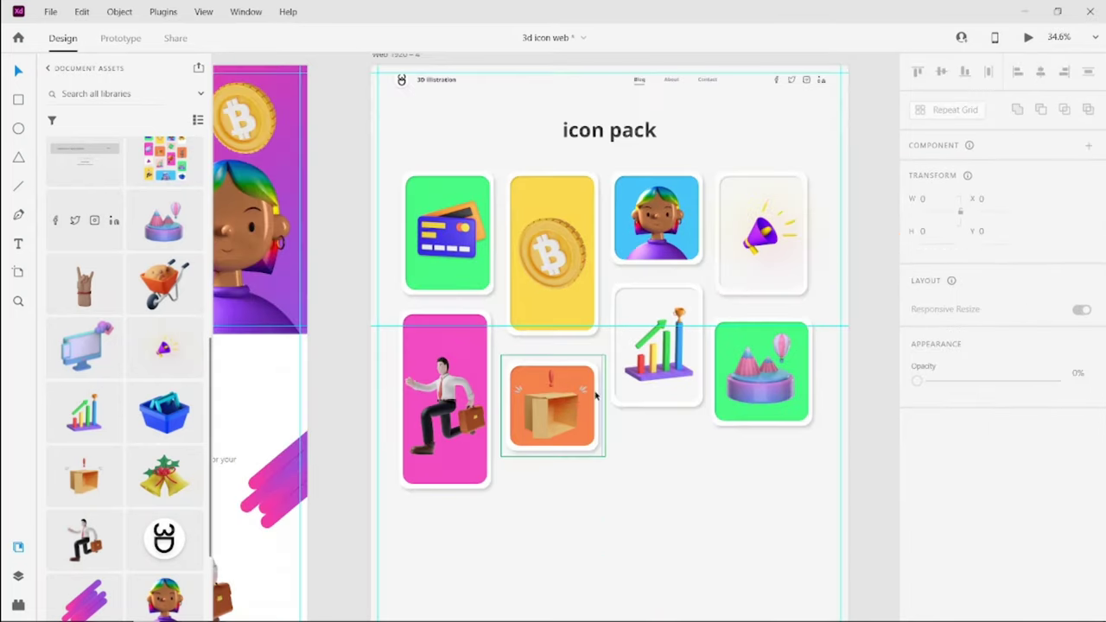
pyautogui.moveTo(432, 208); pyautogui.dragTo(693, 345)
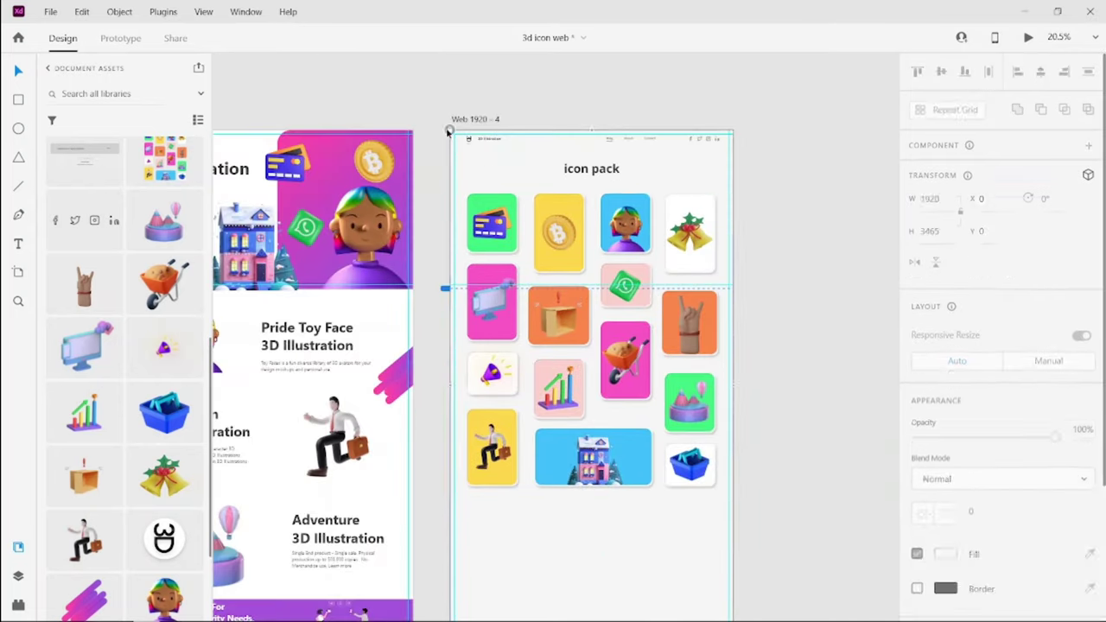
# Step: Place the newsletter footer component below the icon grid
pyautogui.click(767, 207)
pyautogui.scroll(-3, 767, 207)
pyautogui.scroll(-1, 767, 207)
pyautogui.moveTo(83, 160); pyautogui.dragTo(536, 415)
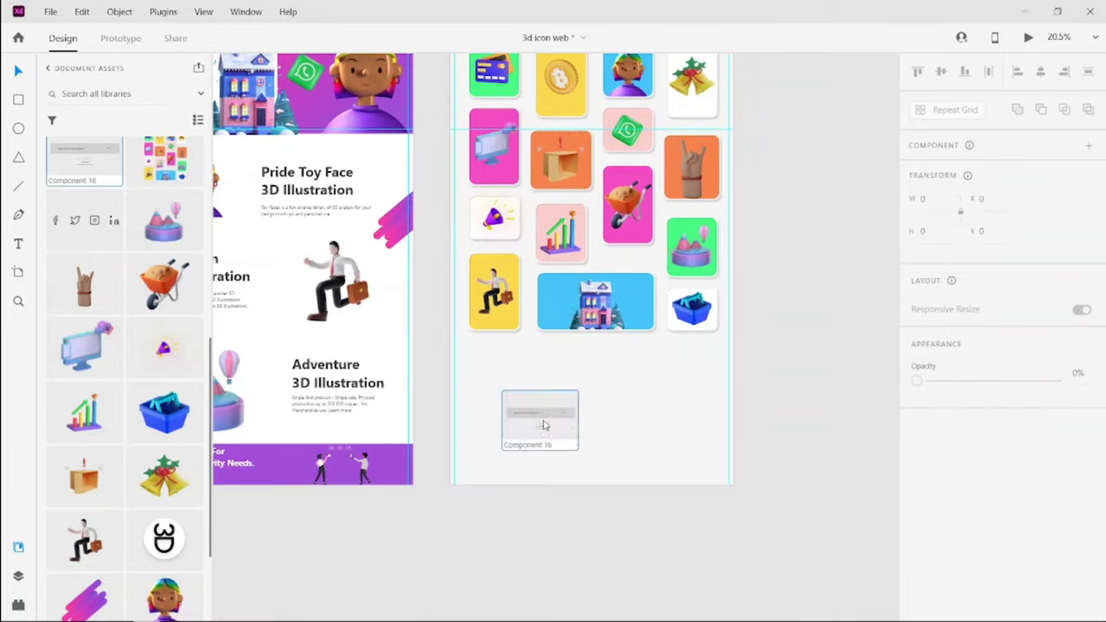
pyautogui.click(774, 443)
pyautogui.scroll(-1, 774, 442)
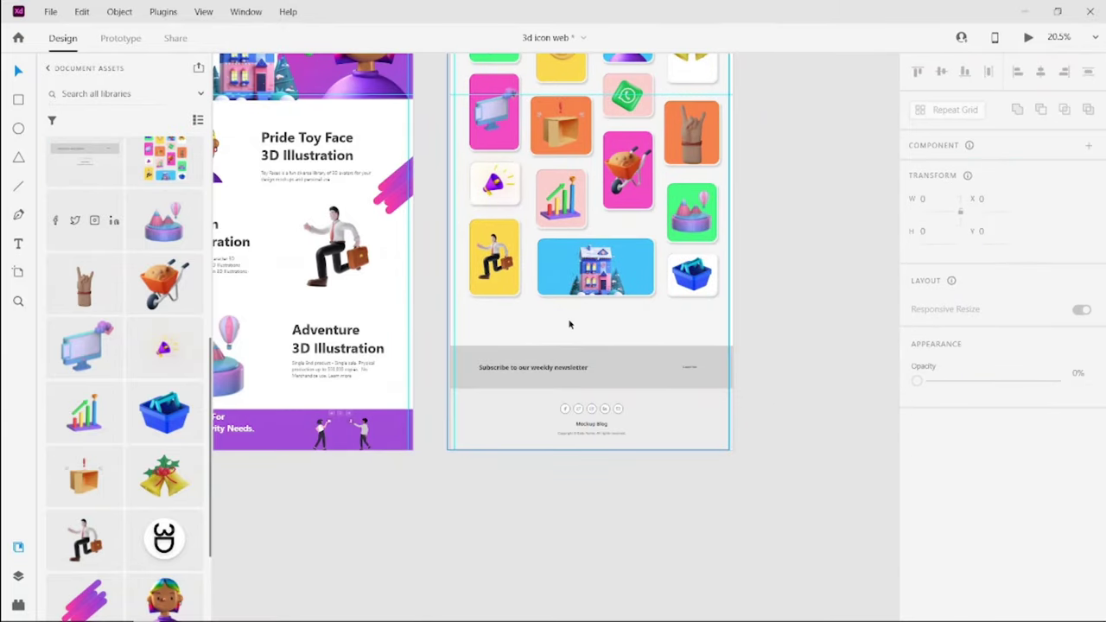
pyautogui.scroll(-3, 599, 334)
pyautogui.scroll(5, 592, 138)
pyautogui.scroll(3, 619, 101)
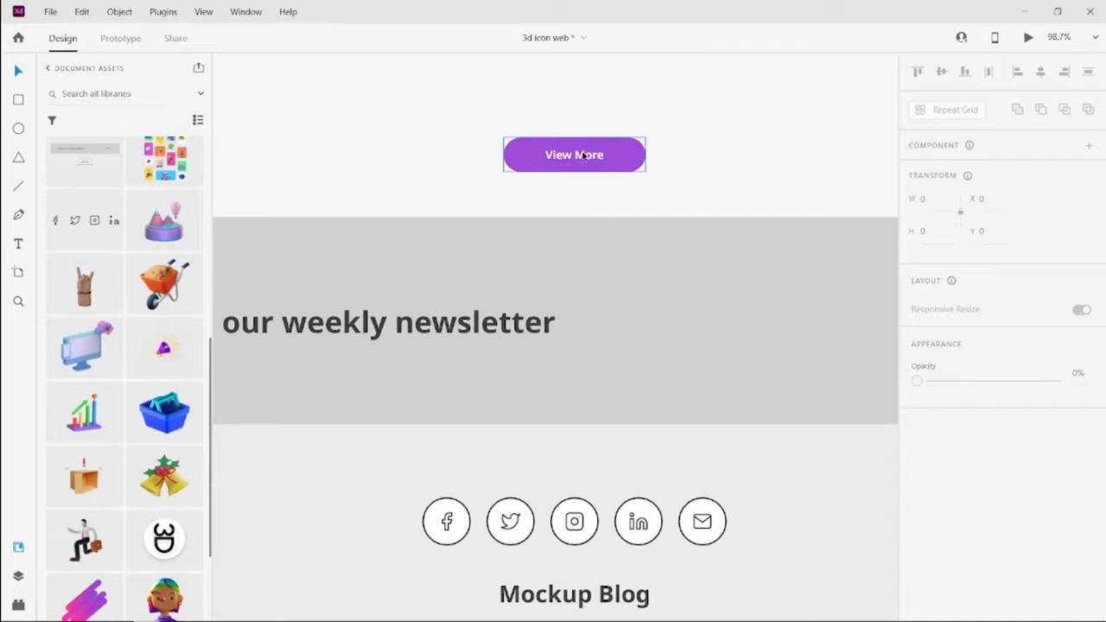
pyautogui.scroll(-5, 585, 226)
pyautogui.scroll(-5, 585, 226)
# Step: Draw the purple View More button rectangle with a Noto Sans SemiBold label beneath the grid
pyautogui.press('r')
pyautogui.moveTo(546, 408); pyautogui.dragTo(602, 428)
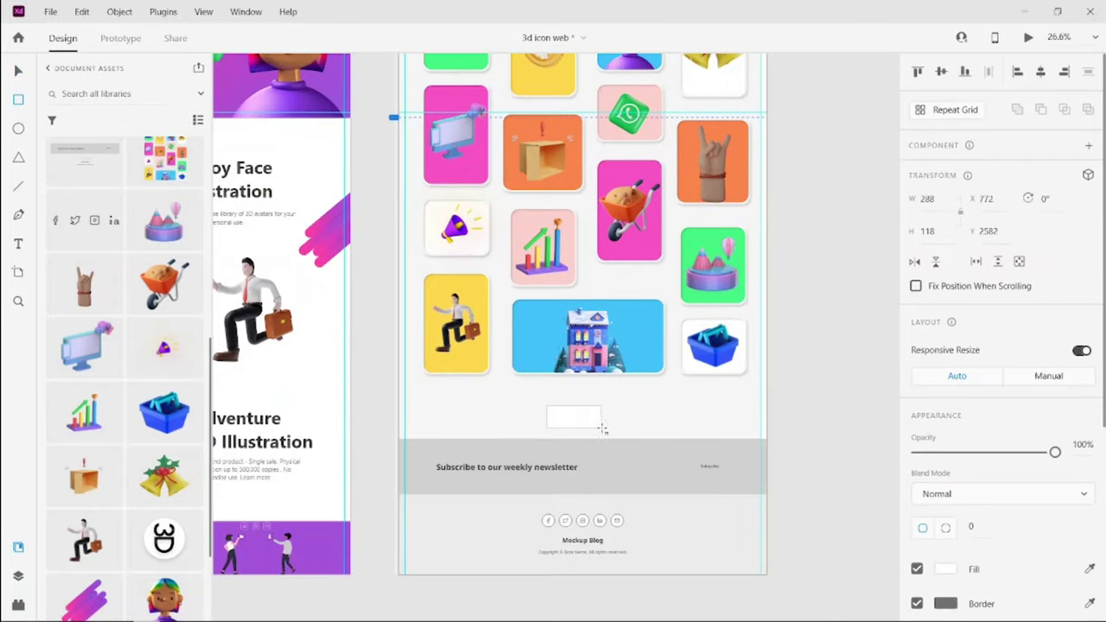
pyautogui.scroll(10, 151, 188)
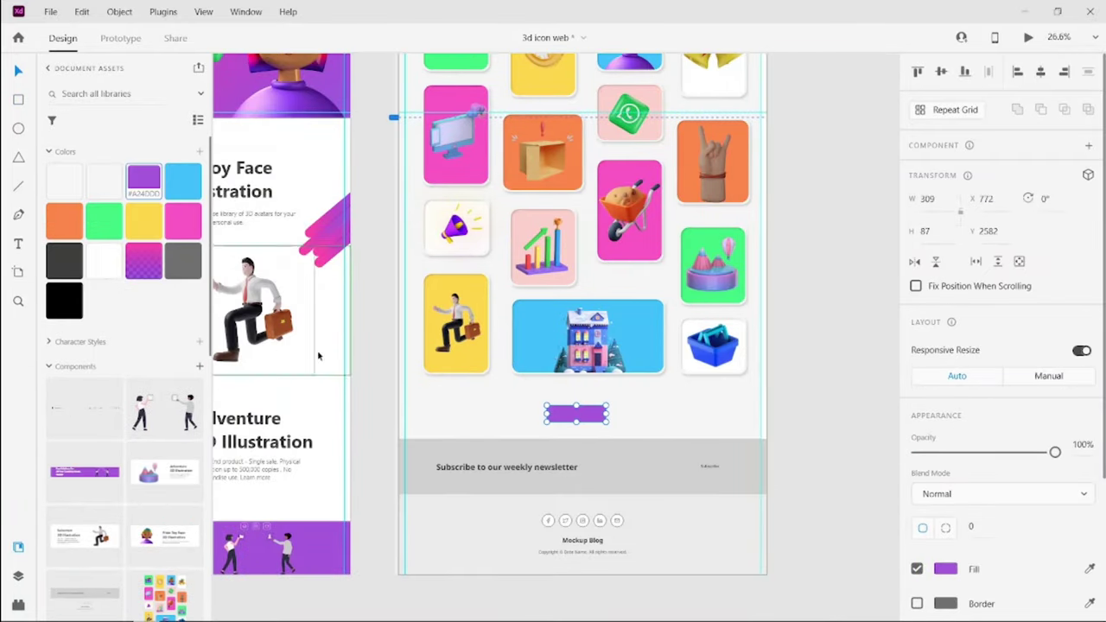
pyautogui.scroll(5, 588, 414)
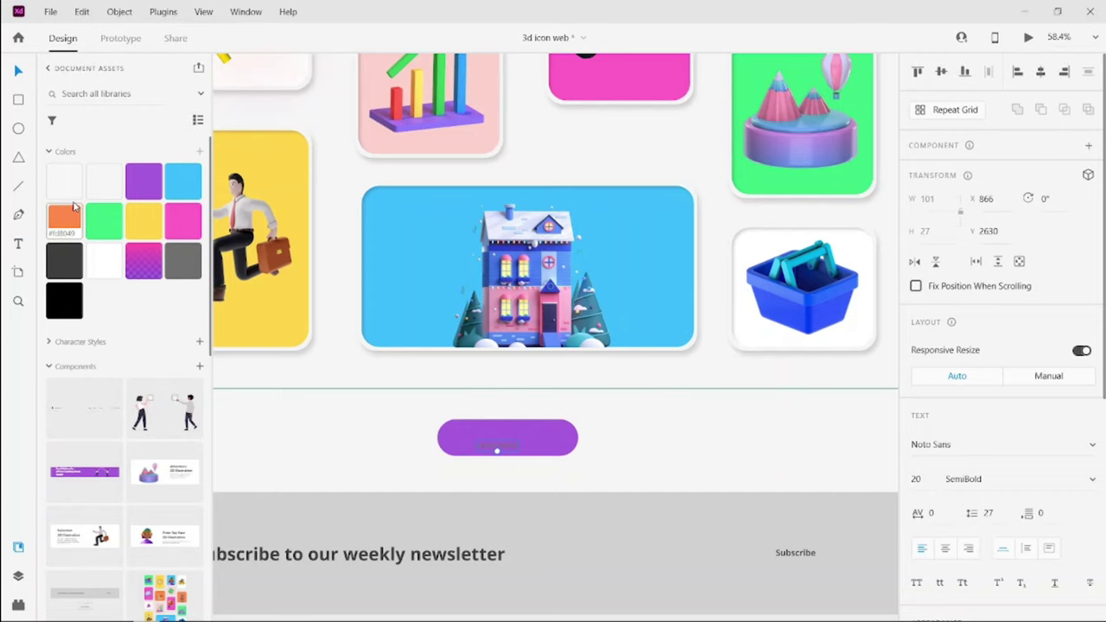
pyautogui.click(78, 342)
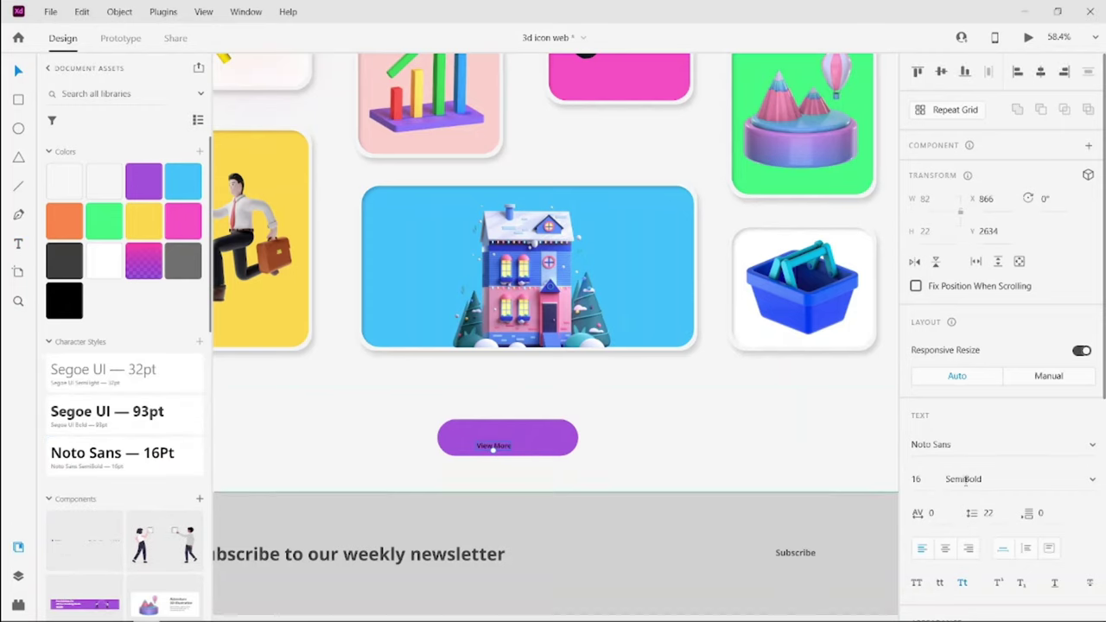
pyautogui.scroll(3, 694, 439)
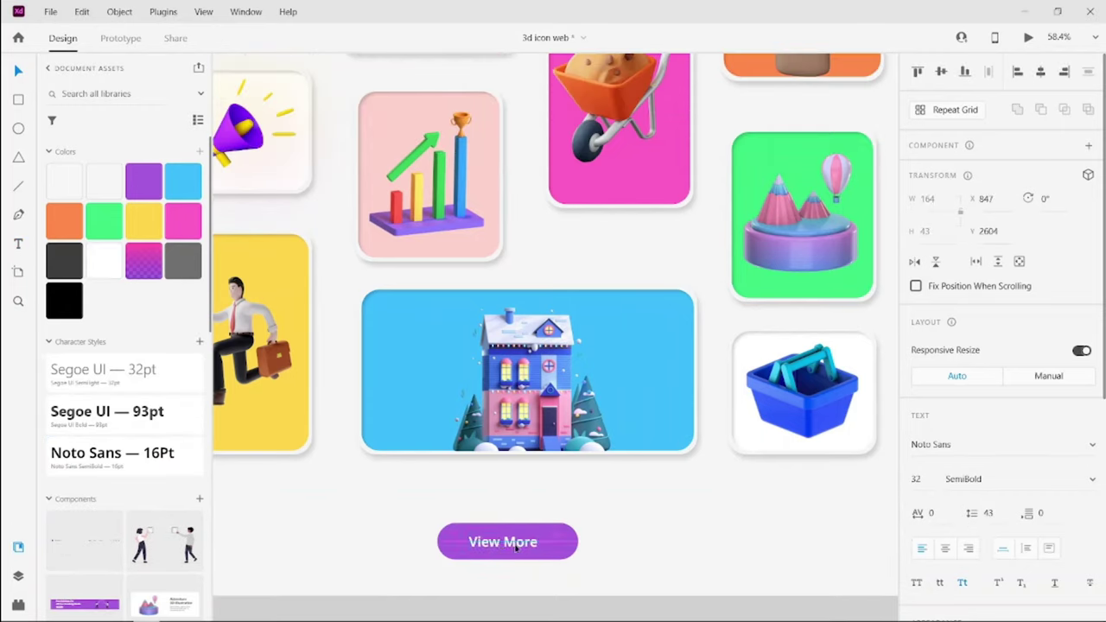
pyautogui.scroll(-5, 507, 542)
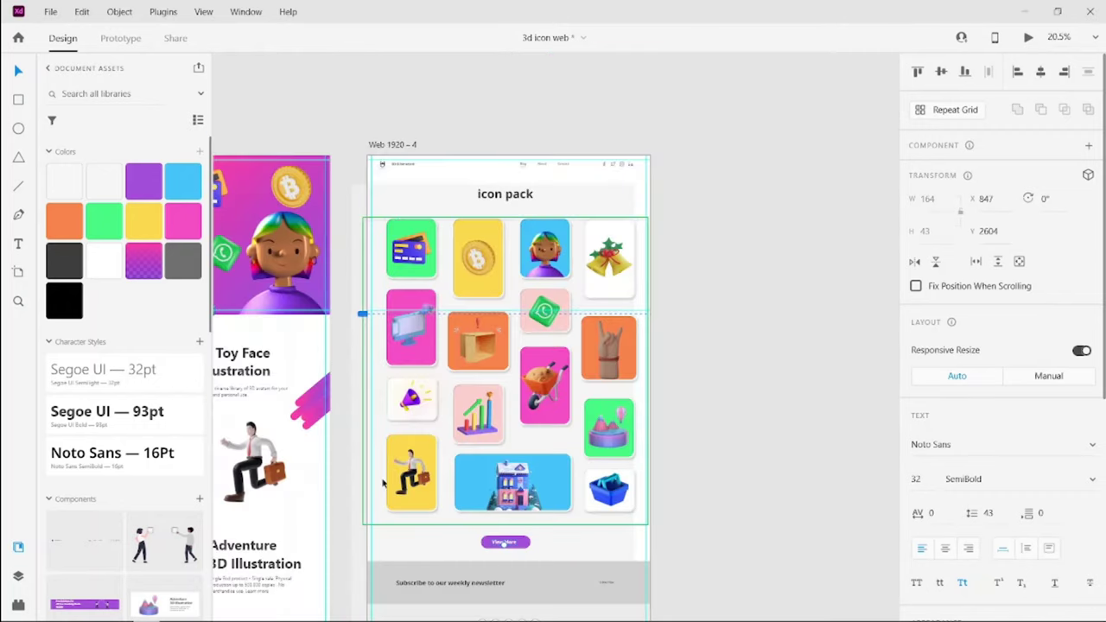
# Step: Review the View More button and footer placement on the icon pack artboard
pyautogui.click(428, 176)
pyautogui.rightClick(432, 176)
pyautogui.click(504, 542)
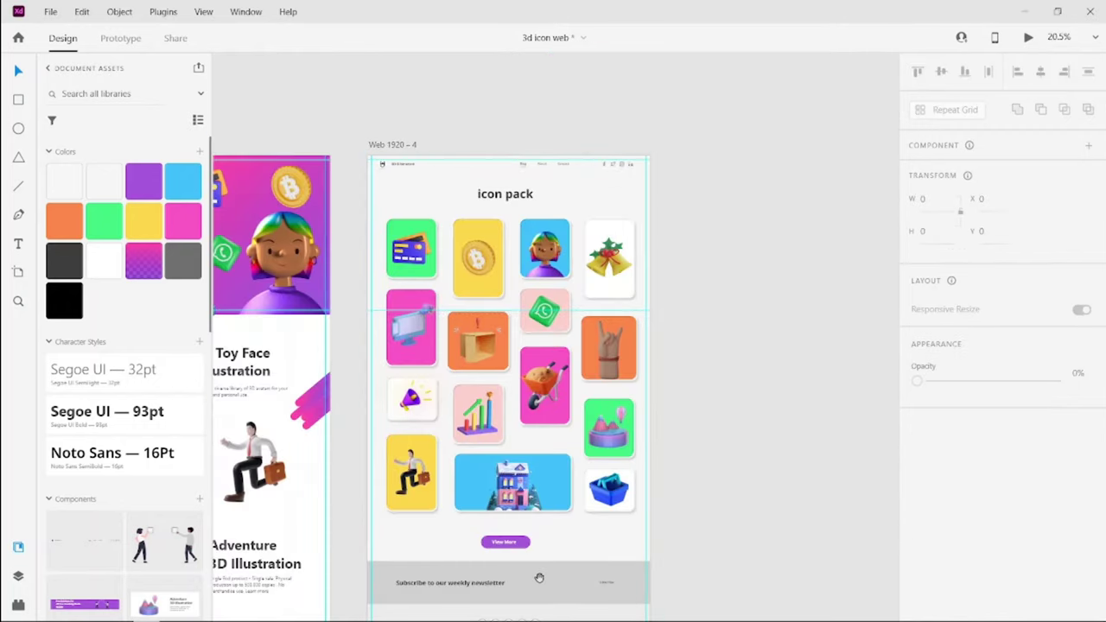
pyautogui.scroll(5, 510, 518)
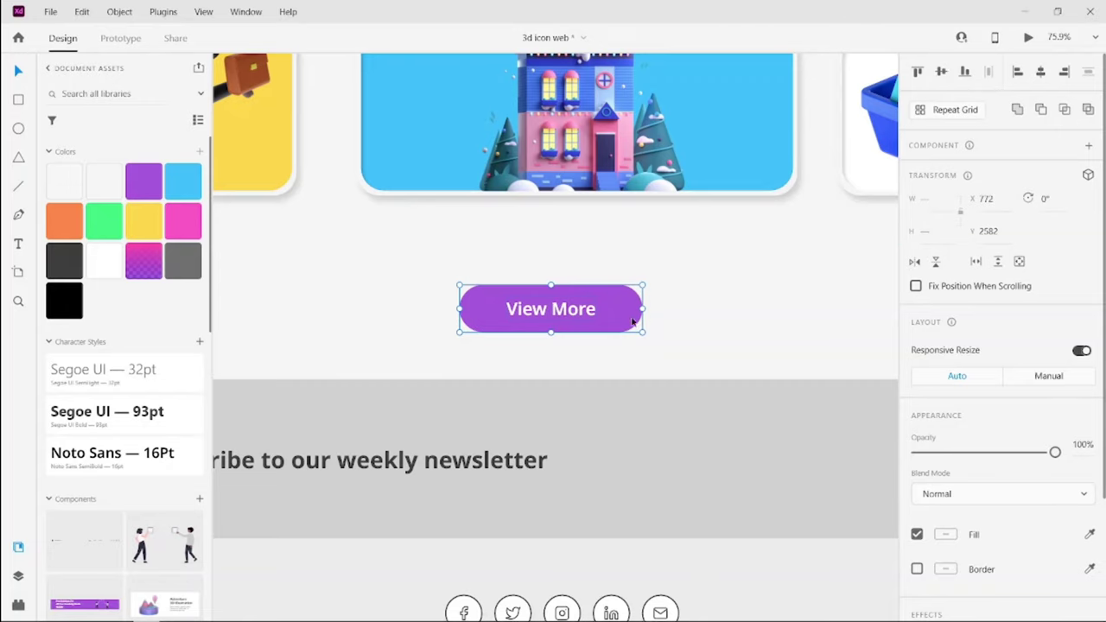
pyautogui.scroll(-2, 633, 322)
pyautogui.scroll(-3, 613, 318)
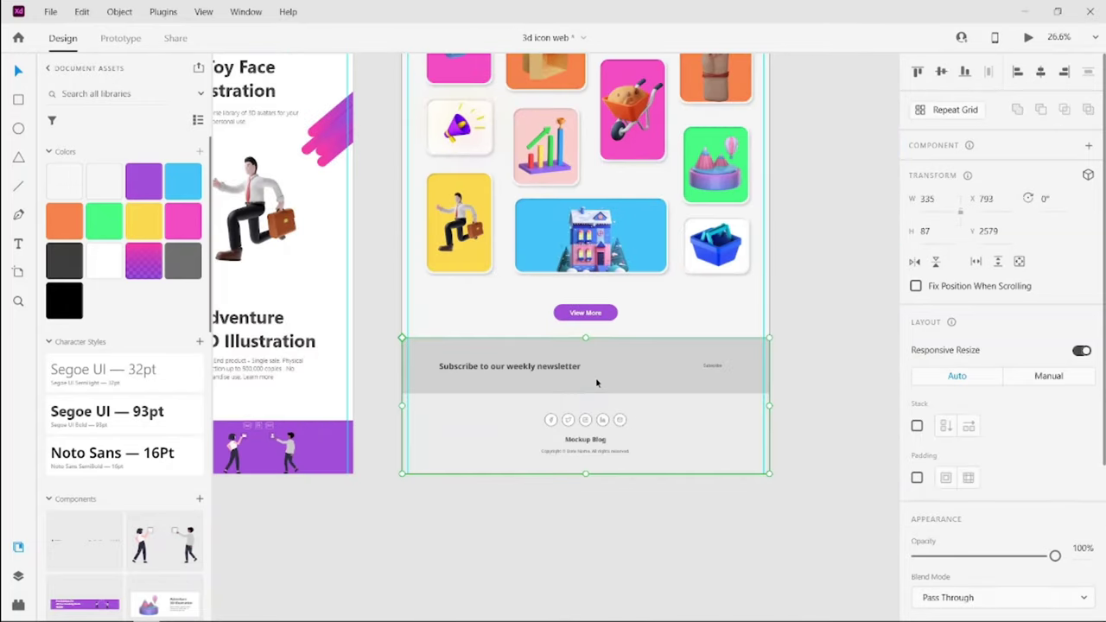
pyautogui.click(797, 333)
pyautogui.scroll(-3, 734, 216)
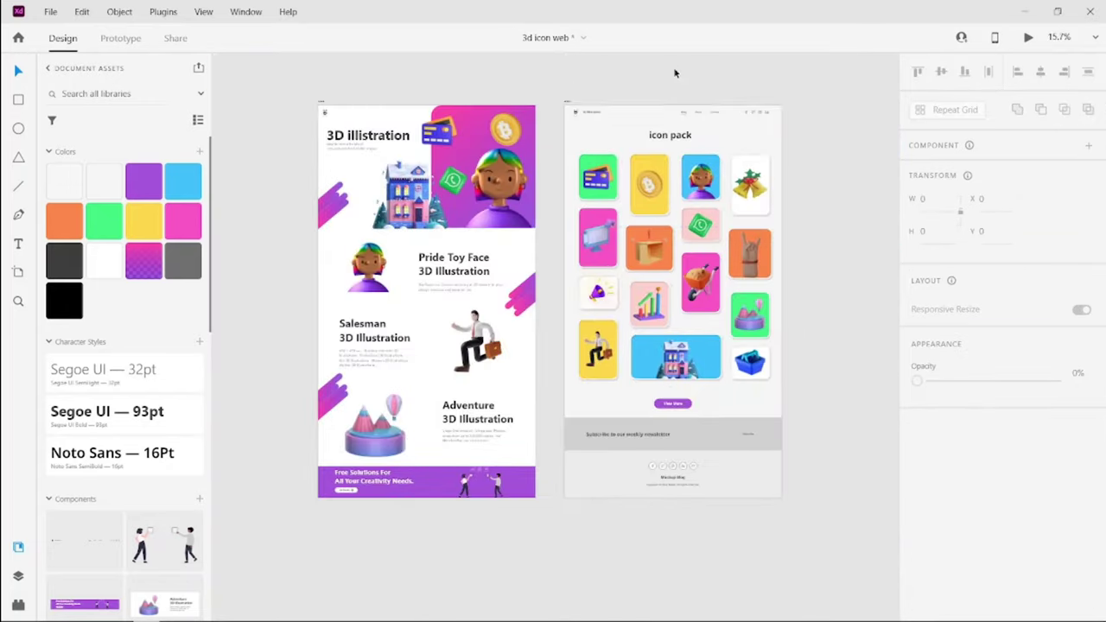
pyautogui.click(674, 113)
pyautogui.click(666, 65)
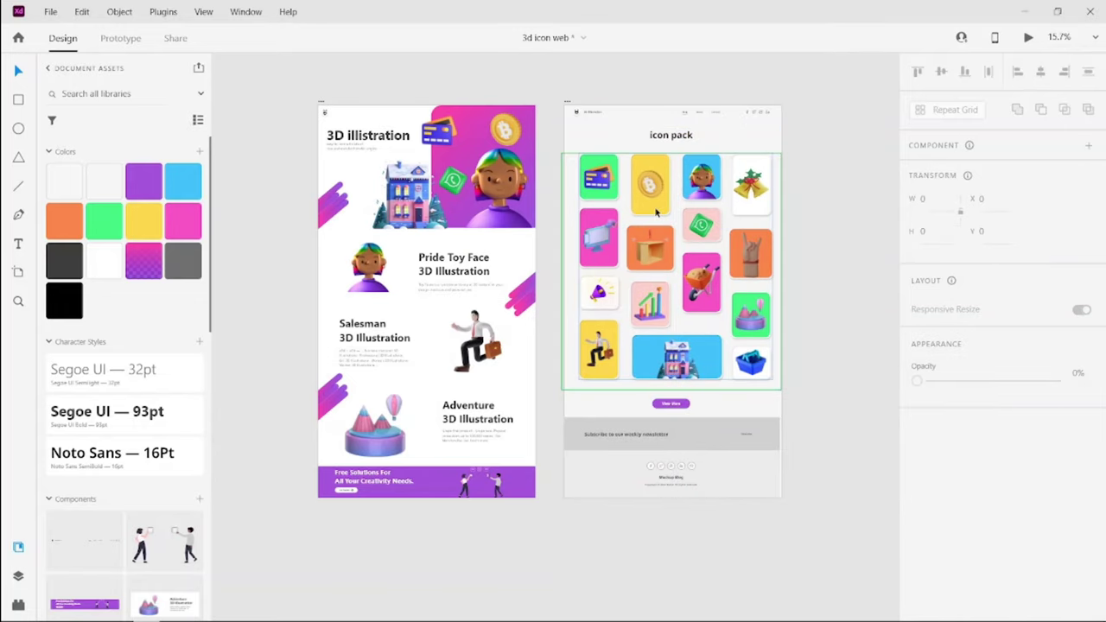
# Step: Start Desktop Preview (Ctrl+Enter) and scroll through the 3D illustration landing page
pyautogui.hotkey('ctrl', 'Return')
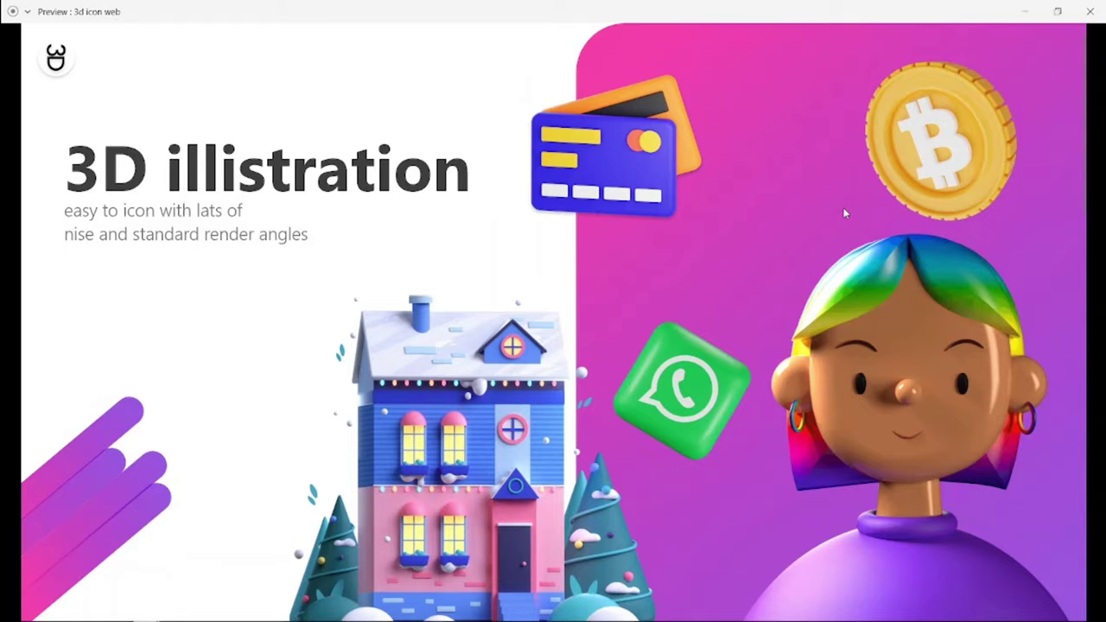
pyautogui.scroll(-1, 845, 214)
pyautogui.scroll(-1, 845, 213)
pyautogui.scroll(-1, 845, 213)
pyautogui.scroll(-1, 845, 214)
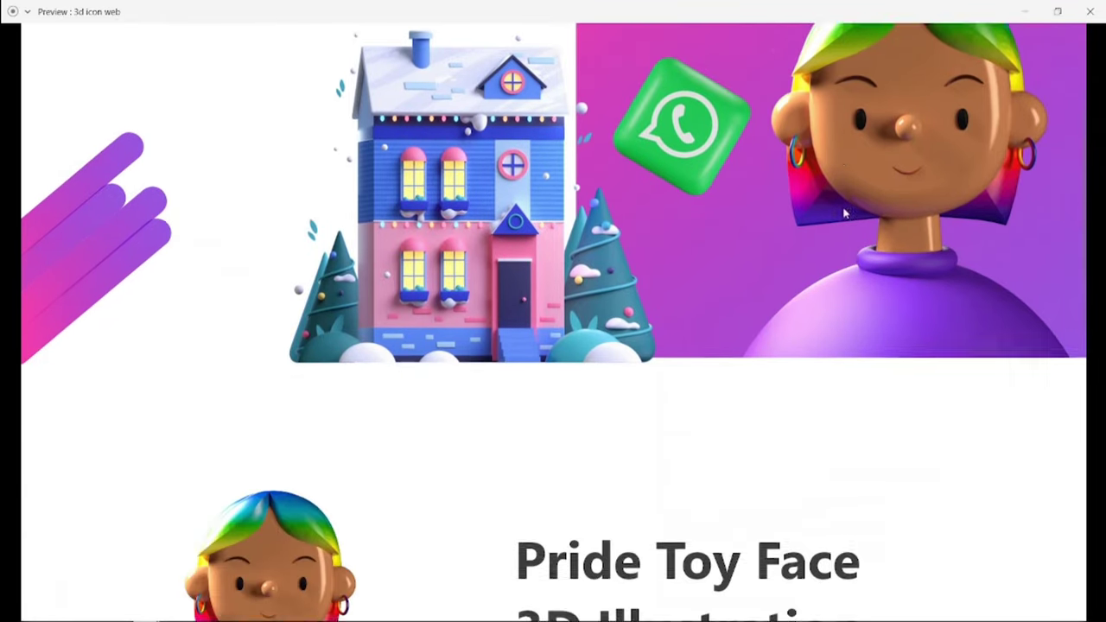
pyautogui.scroll(-3, 845, 214)
pyautogui.scroll(-1, 845, 213)
pyautogui.scroll(-1, 845, 213)
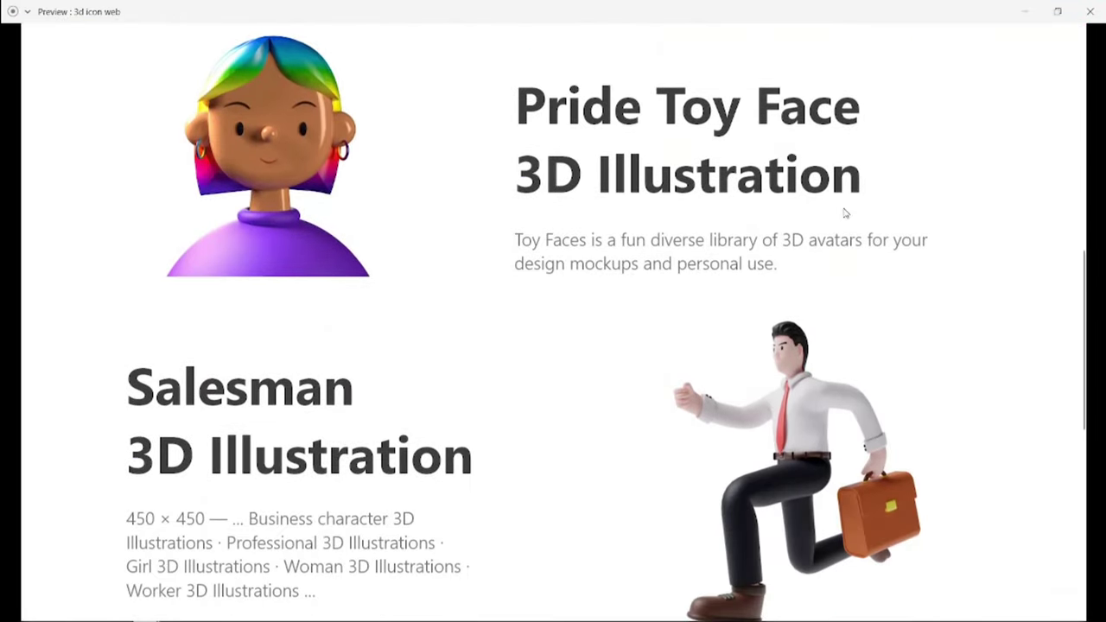
pyautogui.scroll(-1, 845, 213)
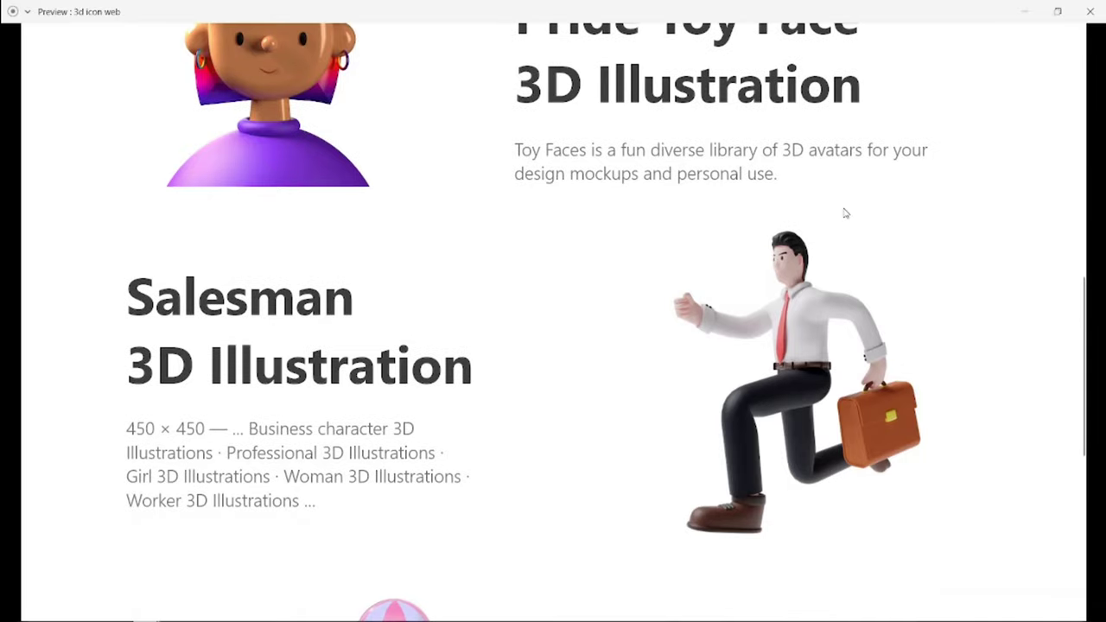
pyautogui.scroll(-1, 845, 213)
pyautogui.scroll(-1, 845, 213)
pyautogui.scroll(-2, 844, 214)
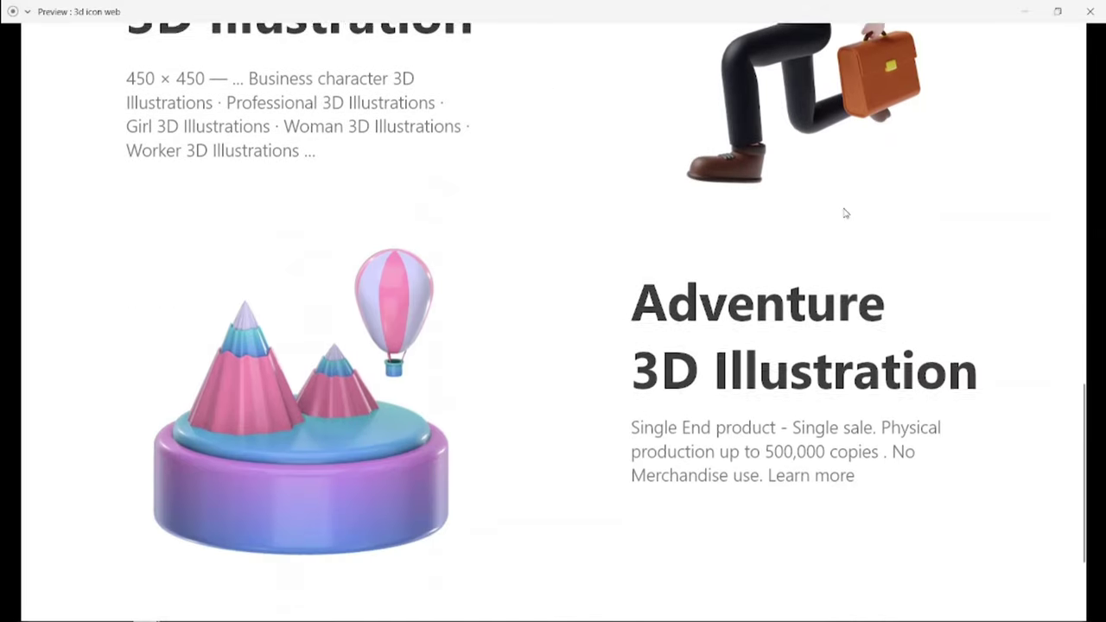
pyautogui.scroll(-1, 845, 214)
pyautogui.scroll(-1, 845, 213)
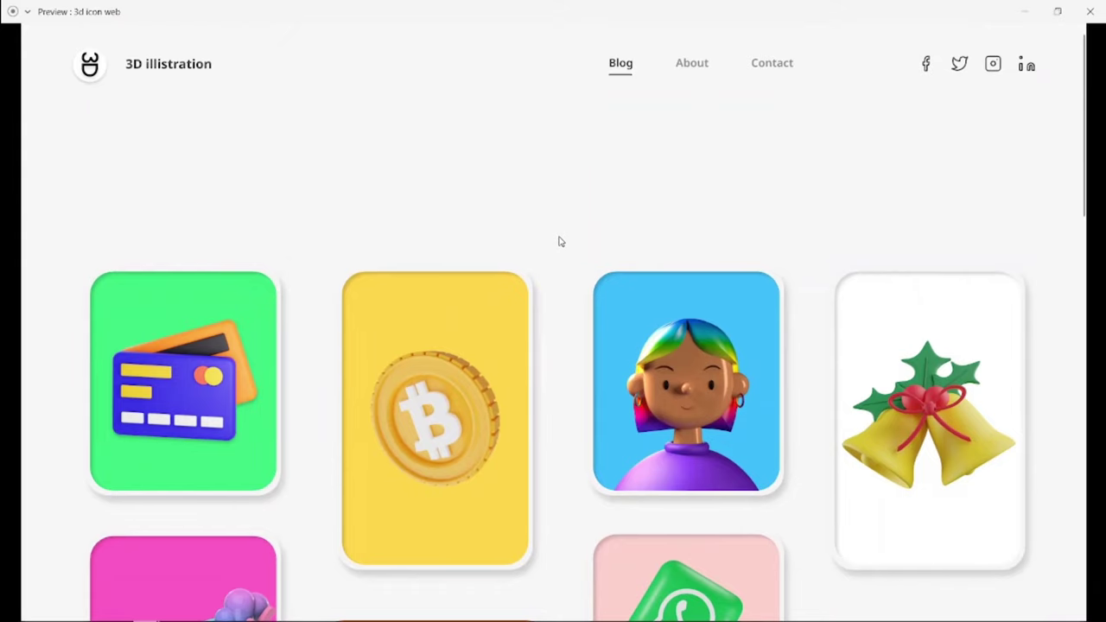
# Step: Scroll the preview down the icon pack card grid to the View More button
pyautogui.scroll(-1, 558, 242)
pyautogui.scroll(-1, 559, 242)
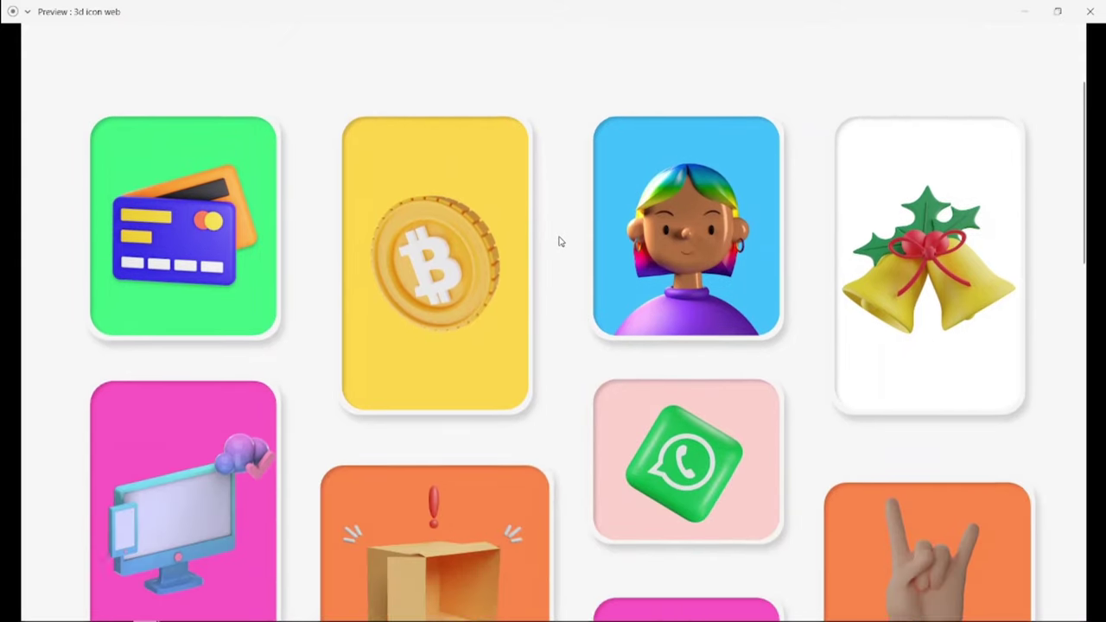
pyautogui.scroll(2, 559, 241)
pyautogui.scroll(-2, 559, 242)
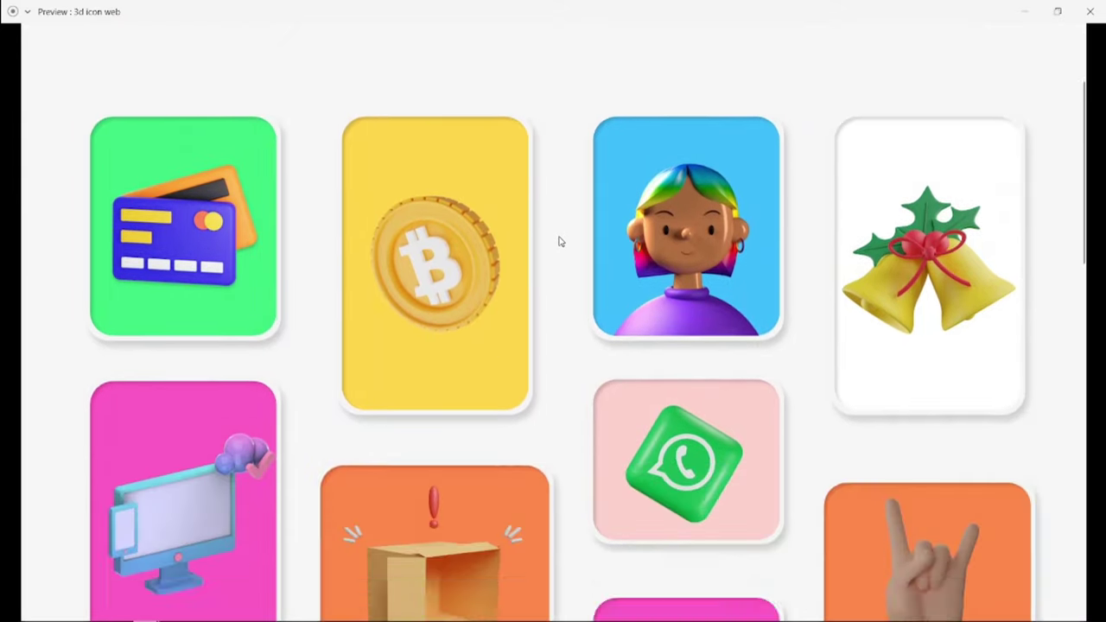
pyautogui.scroll(-2, 559, 242)
pyautogui.scroll(-1, 559, 242)
pyautogui.scroll(-1, 559, 242)
pyautogui.scroll(-4, 559, 242)
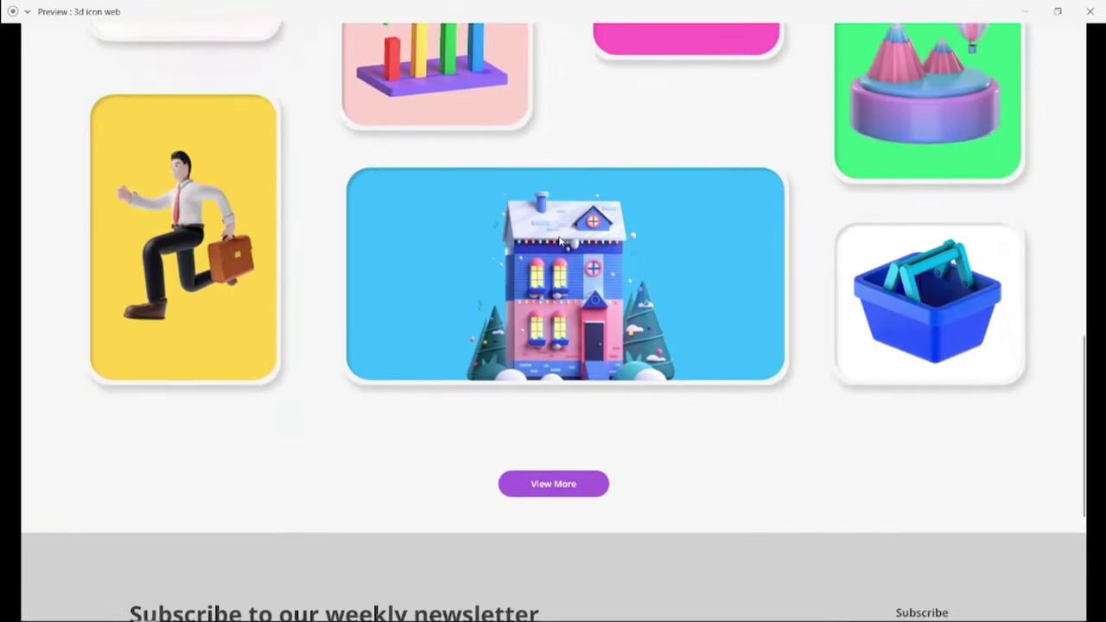
pyautogui.scroll(-3, 559, 242)
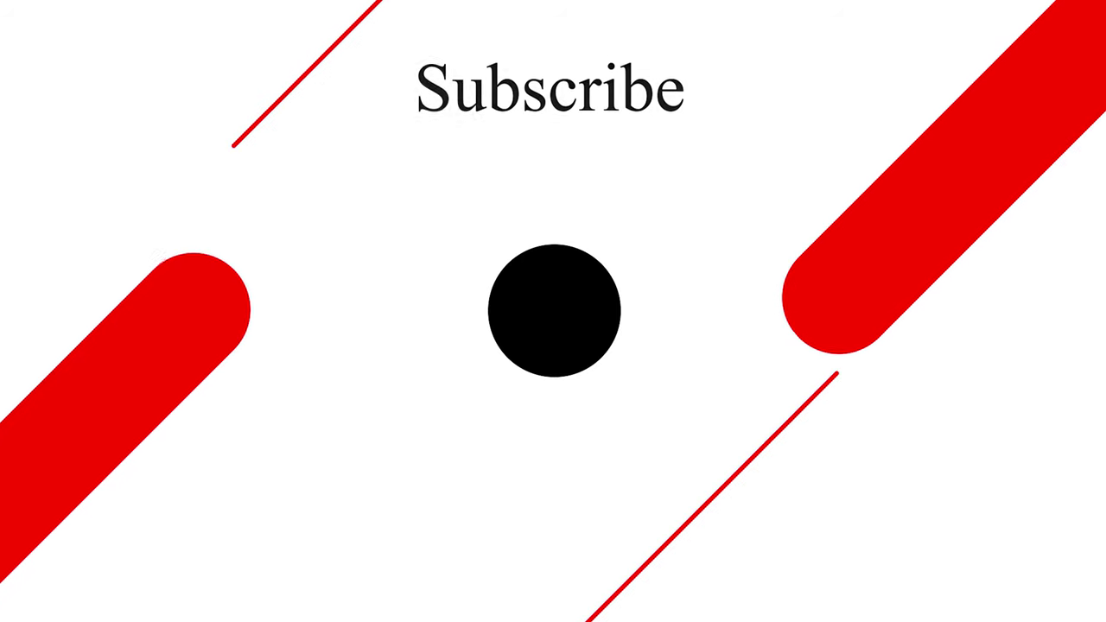